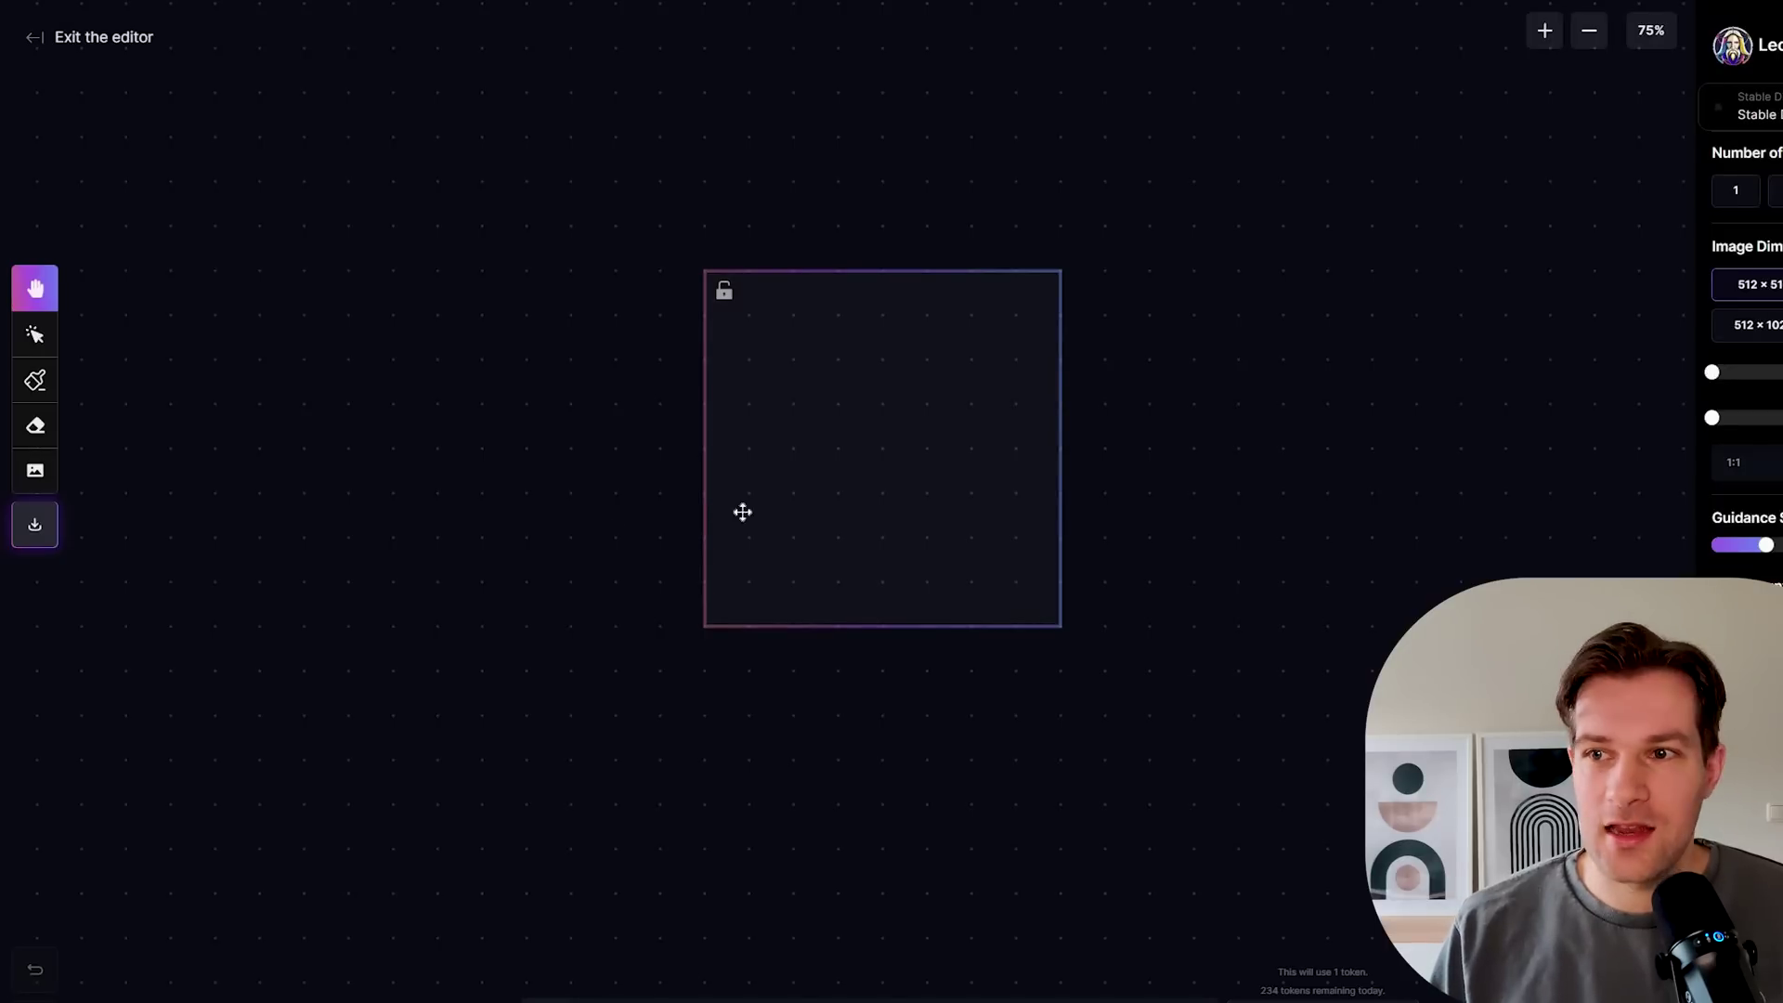
# Step: Open the community feed as the source for an input image and browse its trending images
pyautogui.scroll(-2, 742, 512)
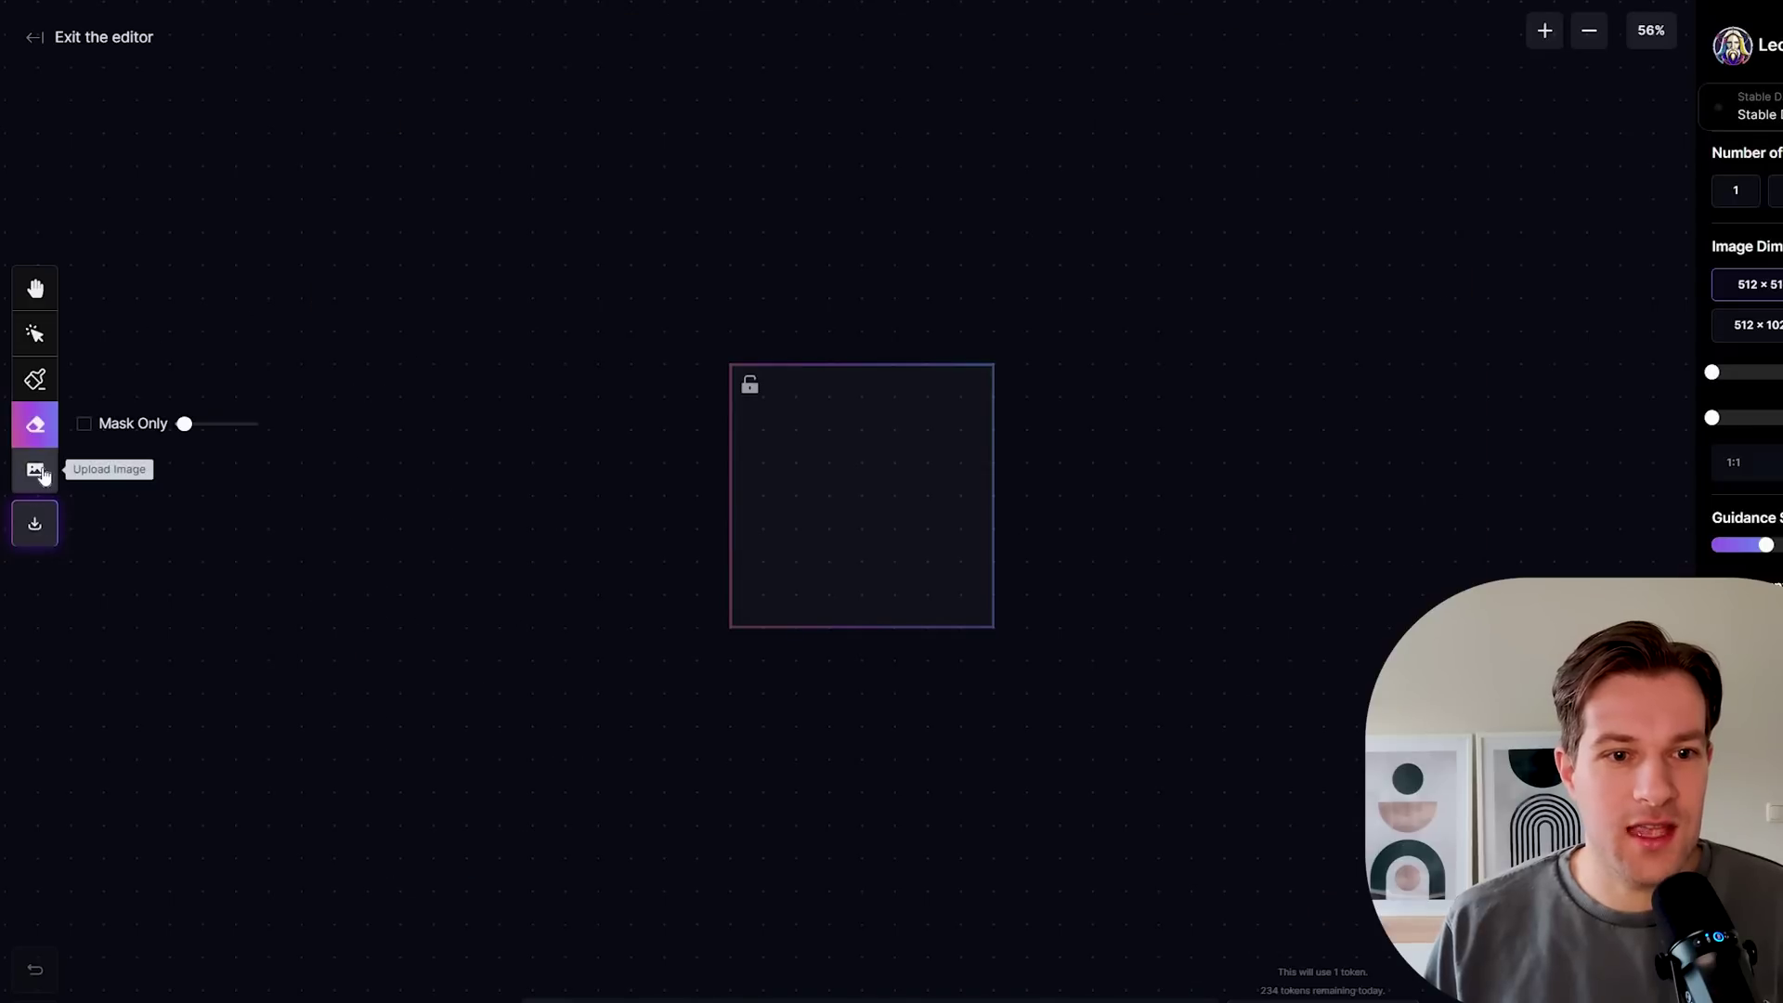
pyautogui.click(35, 469)
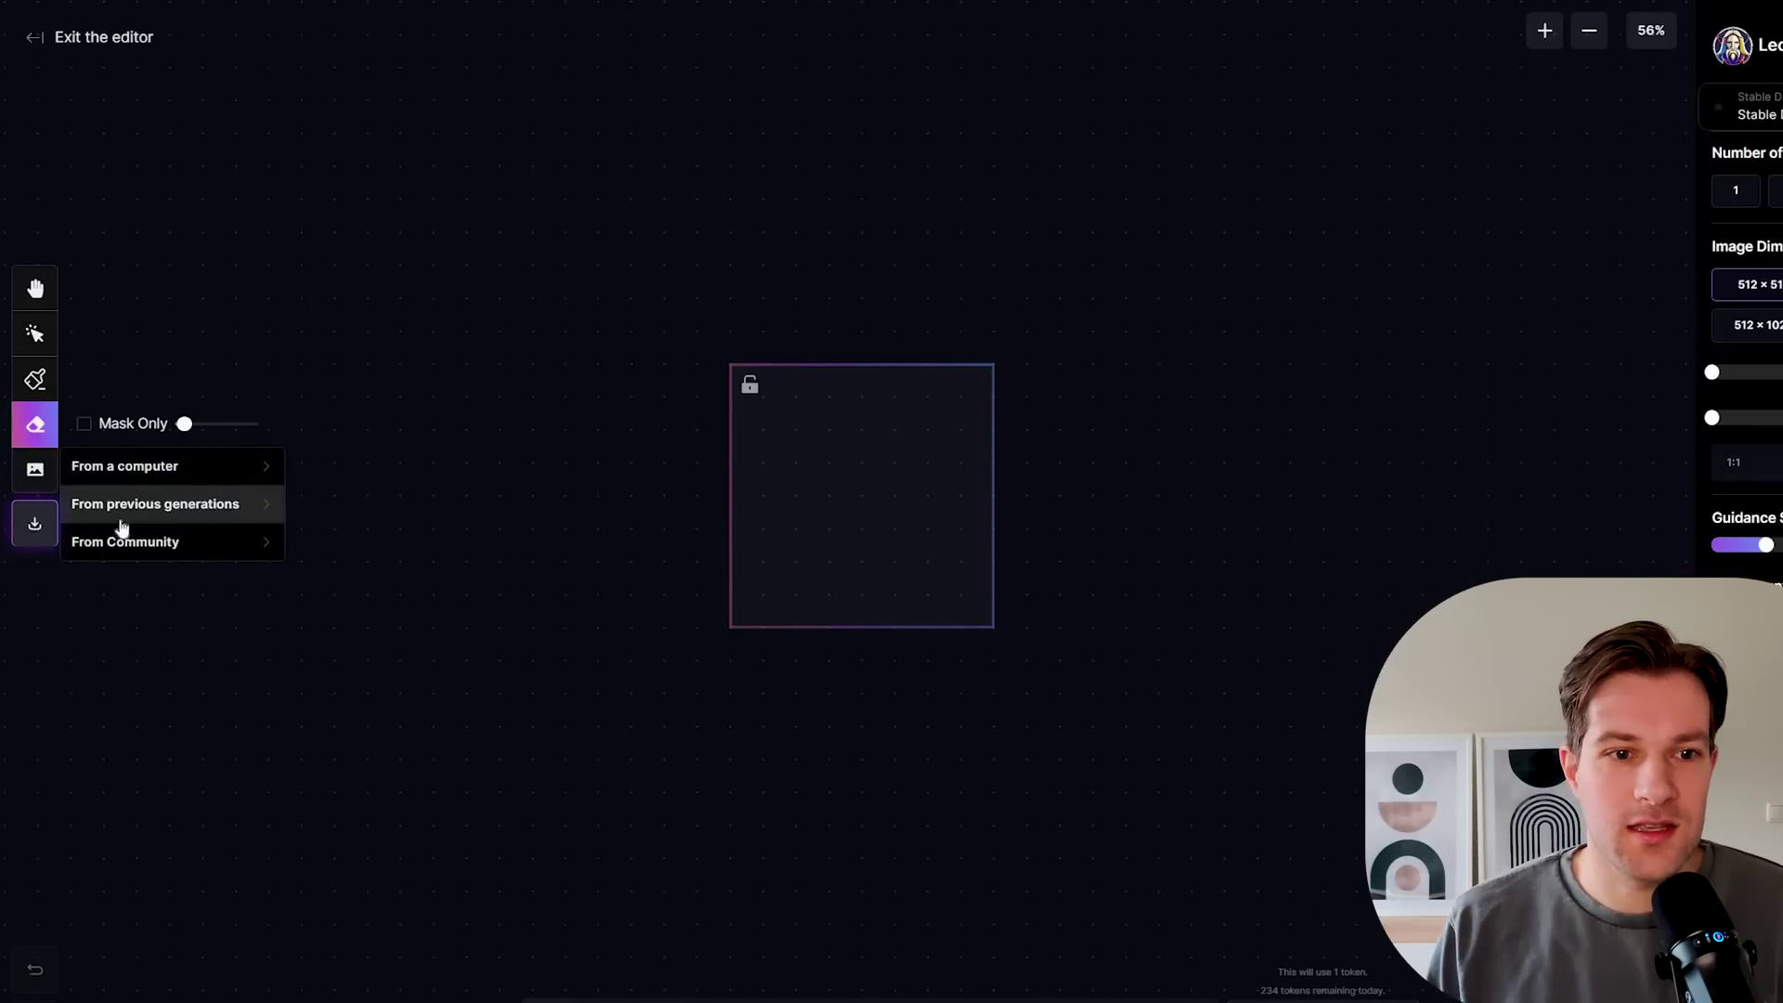
pyautogui.click(181, 556)
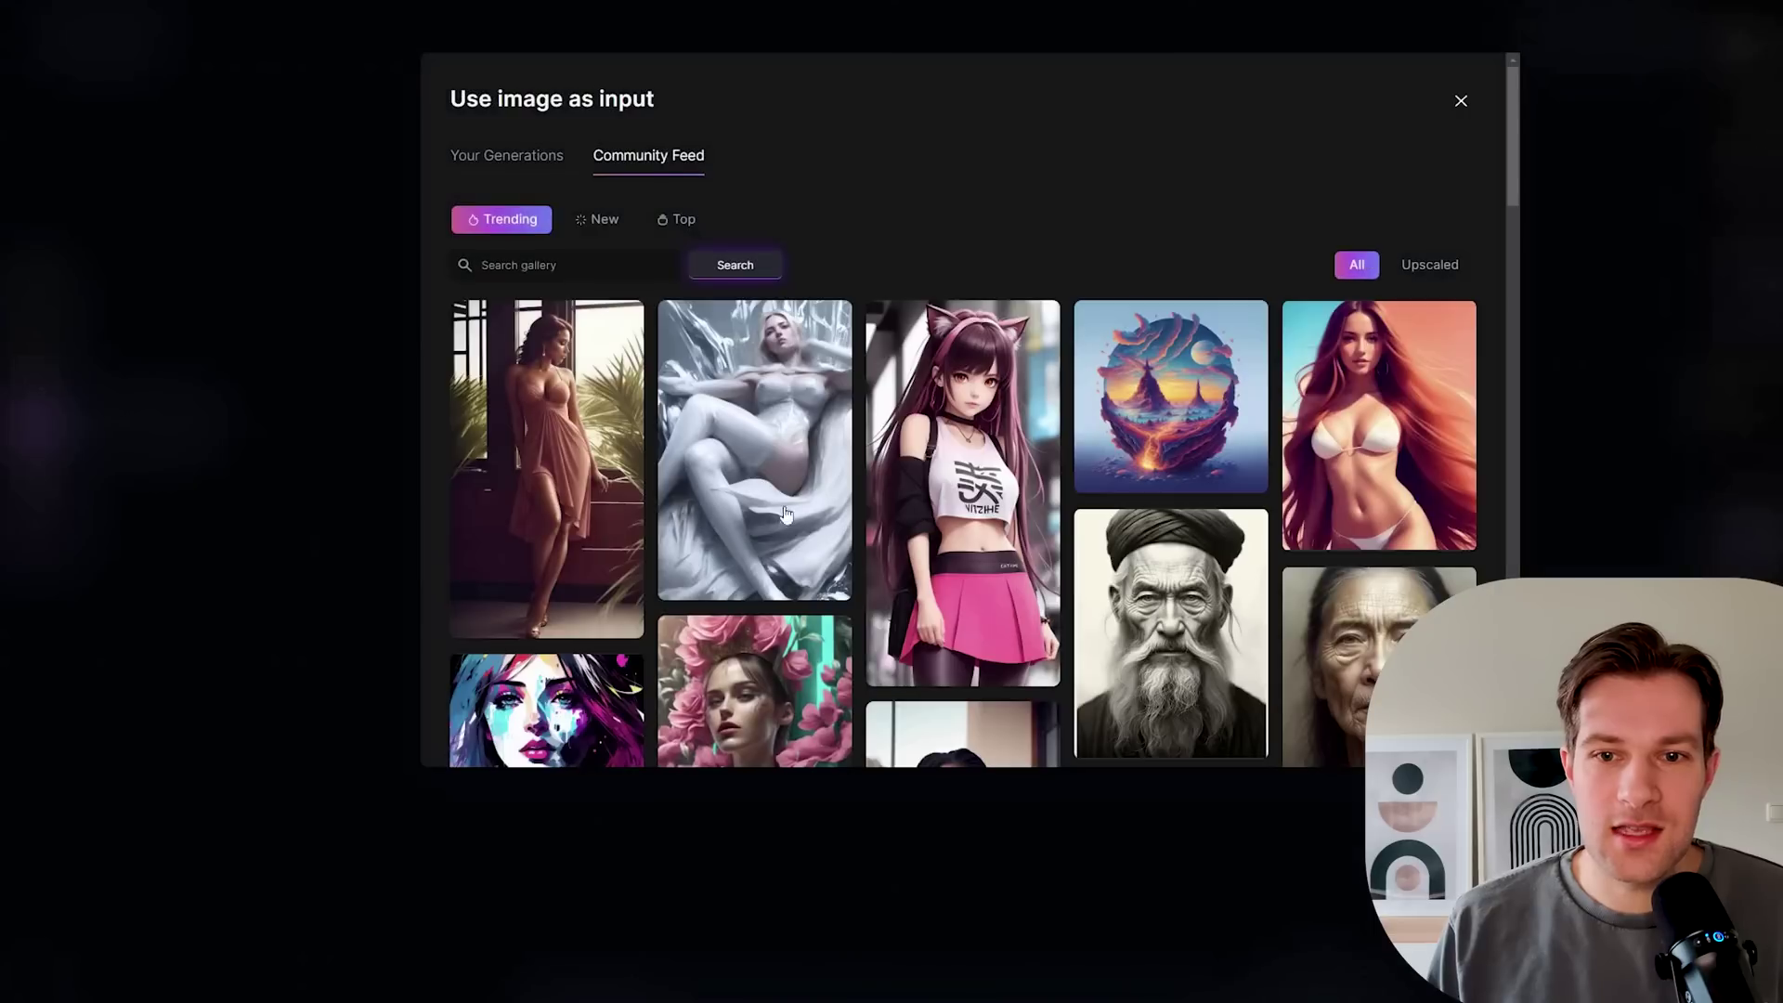
pyautogui.scroll(-10, 774, 505)
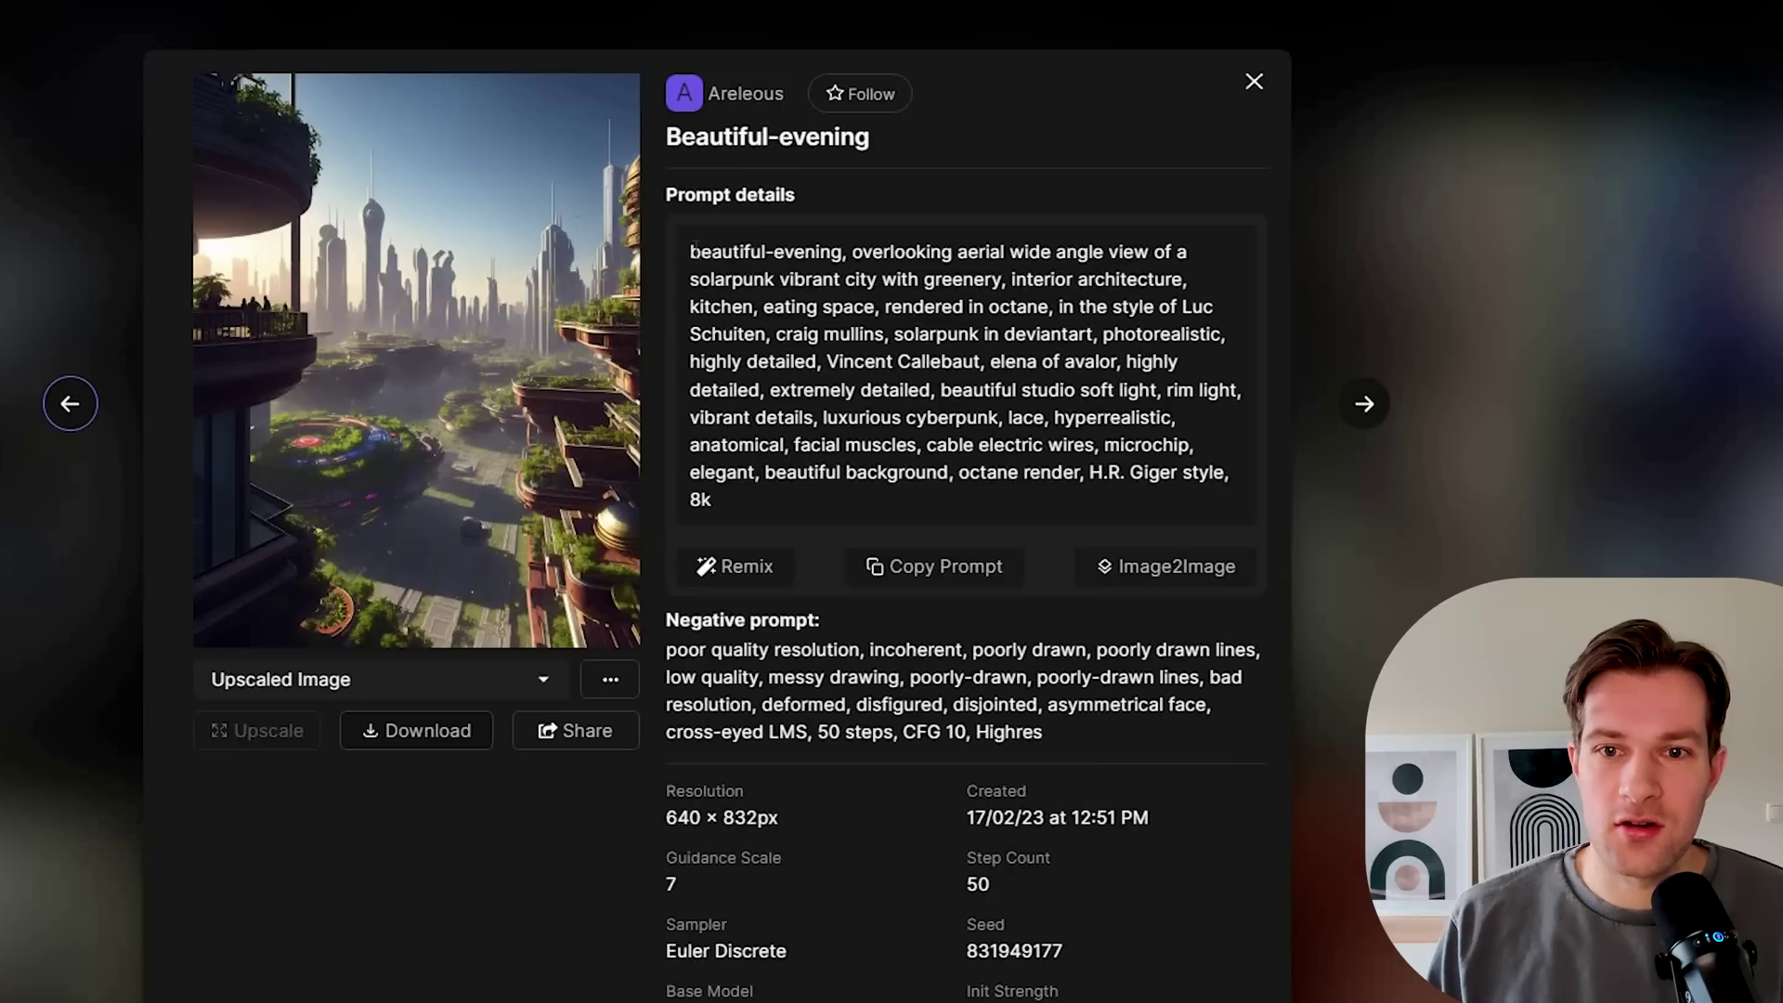
# Step: Copy the prompt of the "Beautiful-evening" community image and open that image for editing in the canvas
pyautogui.moveTo(690, 251); pyautogui.dragTo(713, 502)
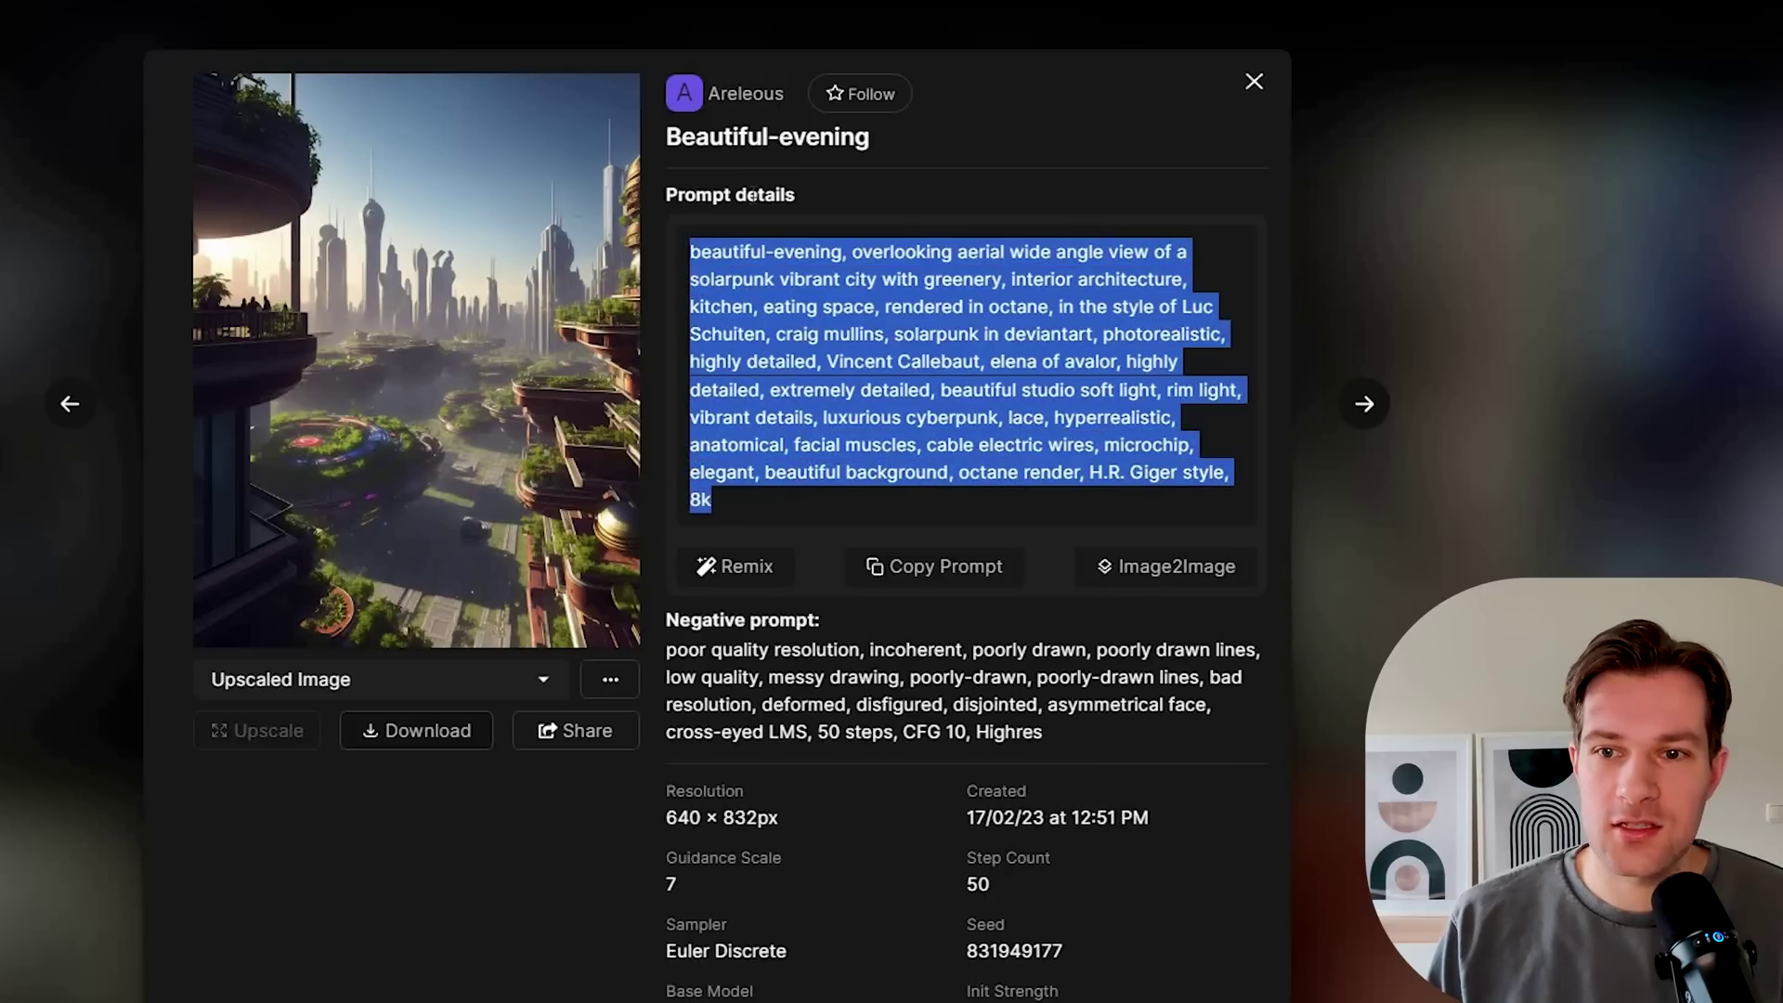
pyautogui.click(931, 571)
pyautogui.click(610, 679)
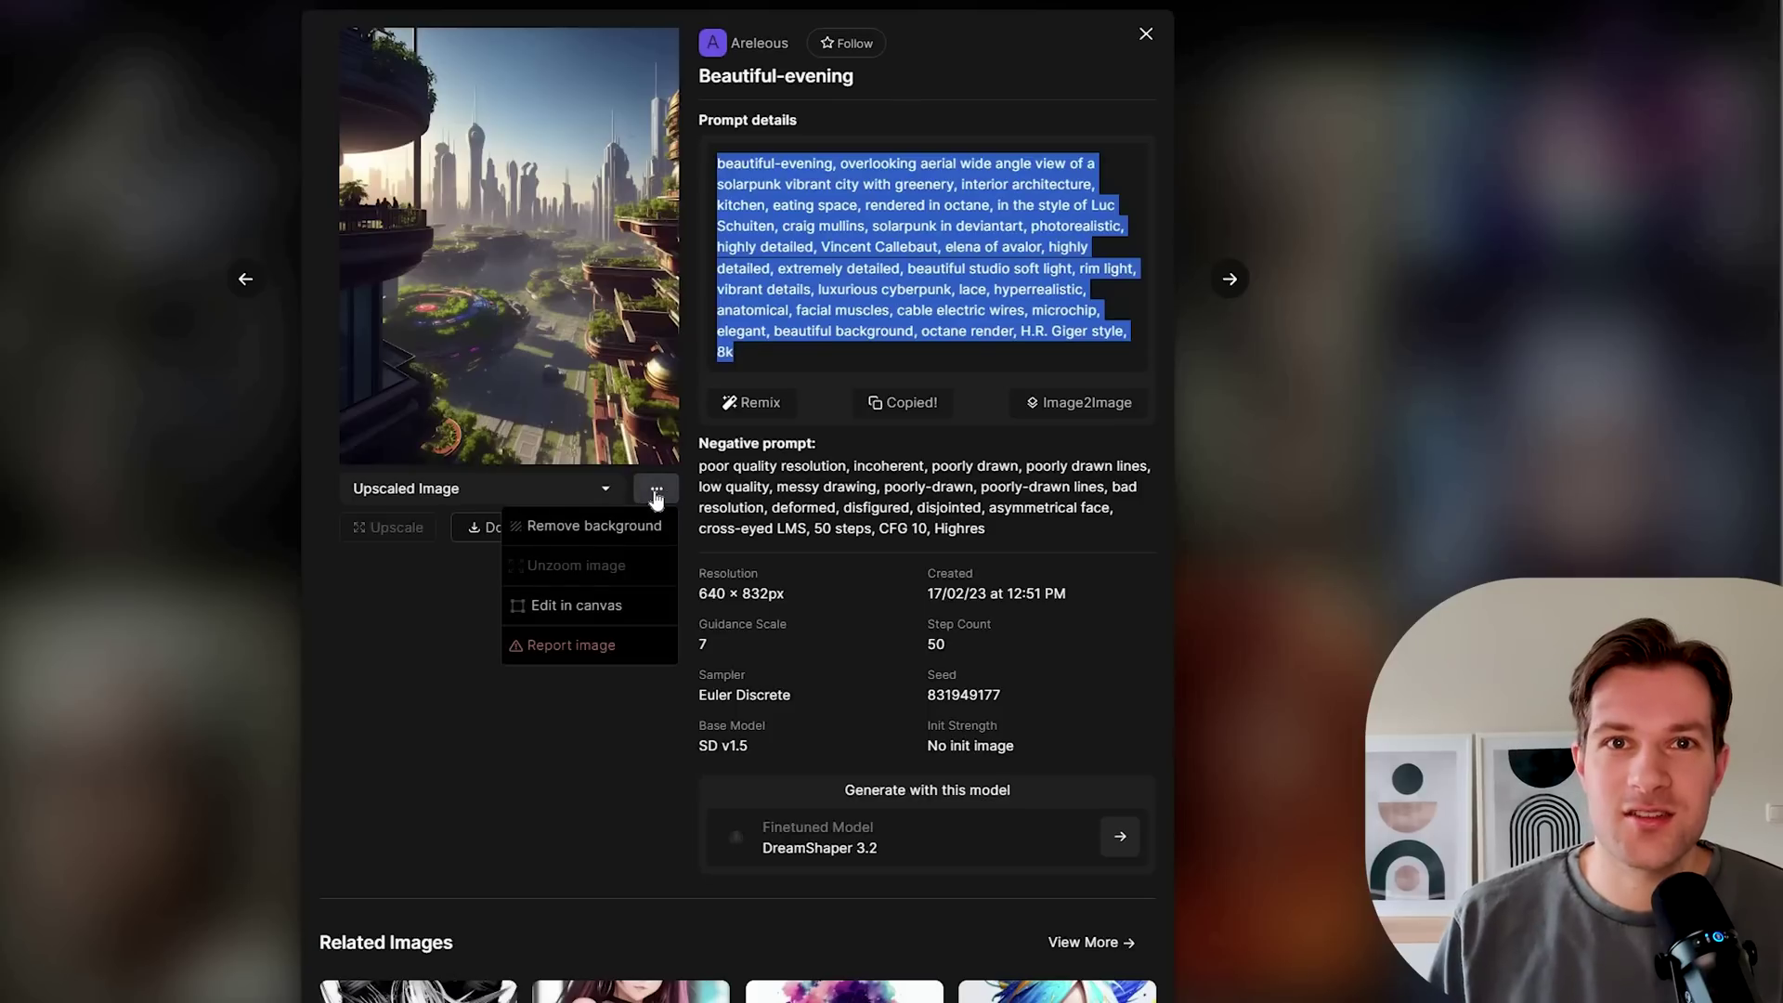
pyautogui.click(571, 609)
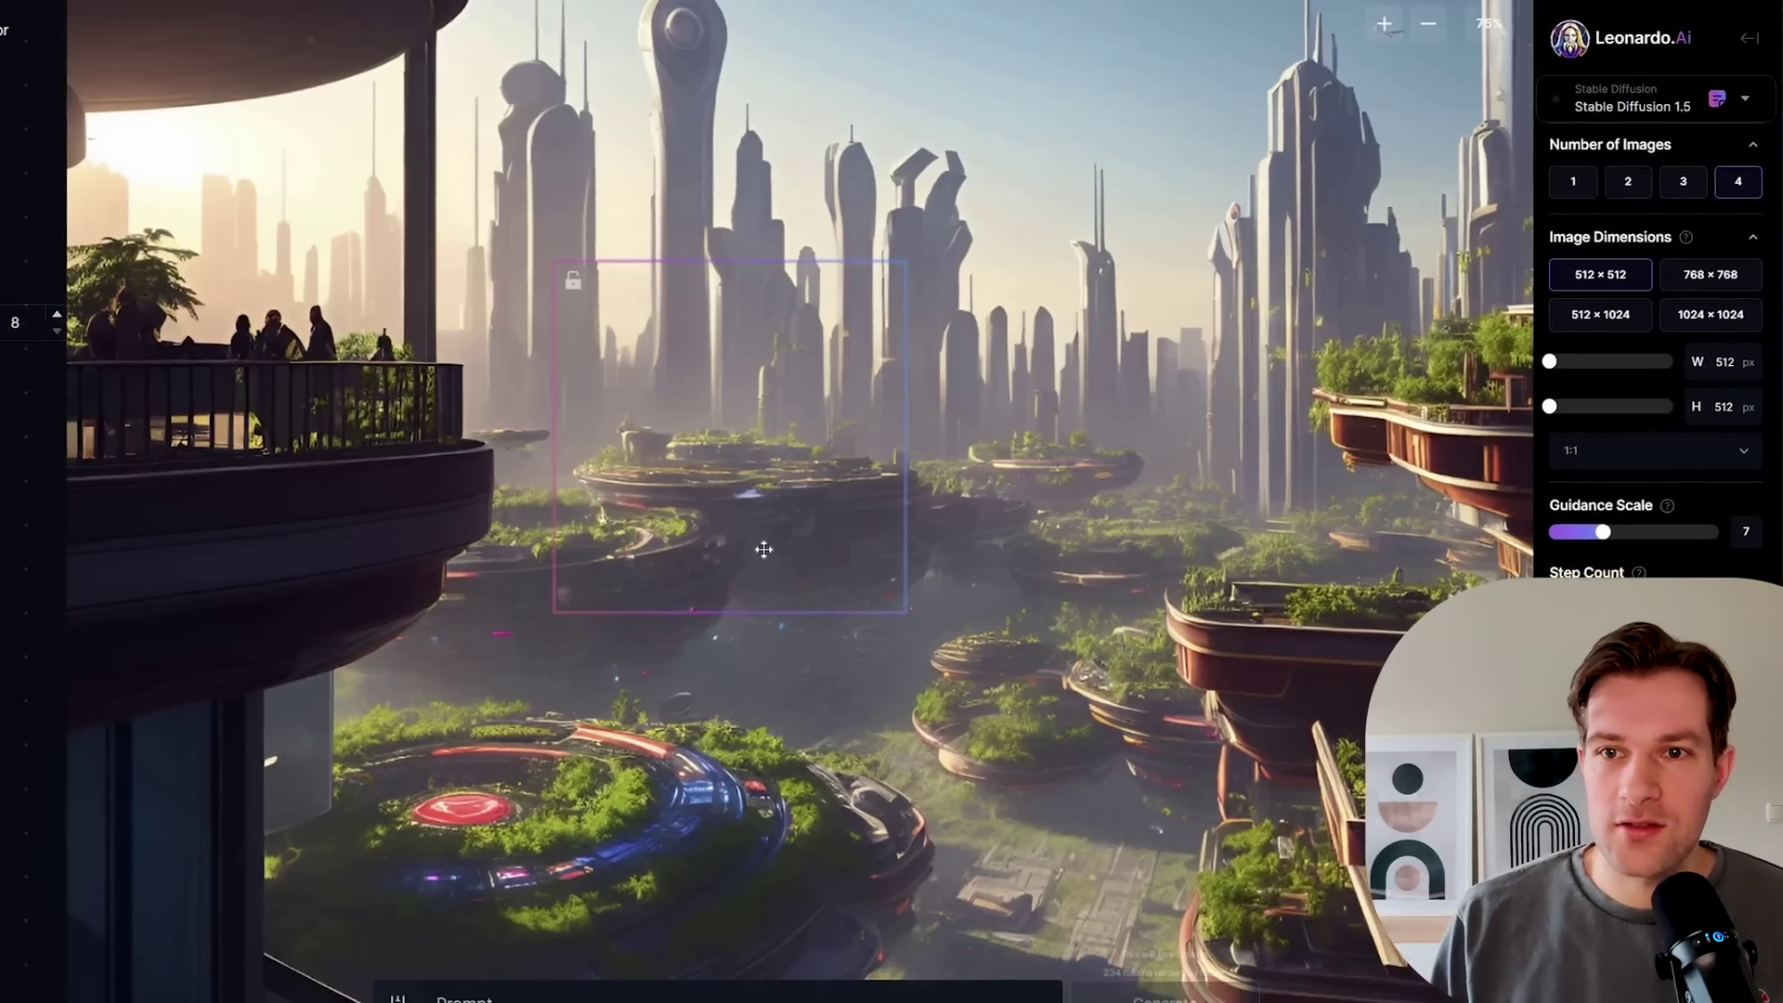
# Step: Move the city image to the generation frame and place the frame over the image's lower right edge, half on empty canvas
pyautogui.moveTo(1147, 168); pyautogui.dragTo(740, 693)
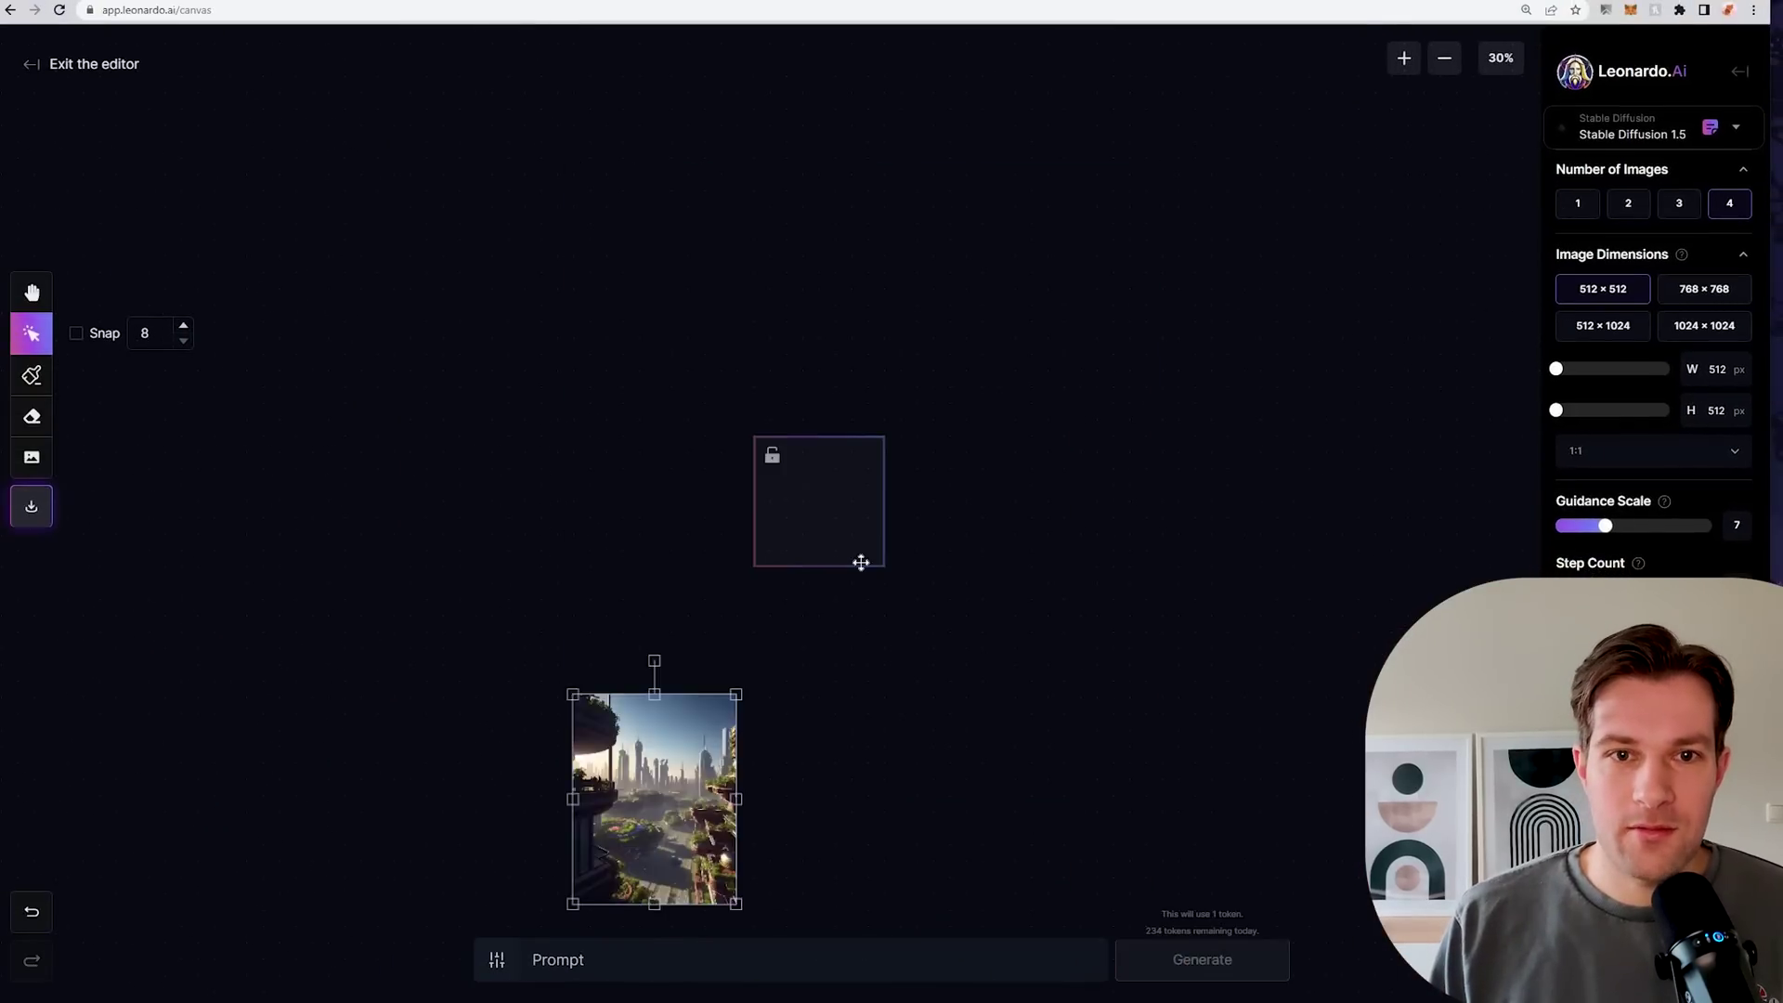
pyautogui.moveTo(711, 857); pyautogui.dragTo(819, 538)
pyautogui.scroll(10, 945, 568)
pyautogui.click(862, 192)
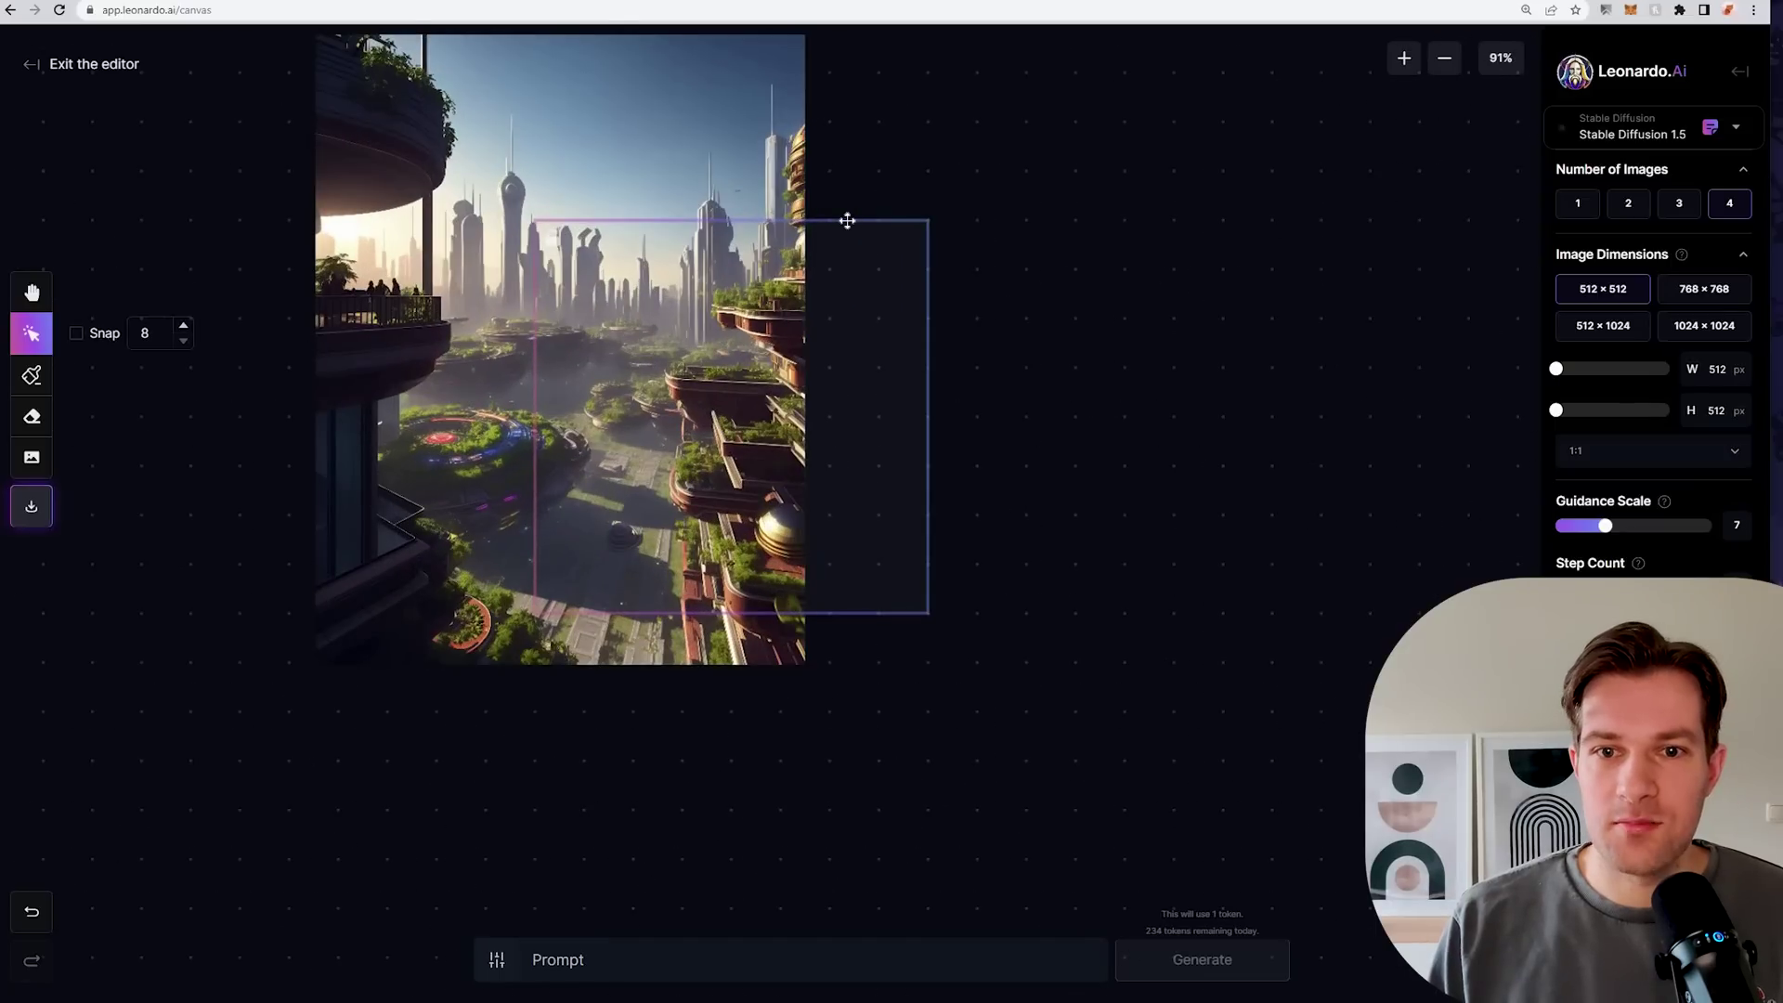
pyautogui.moveTo(764, 279); pyautogui.dragTo(812, 336)
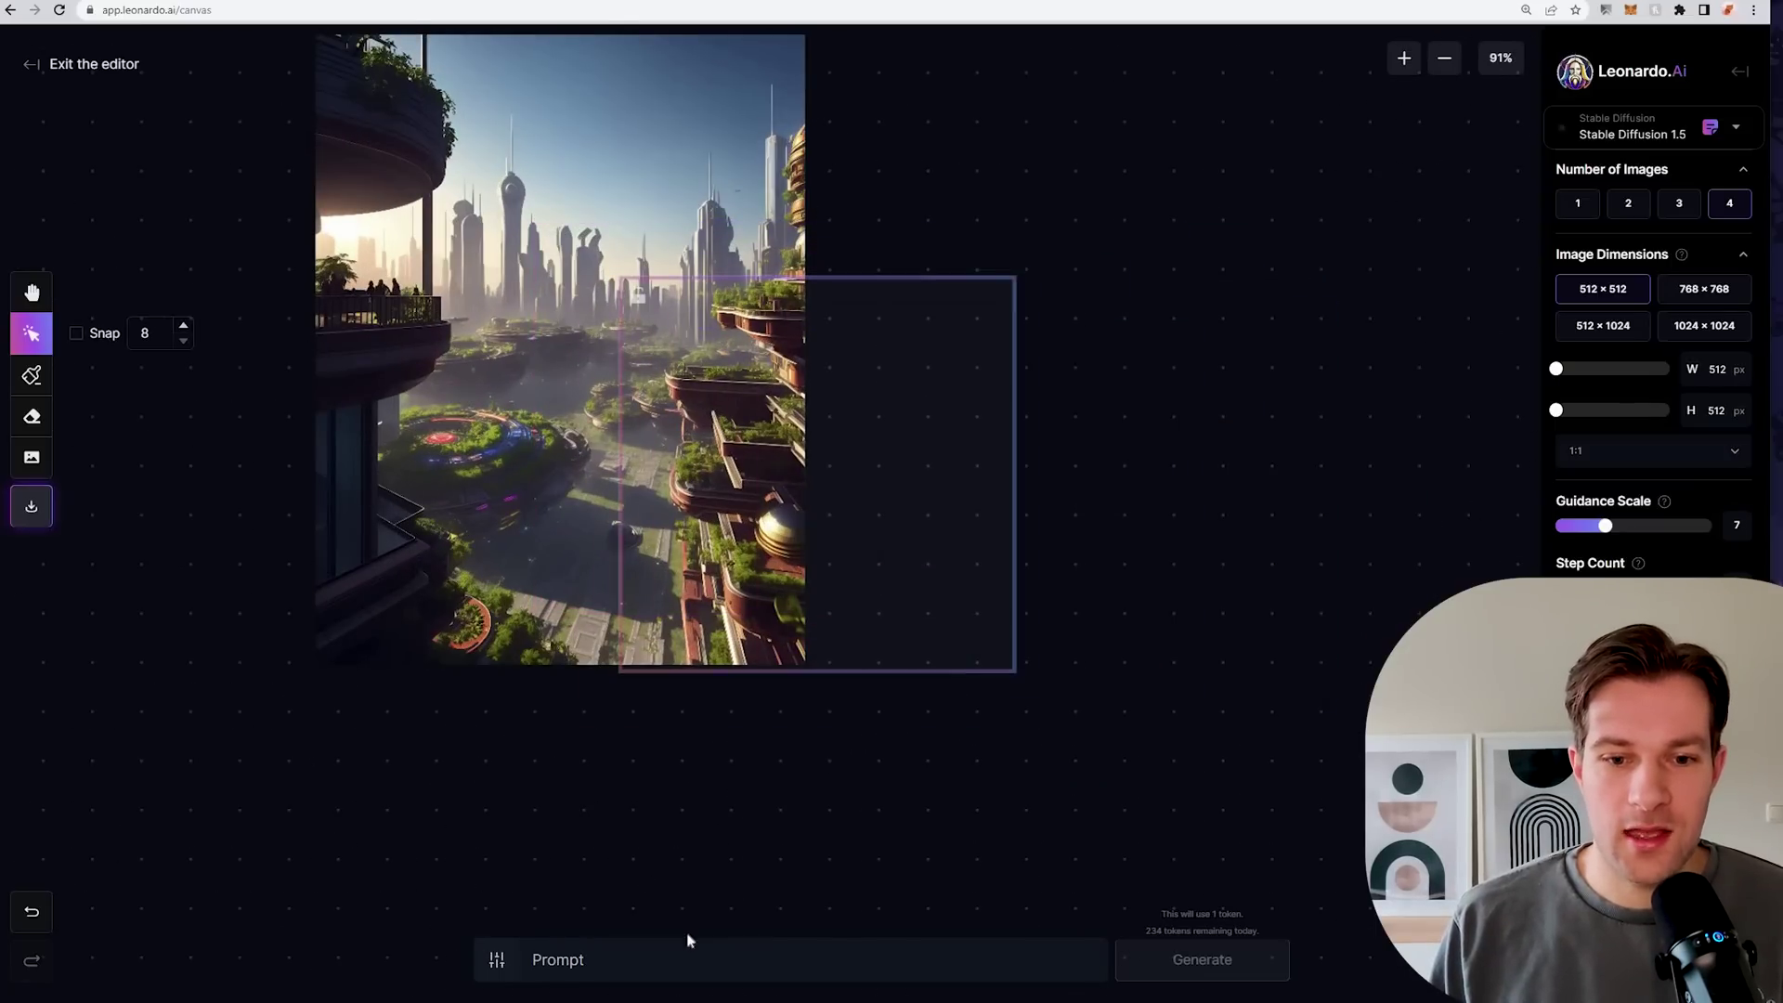
# Step: Use the copied prompt of the city image to generate an extension beyond its lower right edge
pyautogui.click(606, 966)
pyautogui.hotkey('ctrl', 'v')
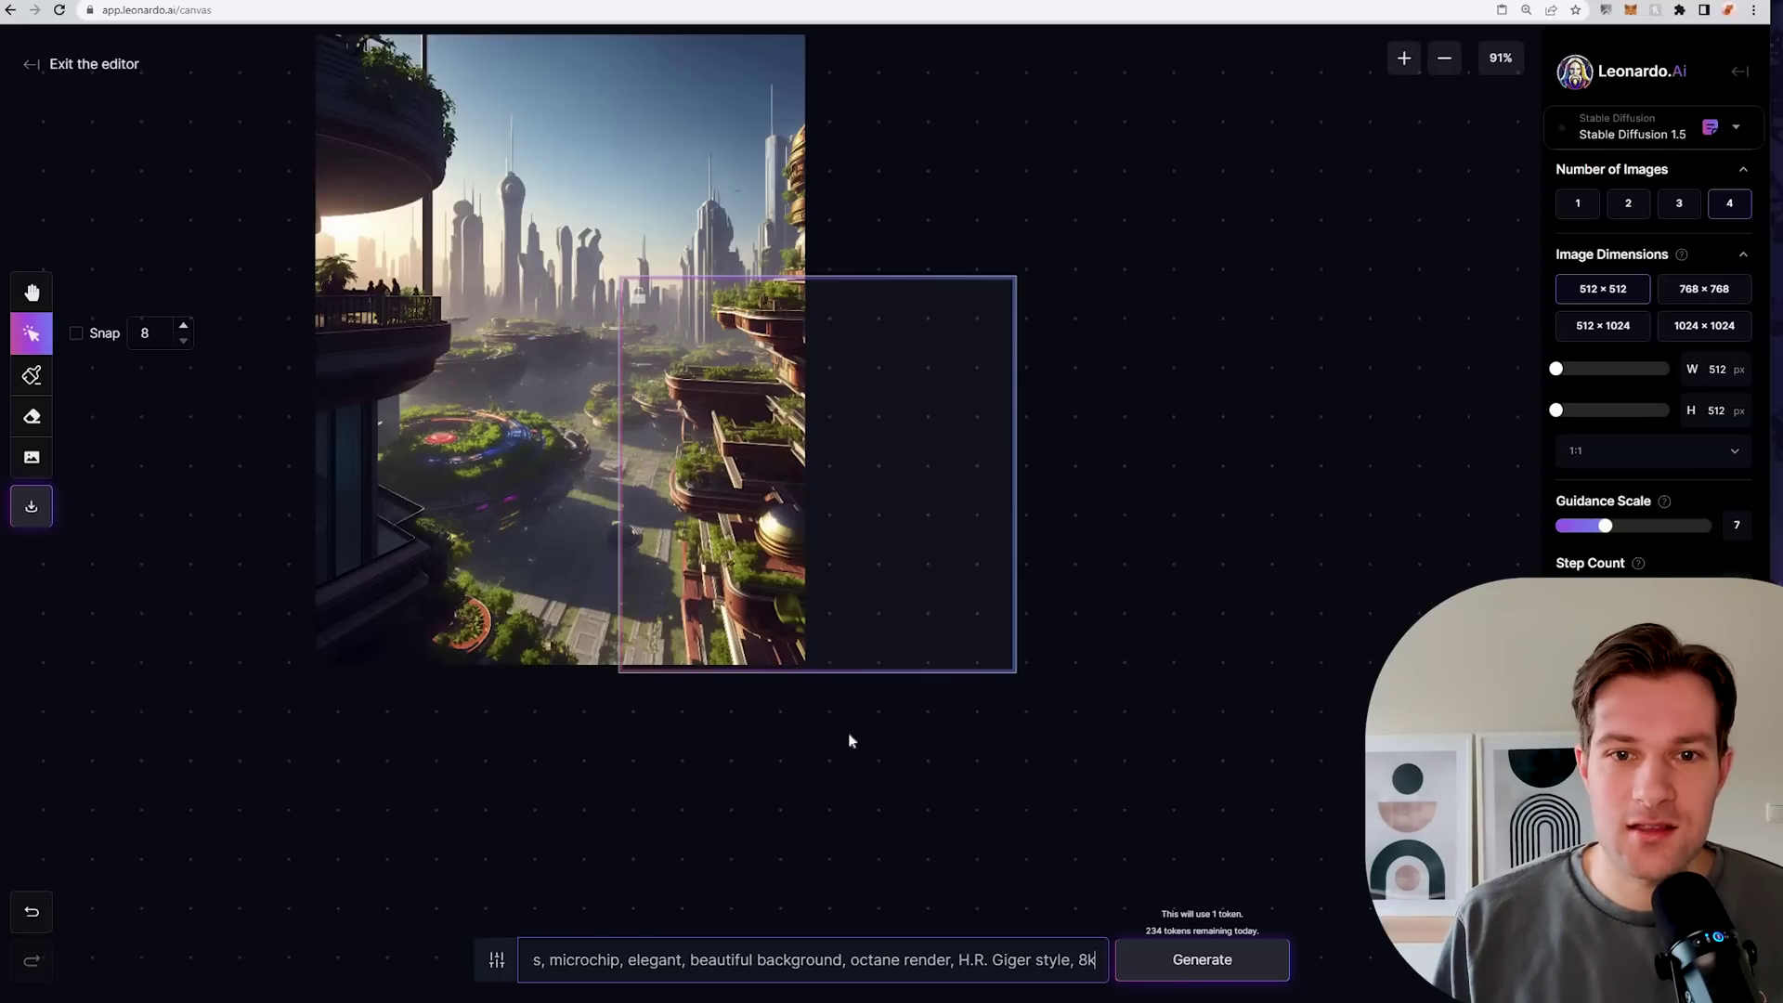
pyautogui.click(1066, 687)
pyautogui.scroll(3, 1068, 687)
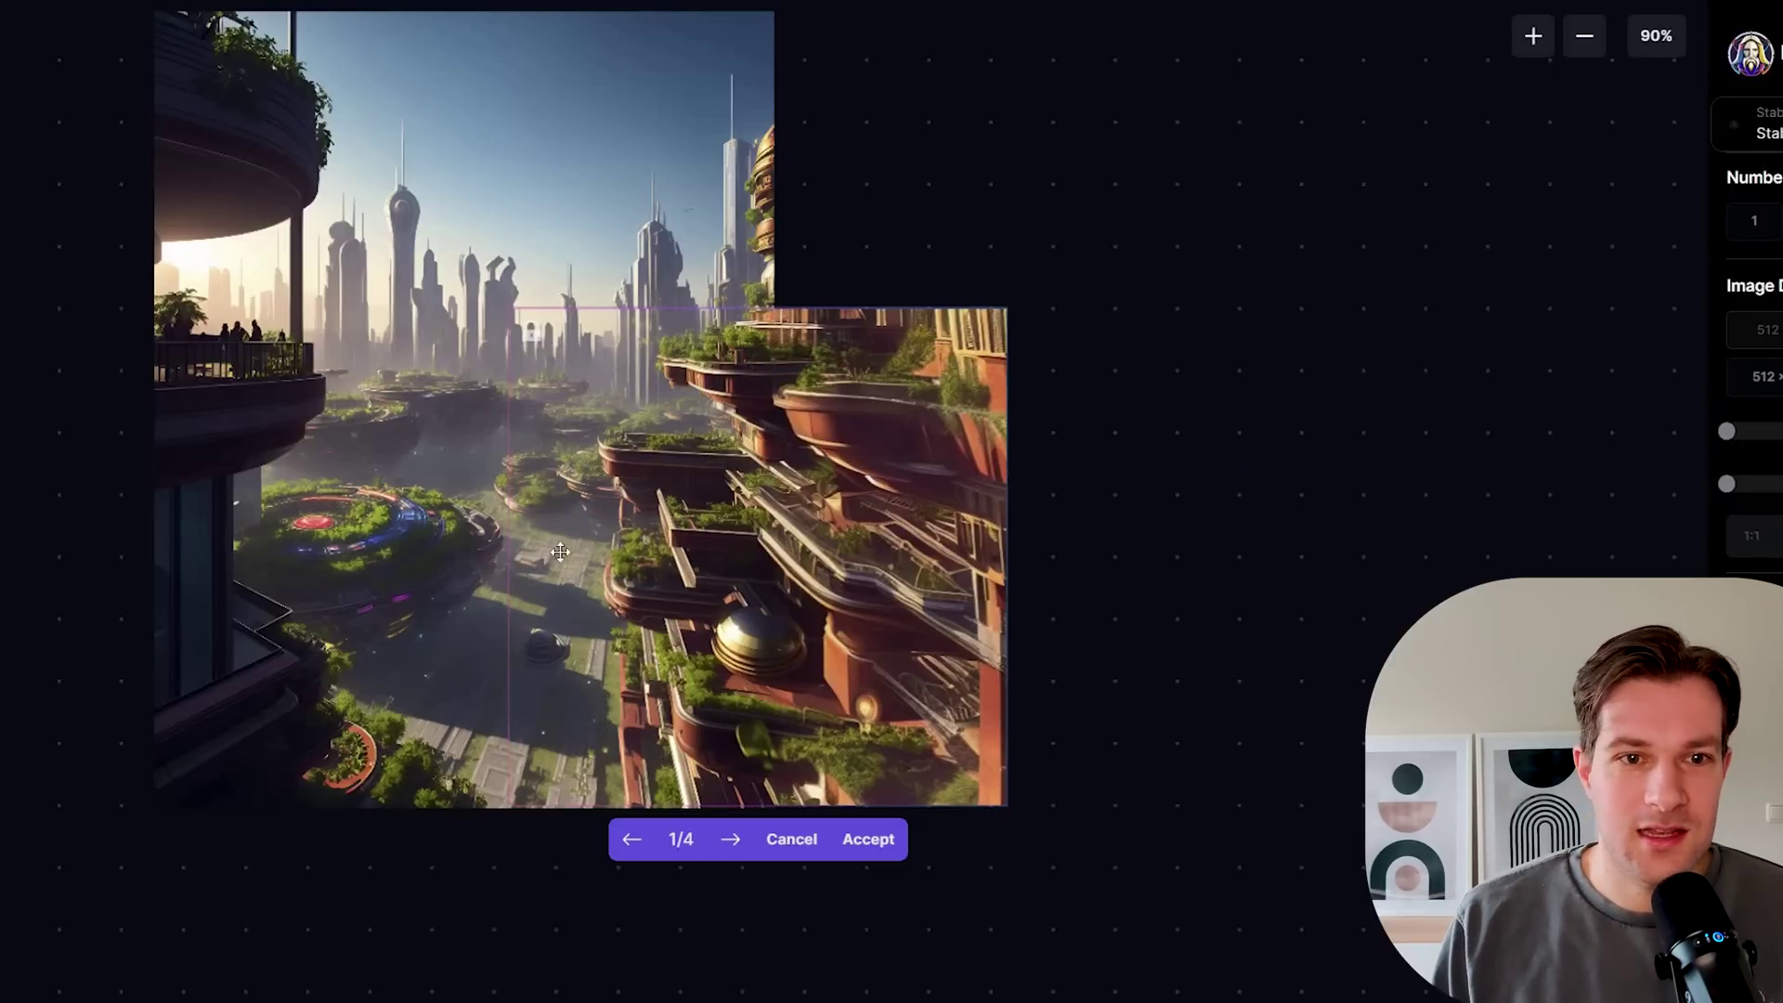
# Step: Compare the four generated variants of the lower right extension and accept the first one
pyautogui.scroll(2, 831, 426)
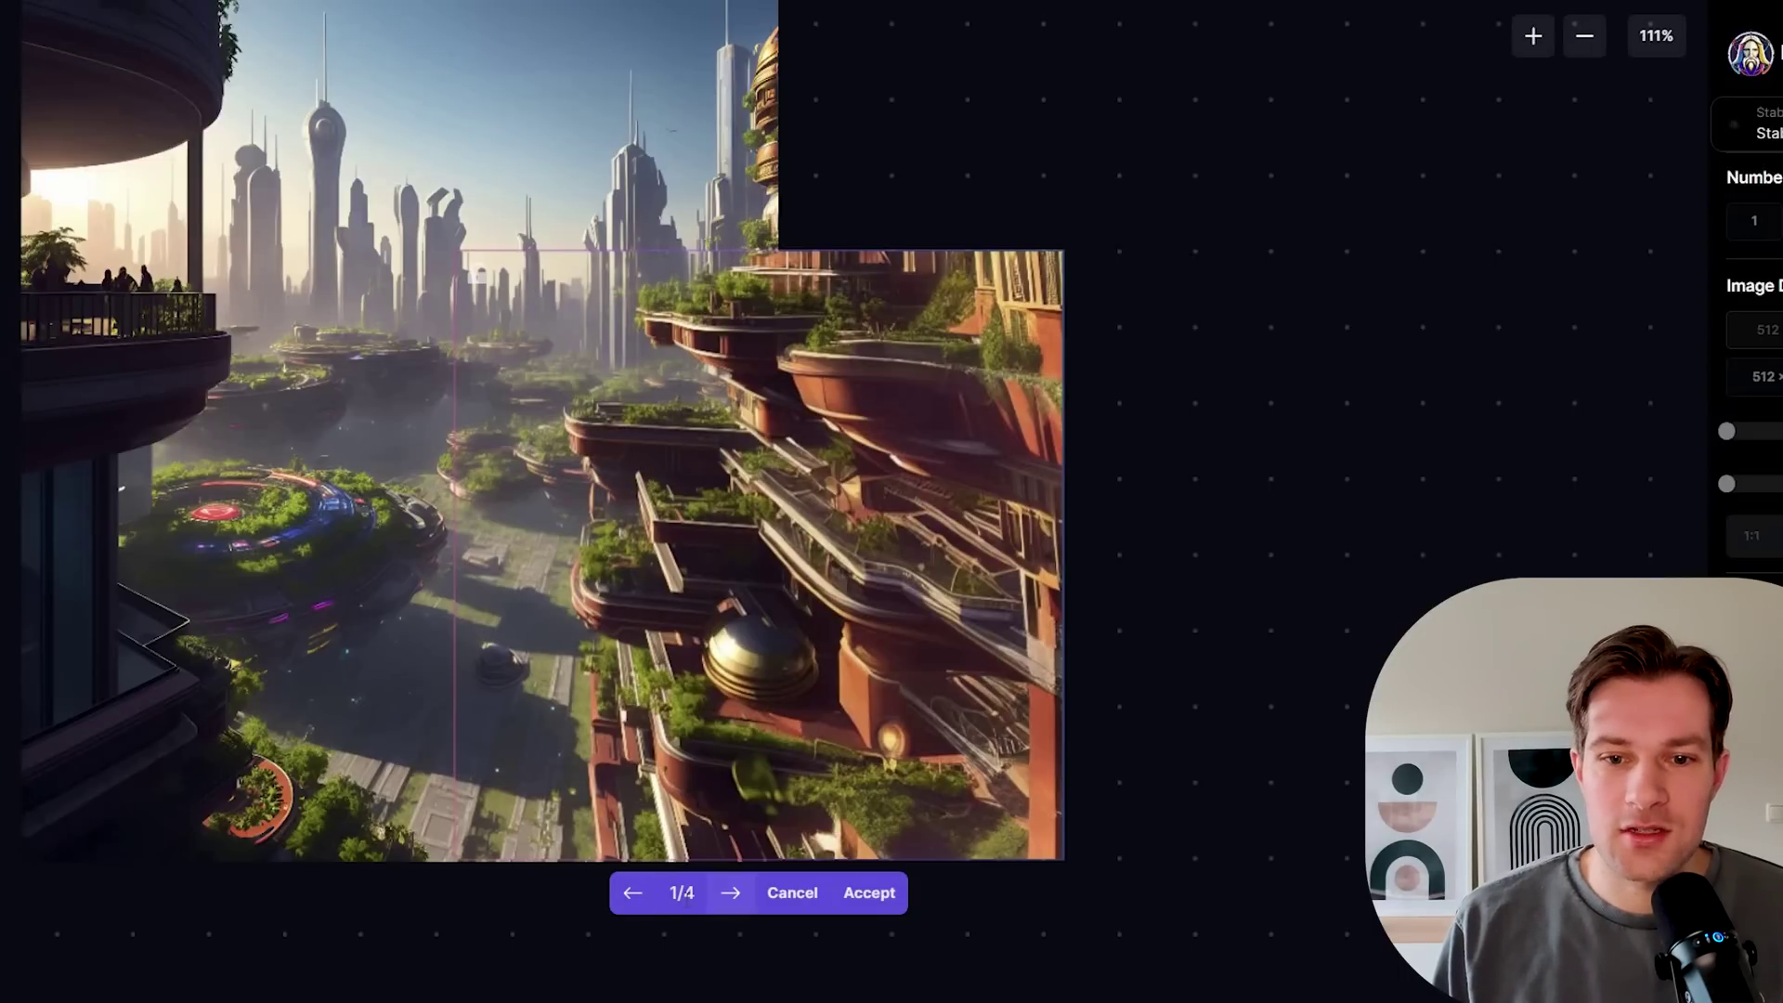
pyautogui.click(729, 897)
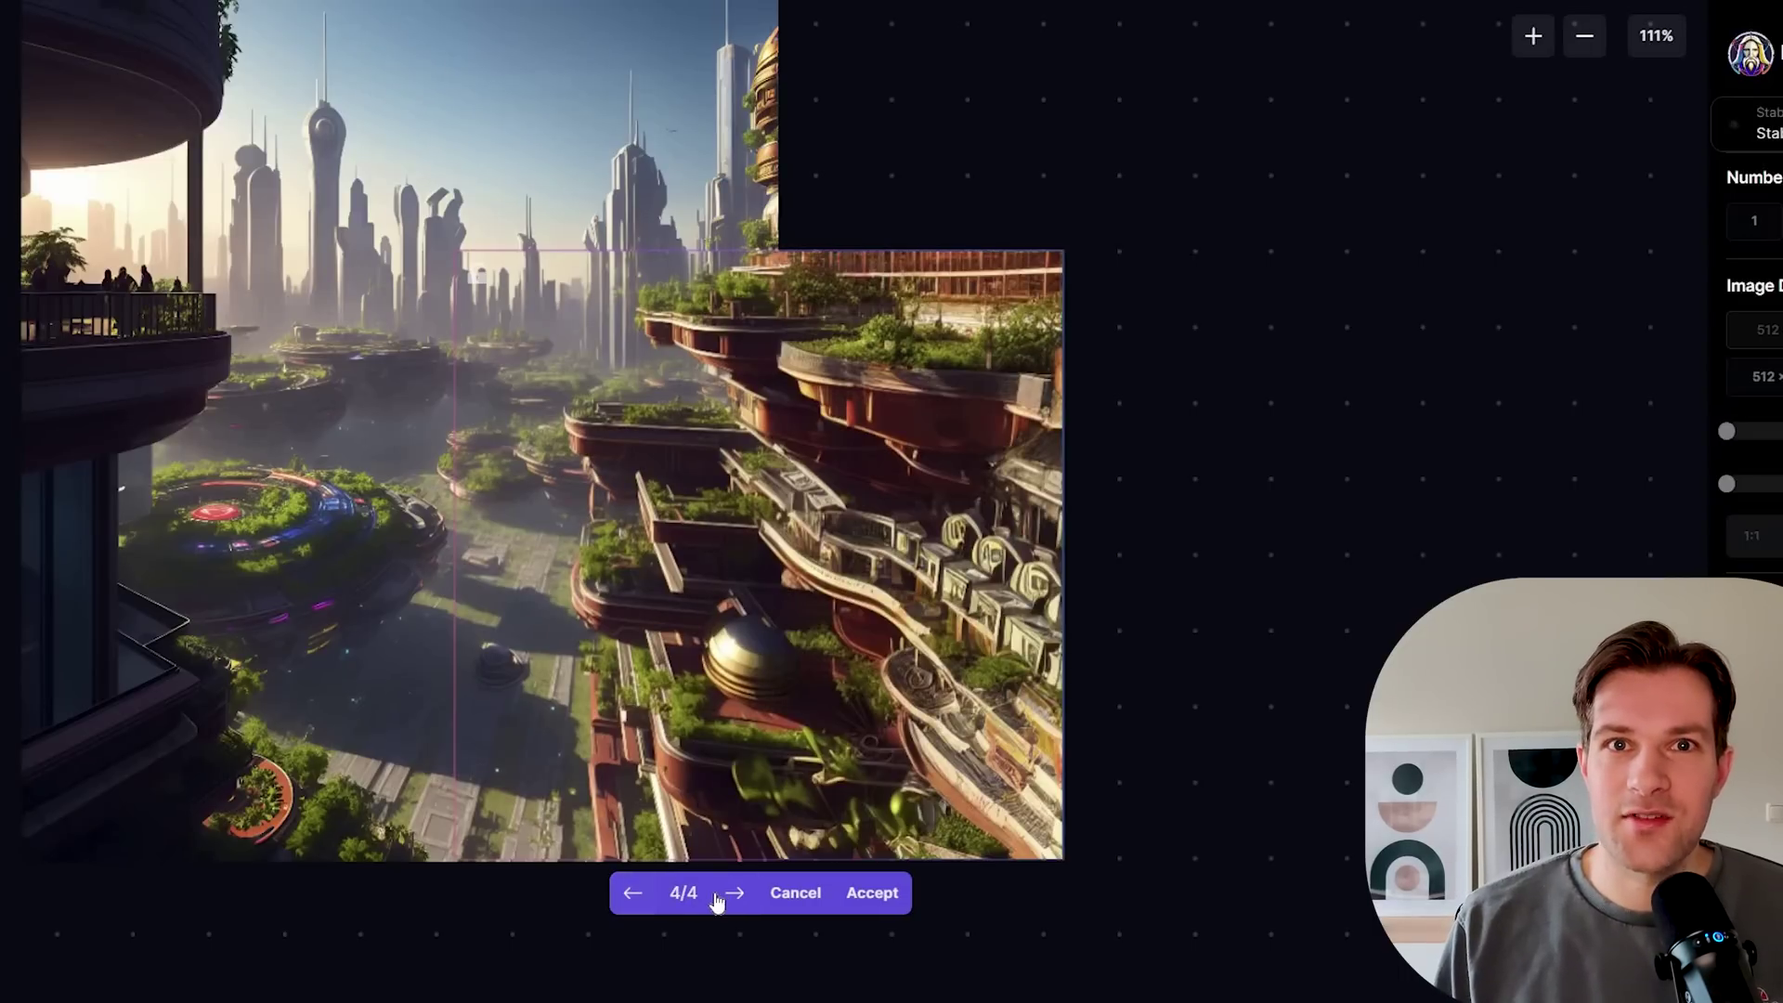
pyautogui.click(639, 901)
pyautogui.click(639, 901)
pyautogui.click(639, 900)
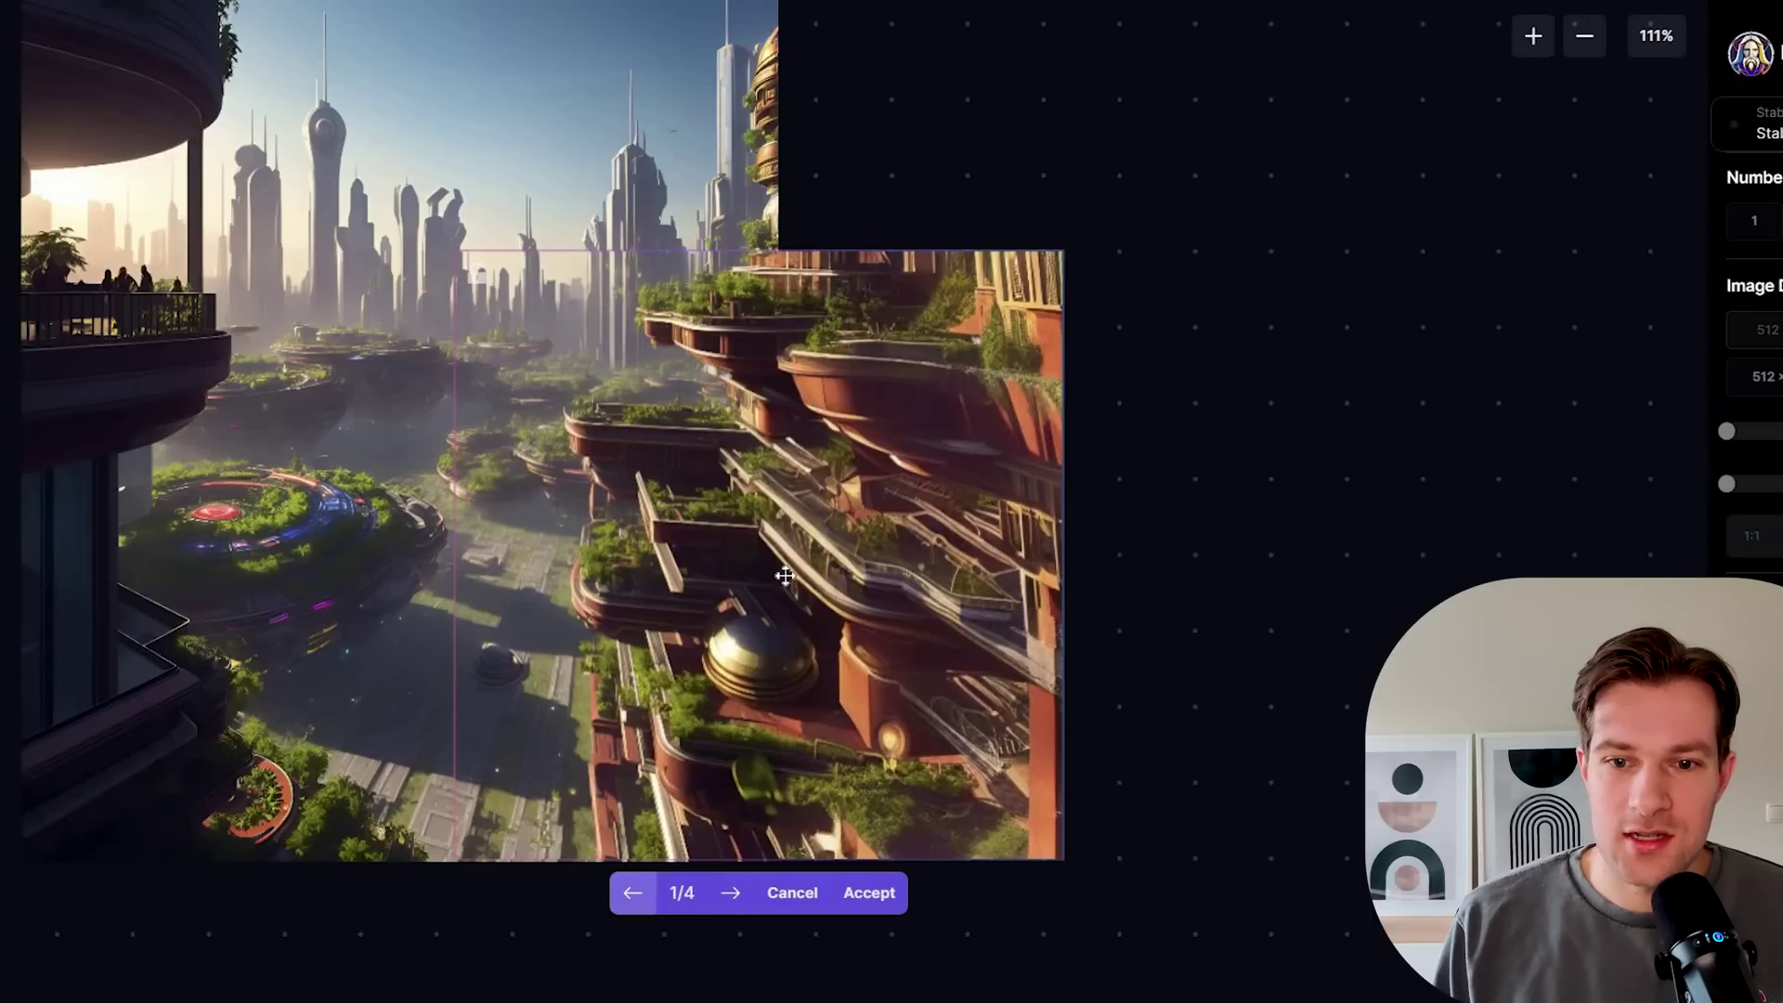
pyautogui.click(869, 893)
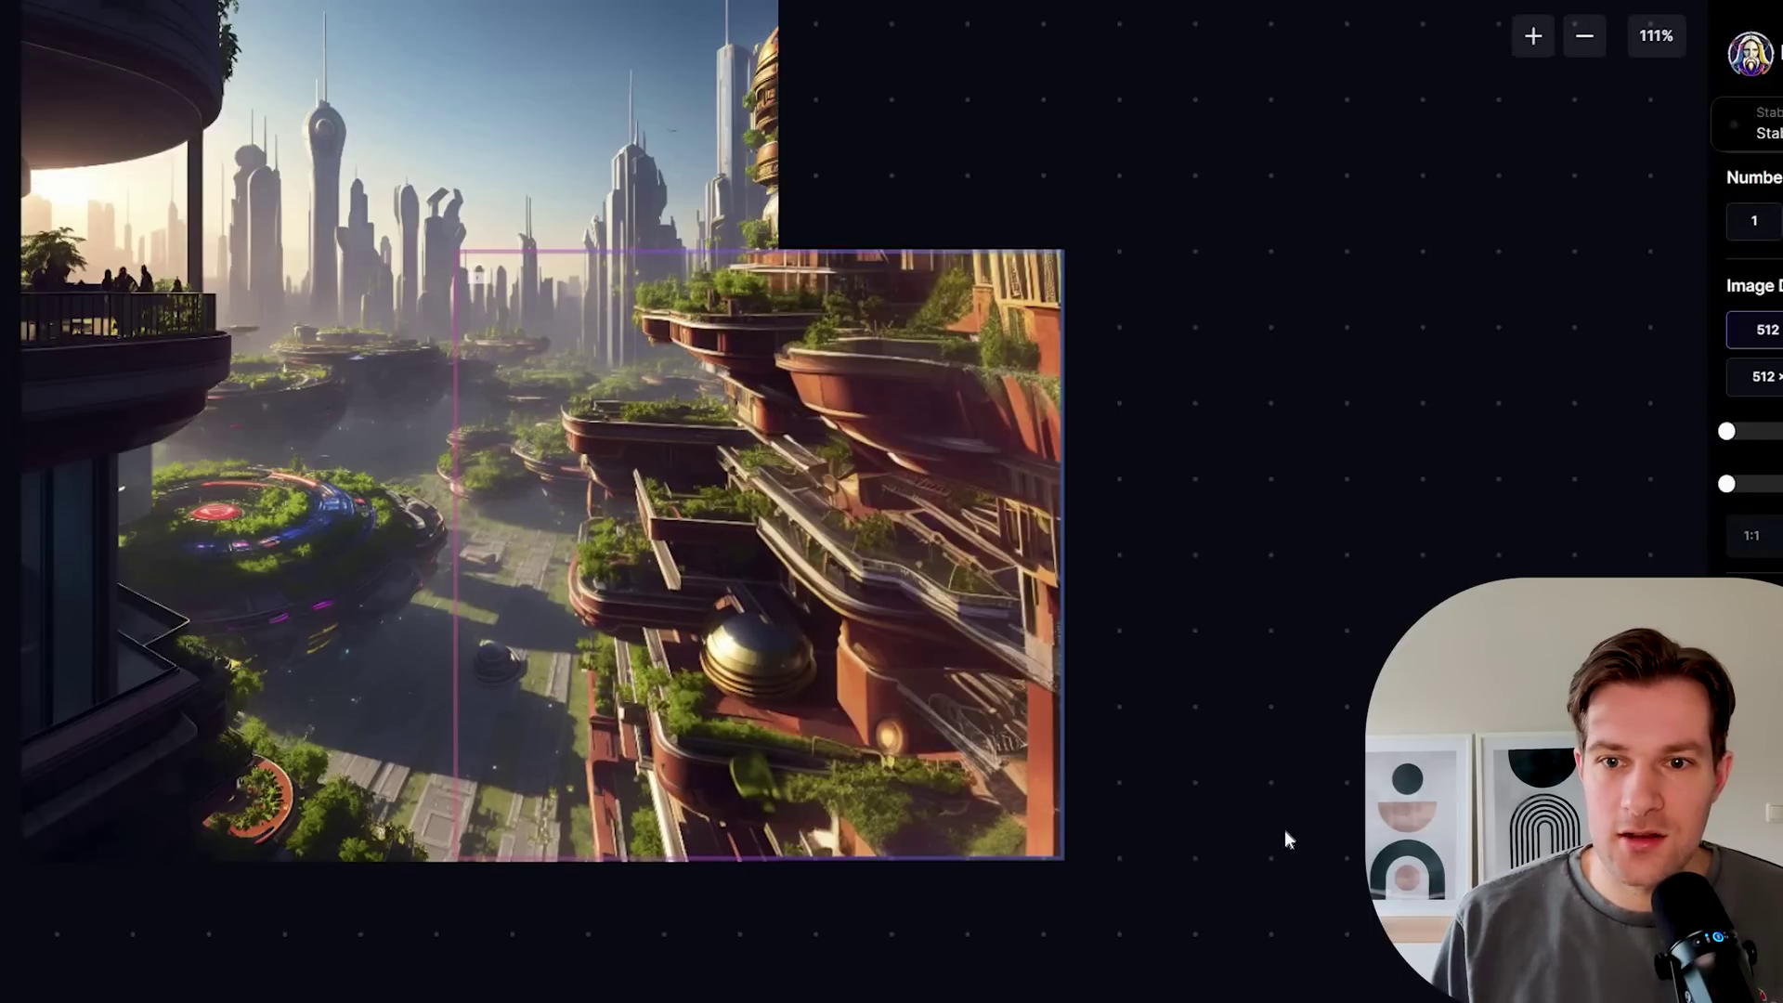
# Step: Move the generation frame over the empty upper right corner of the city image and generate the missing part
pyautogui.scroll(3, 1285, 831)
pyautogui.scroll(-6, 1285, 831)
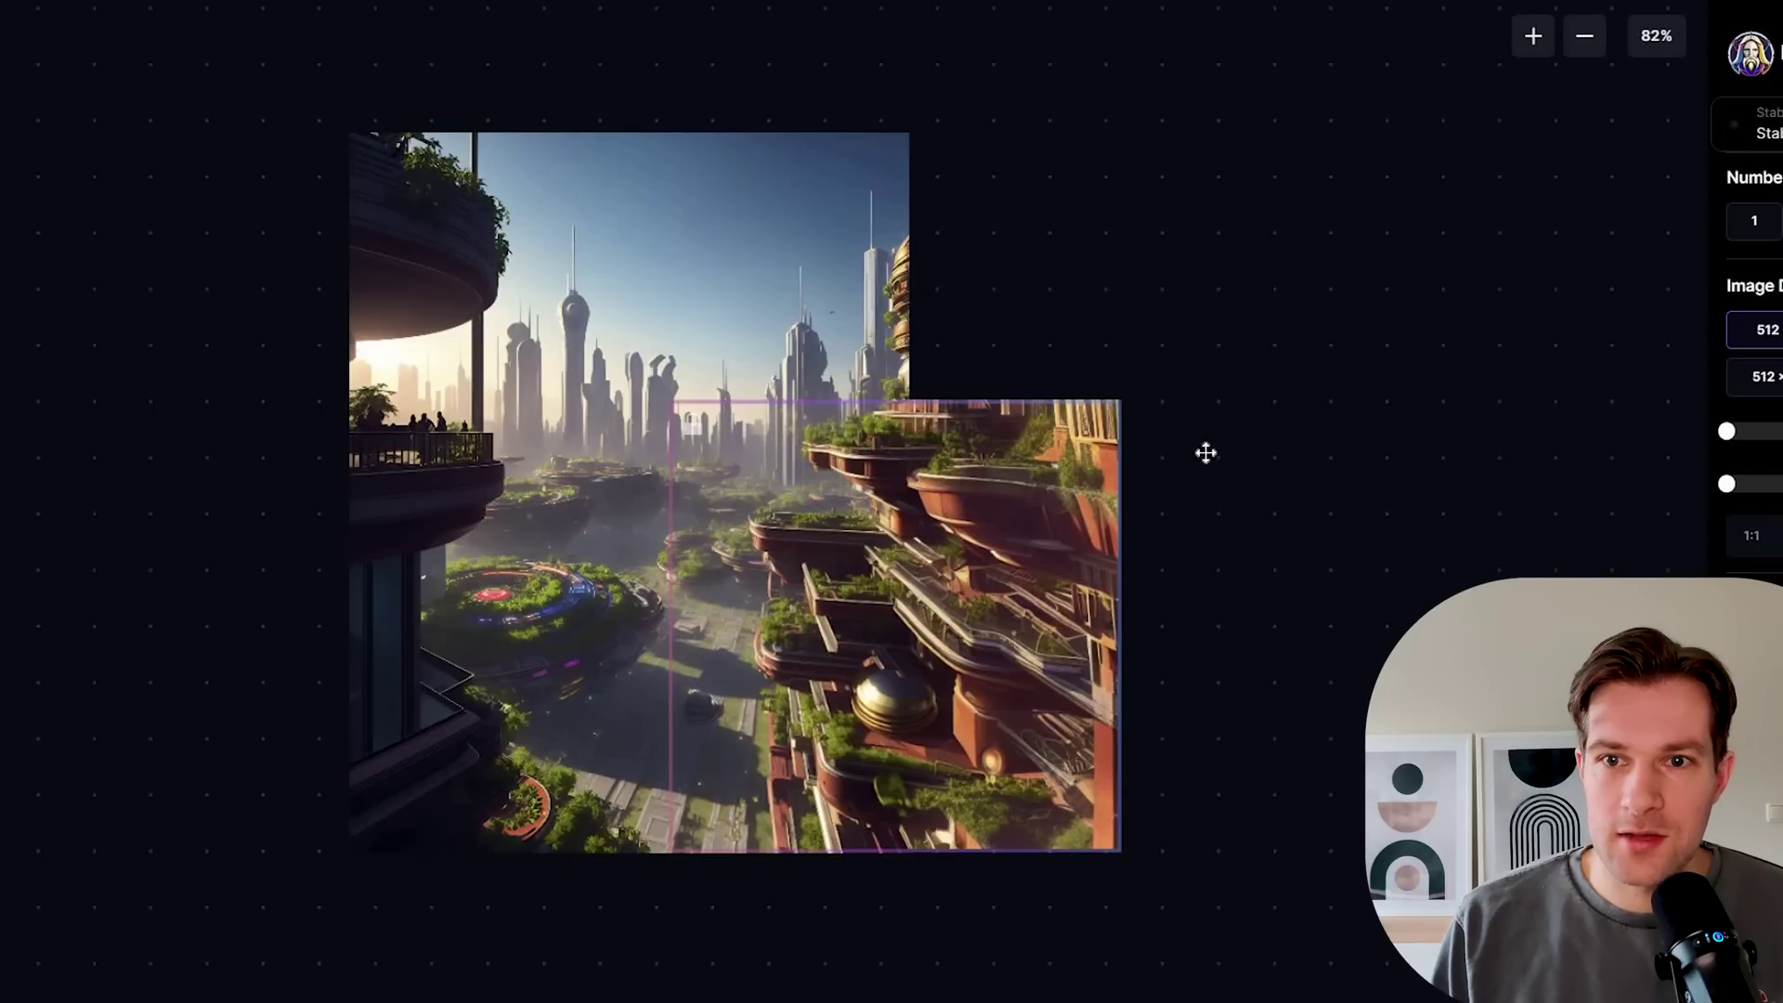
pyautogui.moveTo(1205, 452); pyautogui.dragTo(1056, 345)
pyautogui.click(1286, 998)
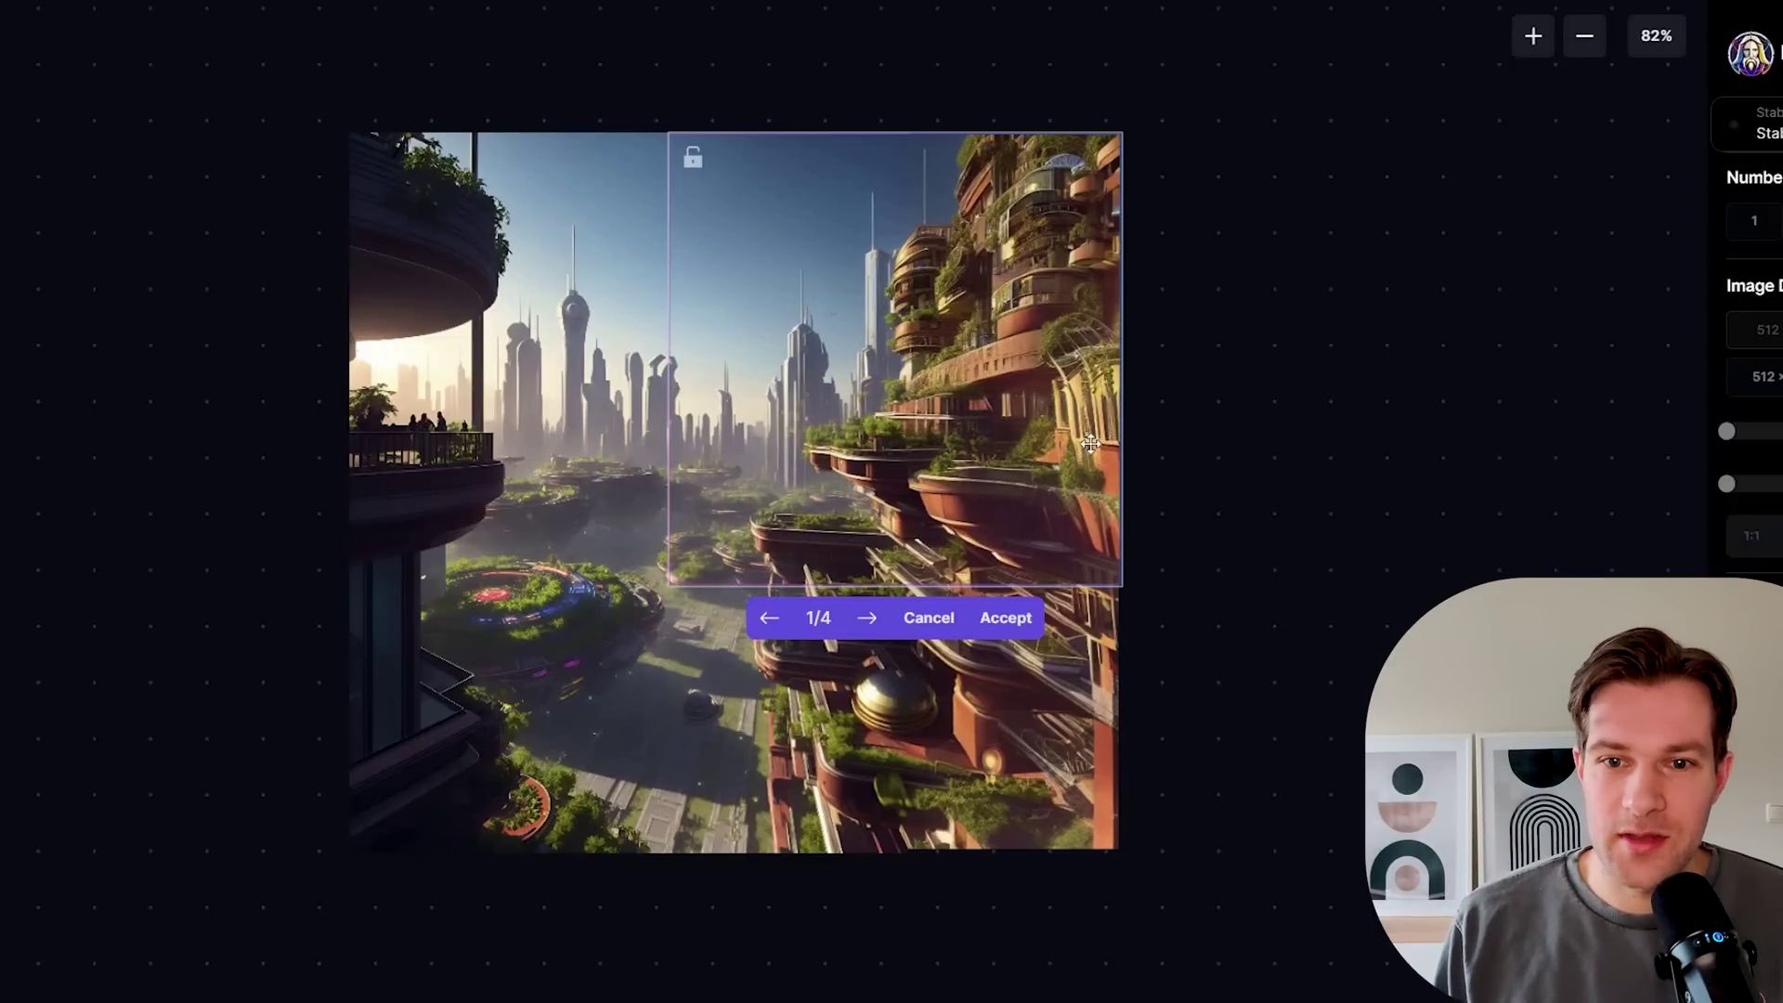
# Step: Go through the variants generated for the upper right corner and accept the fourth one
pyautogui.click(868, 619)
pyautogui.click(872, 620)
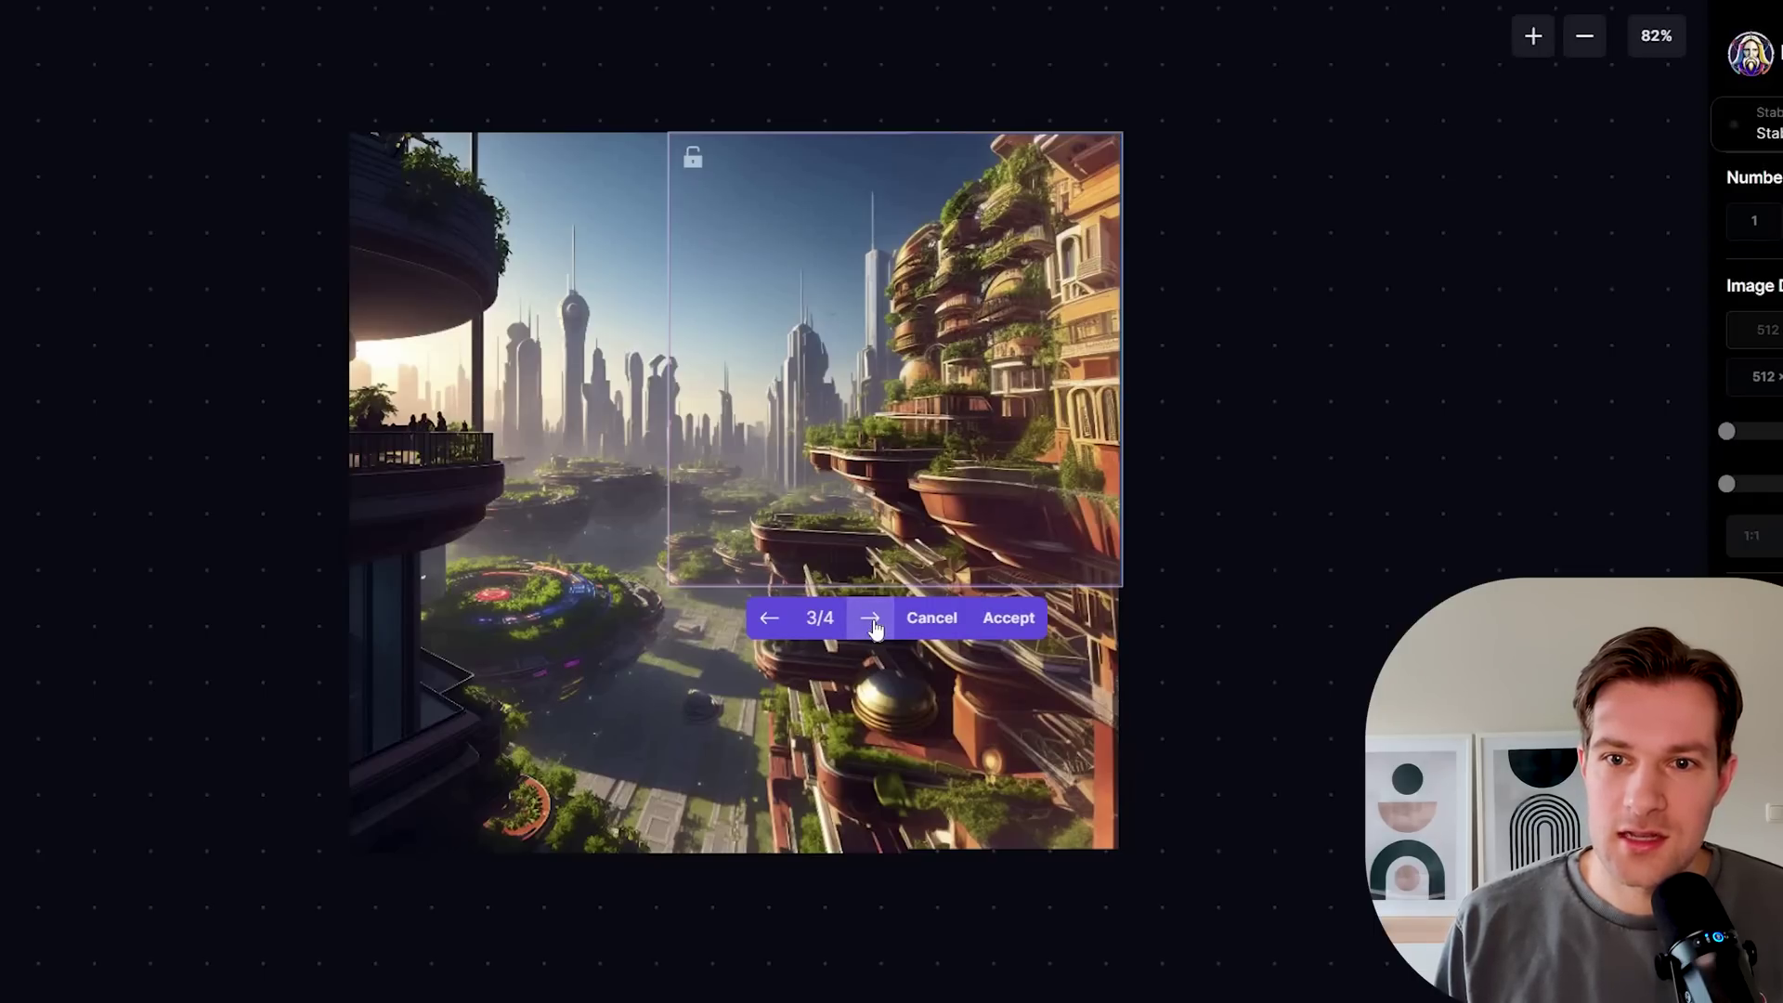
pyautogui.click(870, 619)
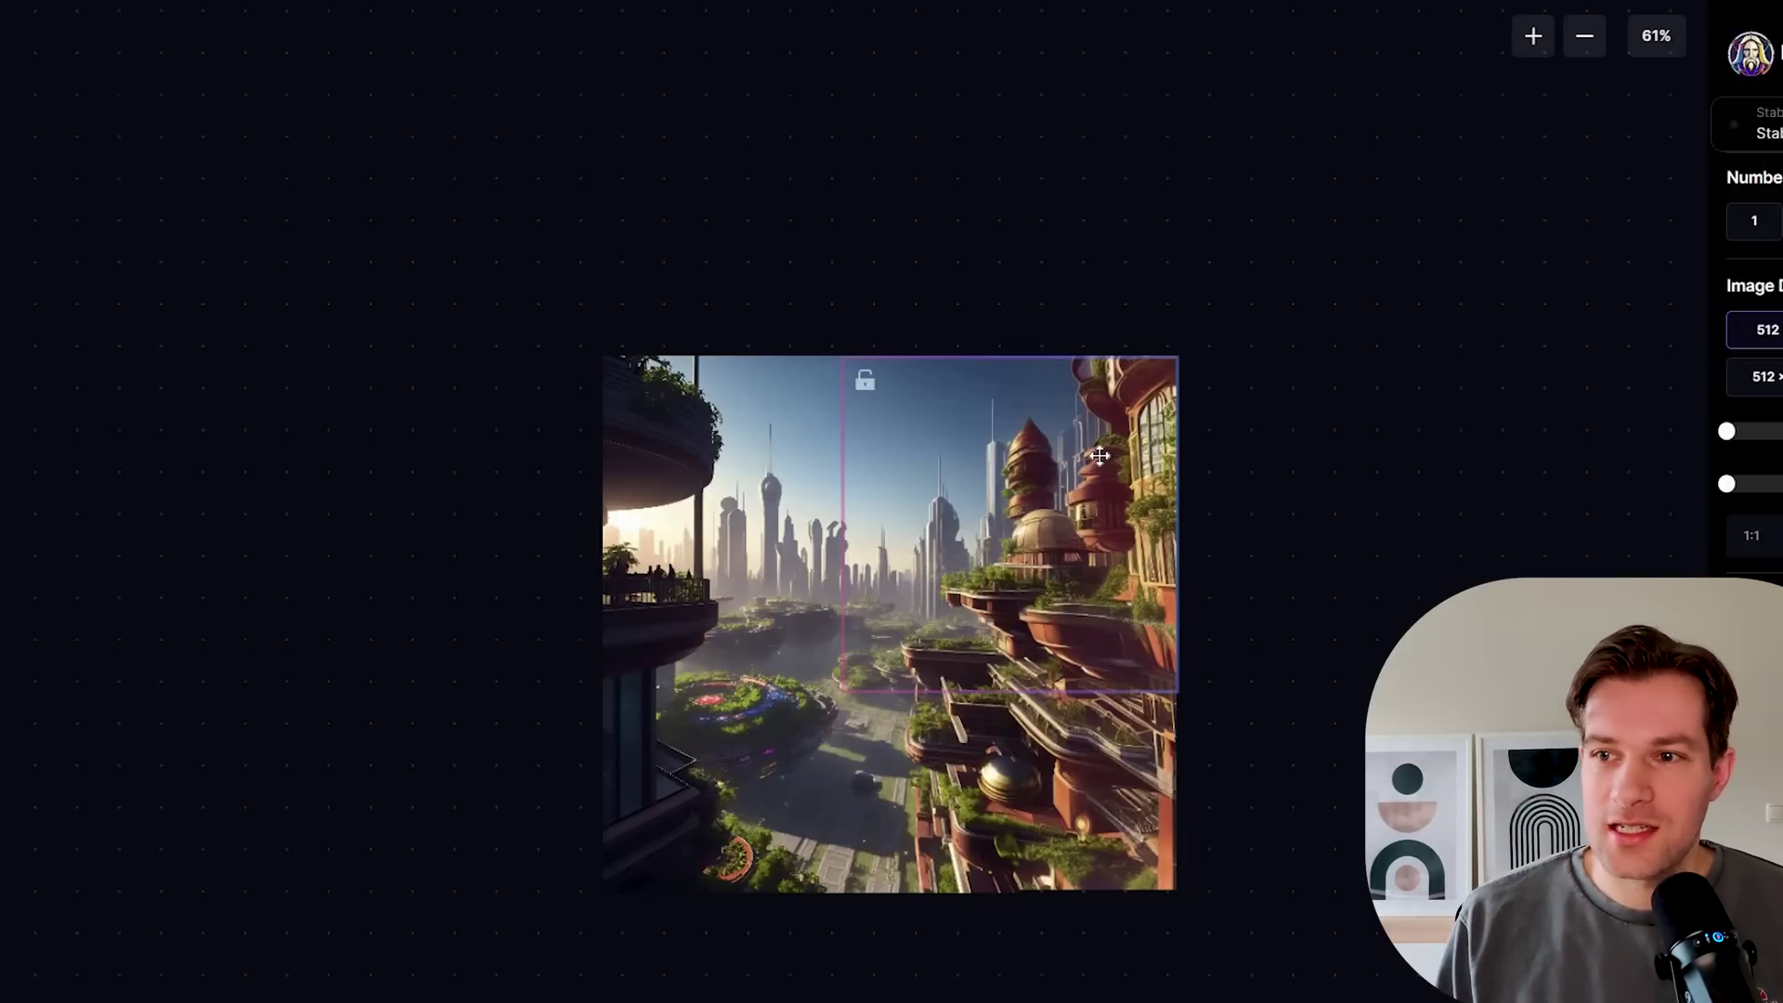
# Step: Set the generation frame to 1024 × 1024 and position it around the whole city image
pyautogui.scroll(3, 1087, 488)
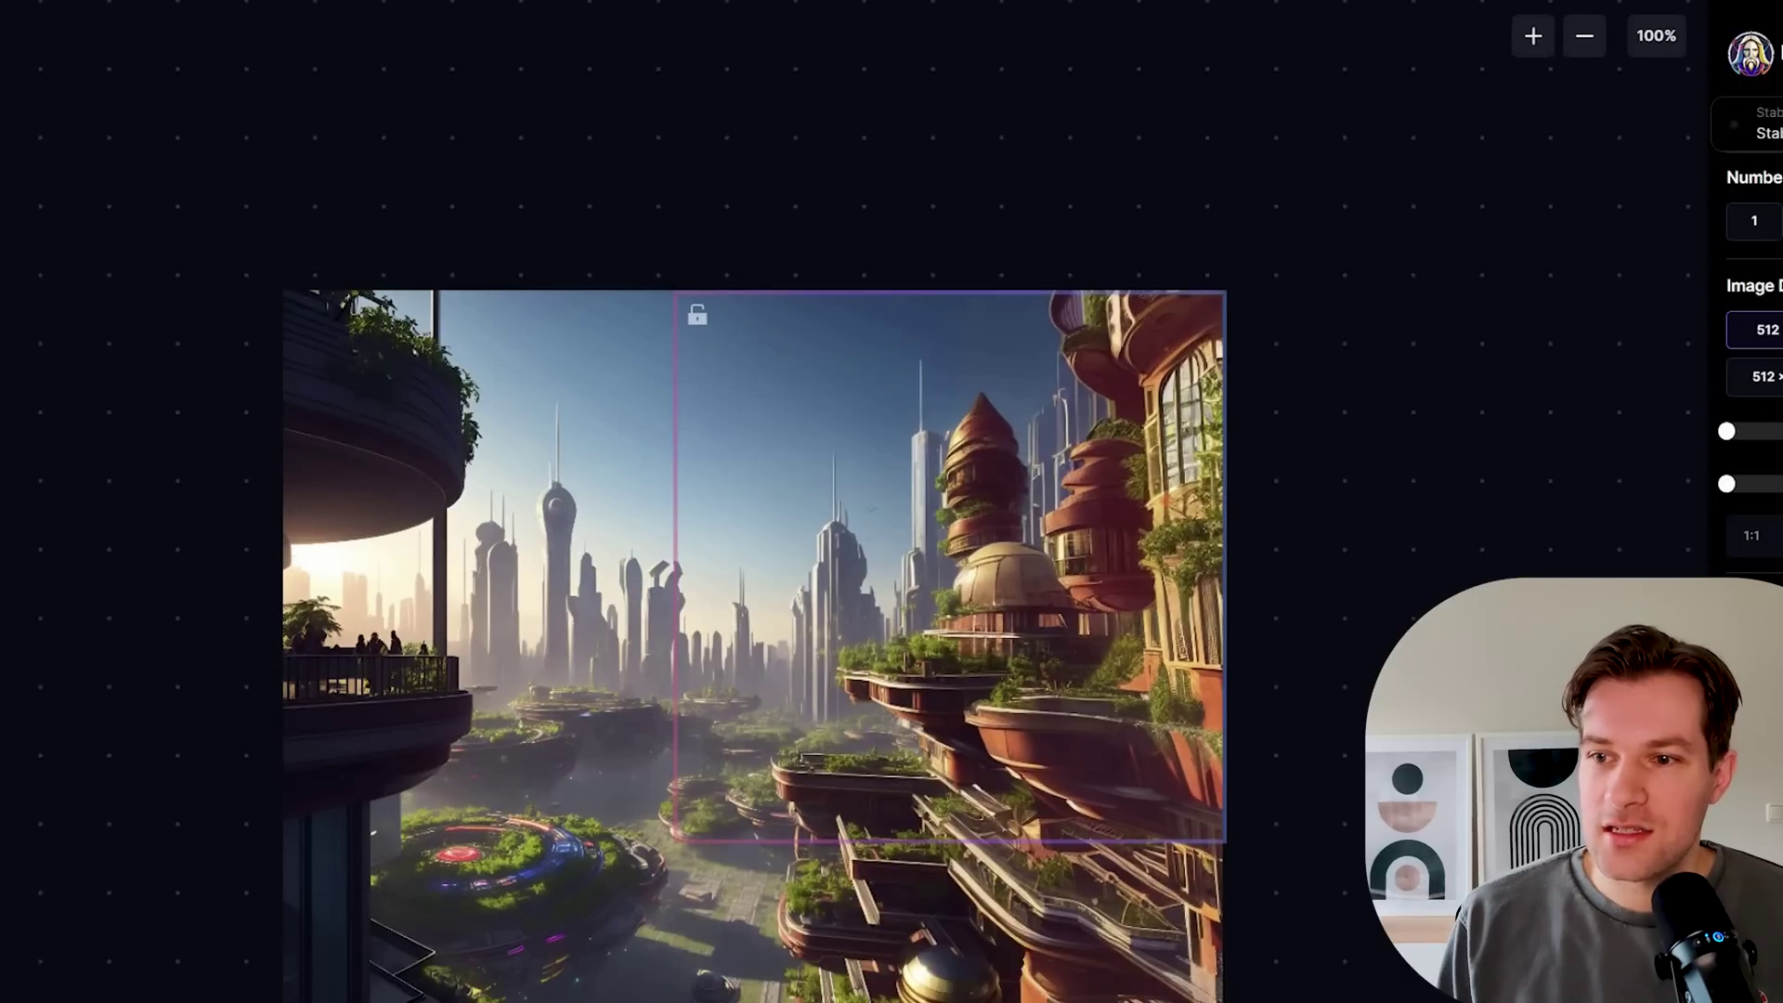
pyautogui.scroll(-3, 1450, 477)
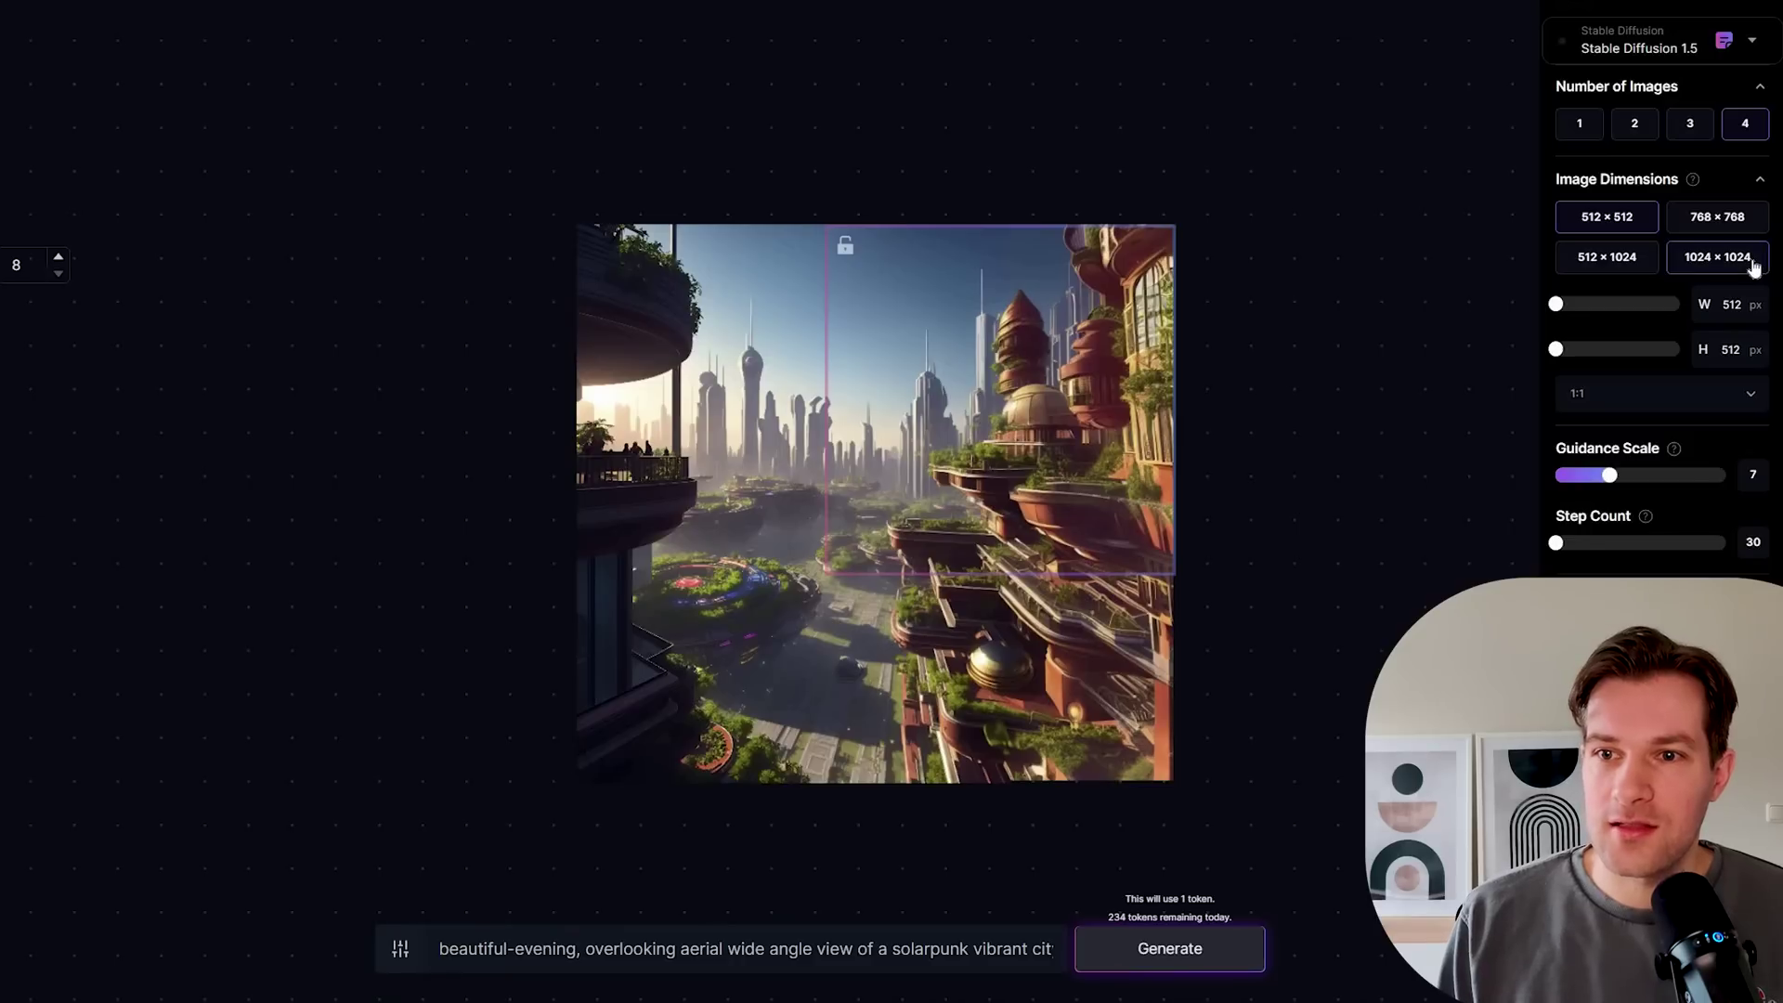
pyautogui.click(1733, 265)
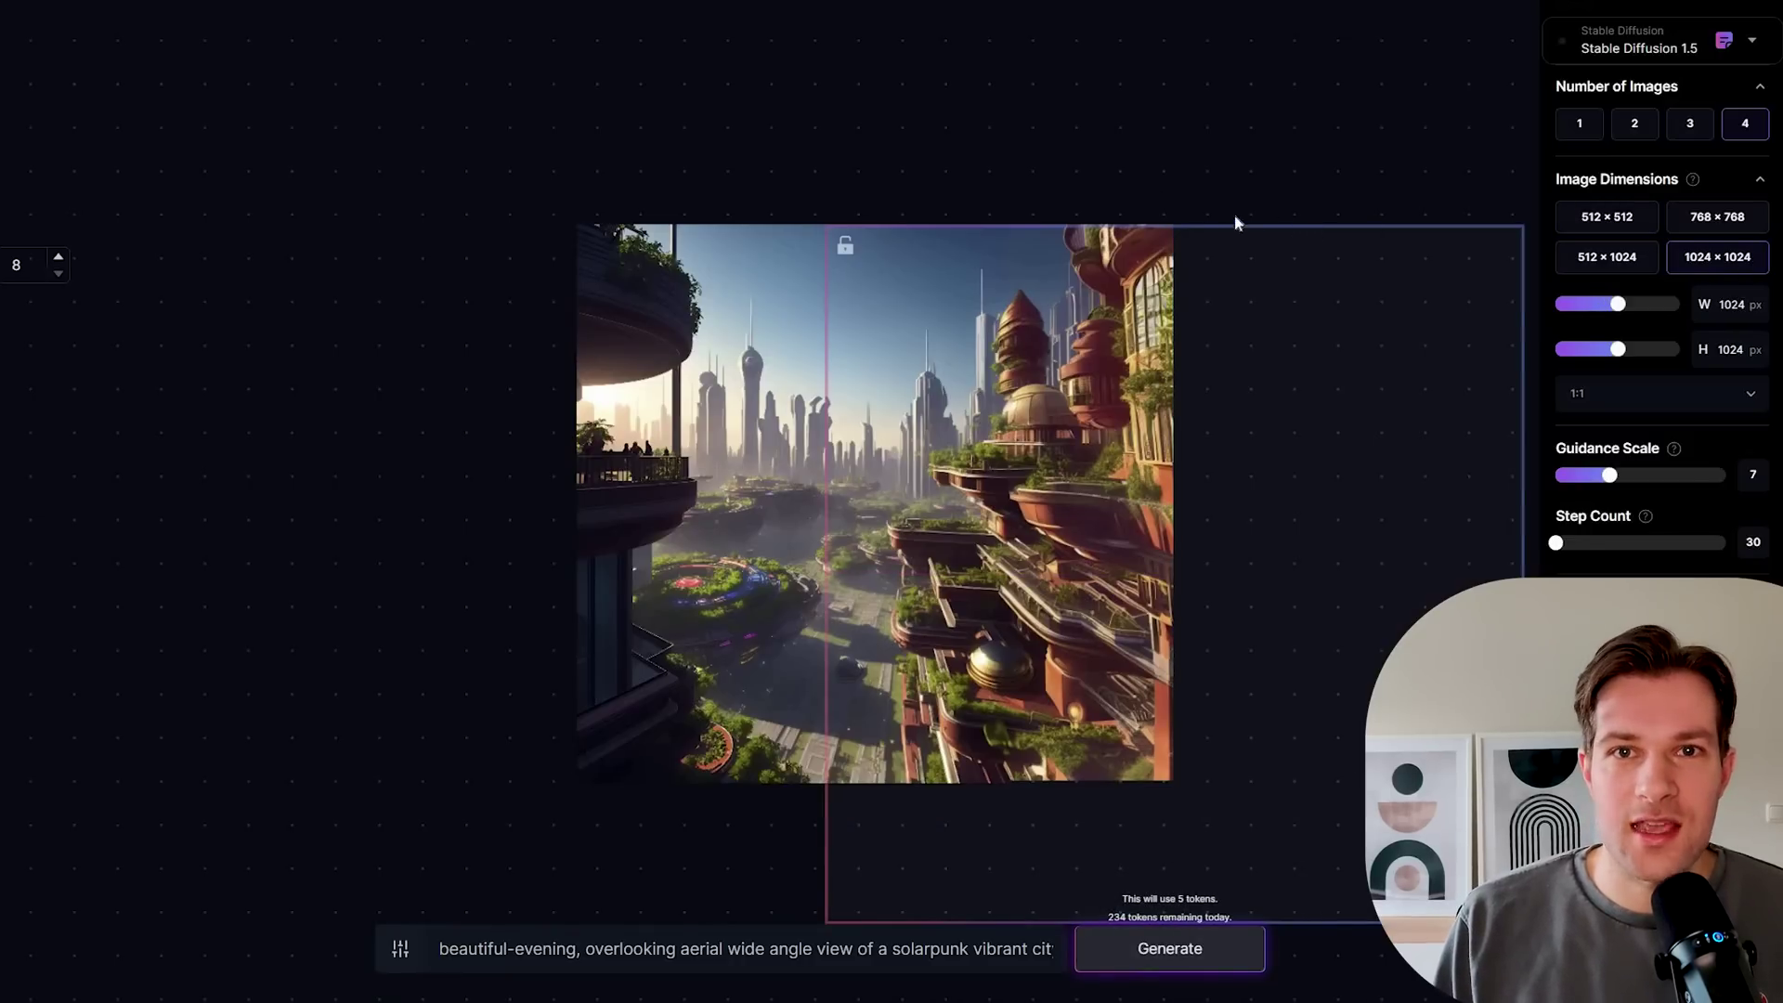
pyautogui.moveTo(1489, 712); pyautogui.dragTo(1181, 581)
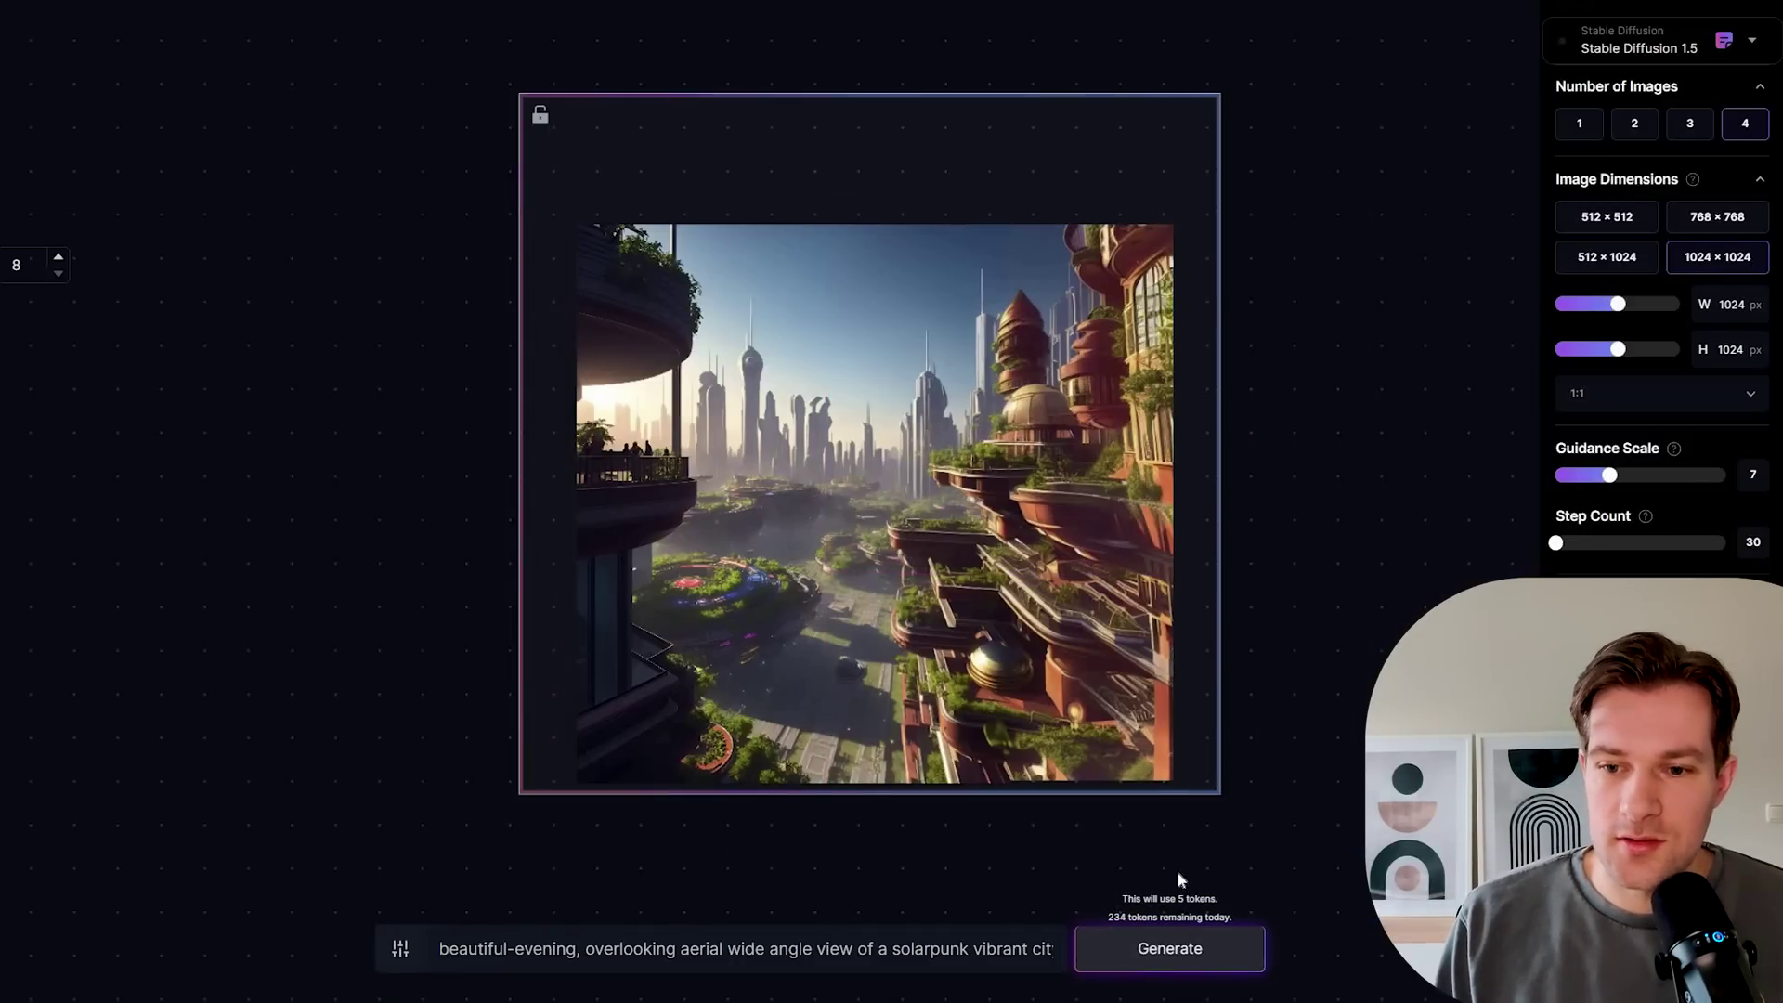
# Step: Set the frame to 768 × 768, generate an extension over the city image's left edge and browse its variants
pyautogui.click(1607, 216)
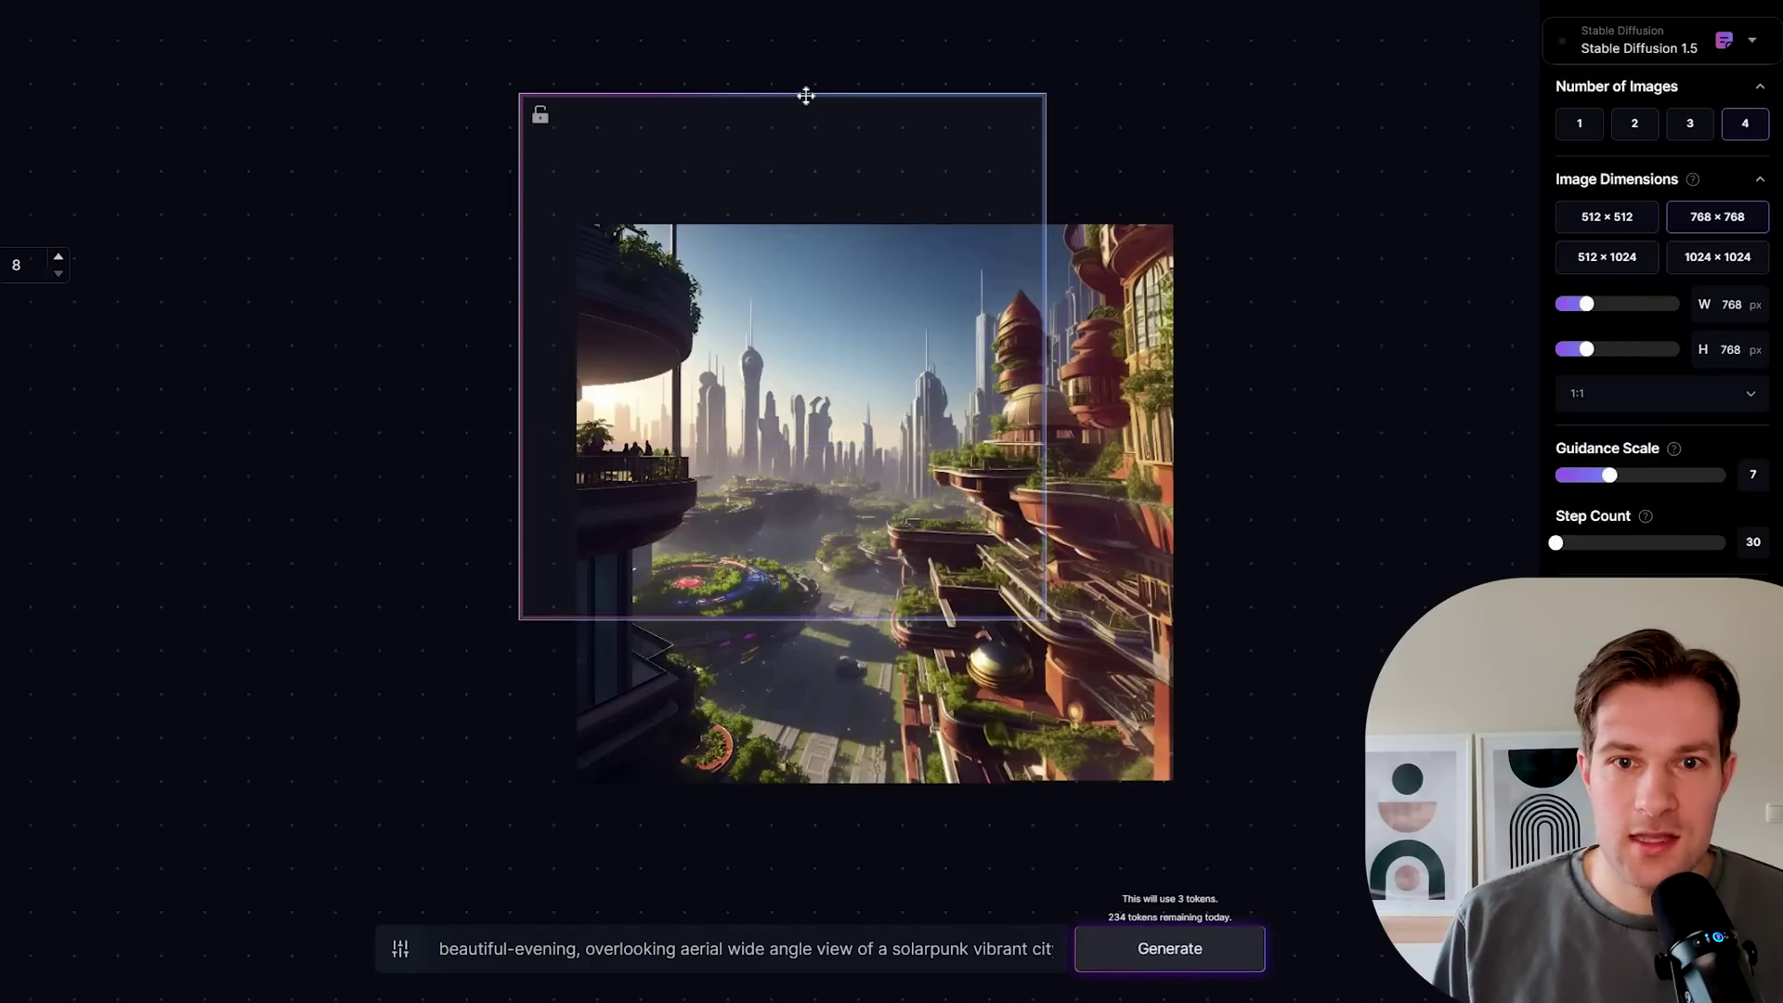
pyautogui.moveTo(548, 226); pyautogui.dragTo(293, 353)
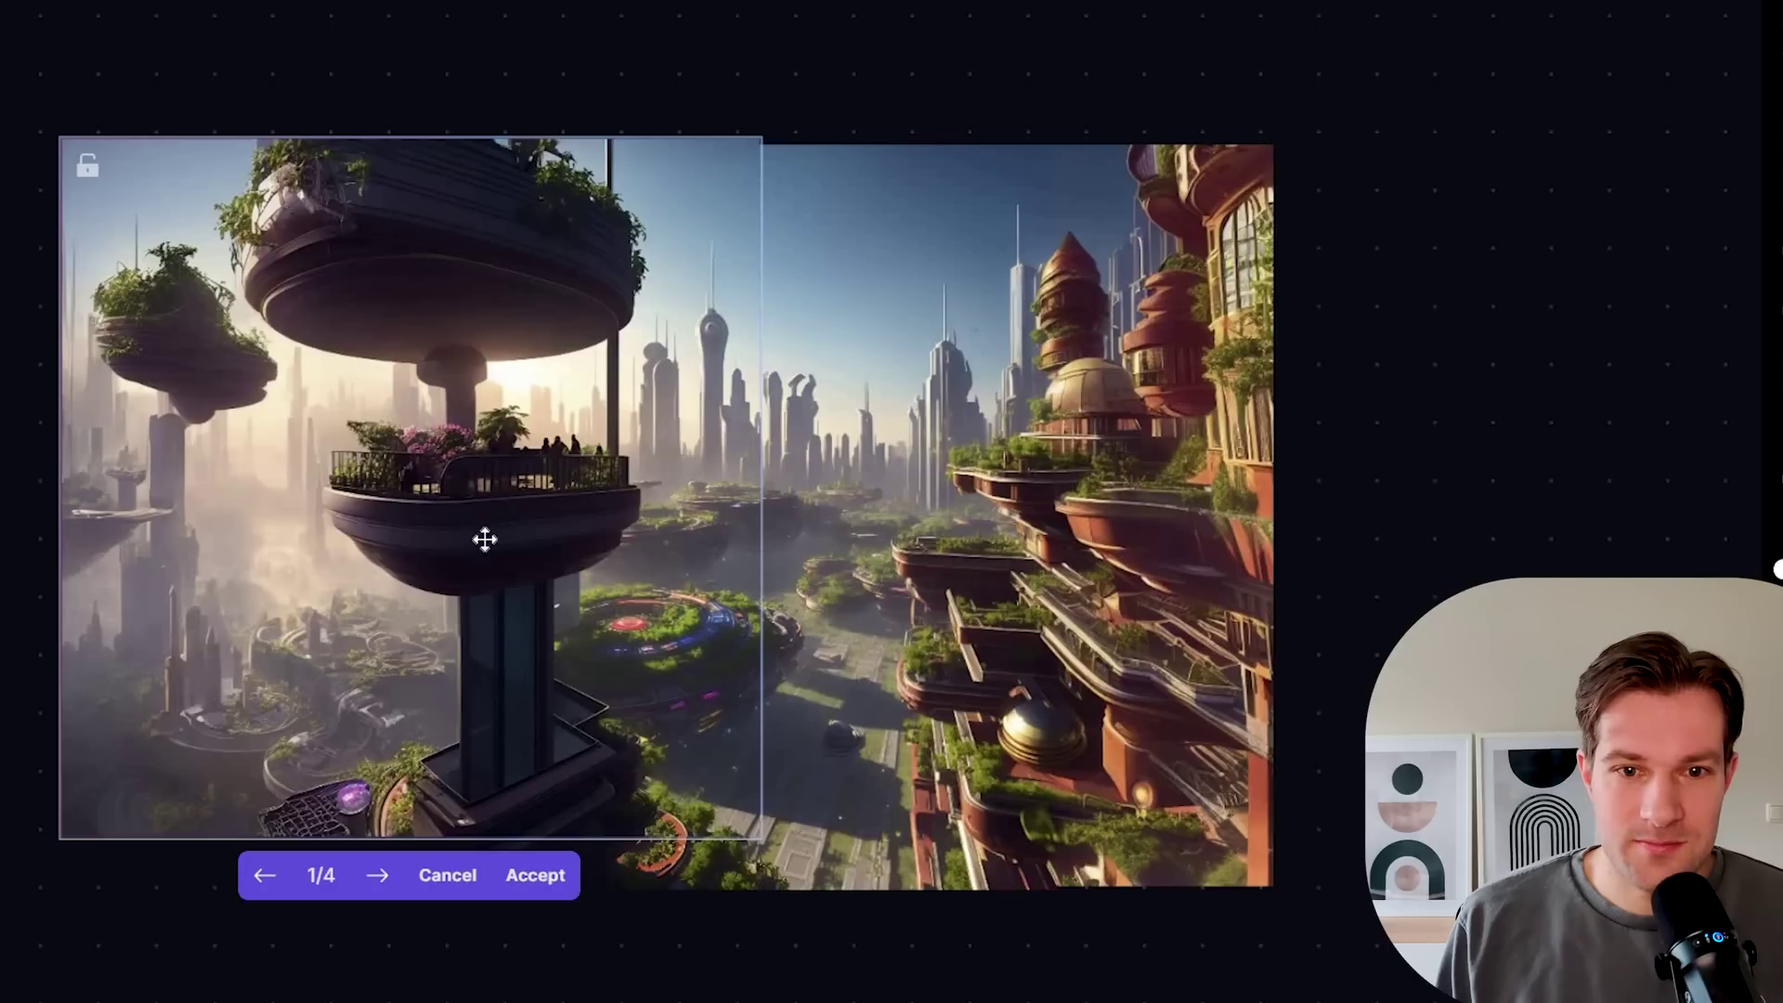
pyautogui.click(381, 887)
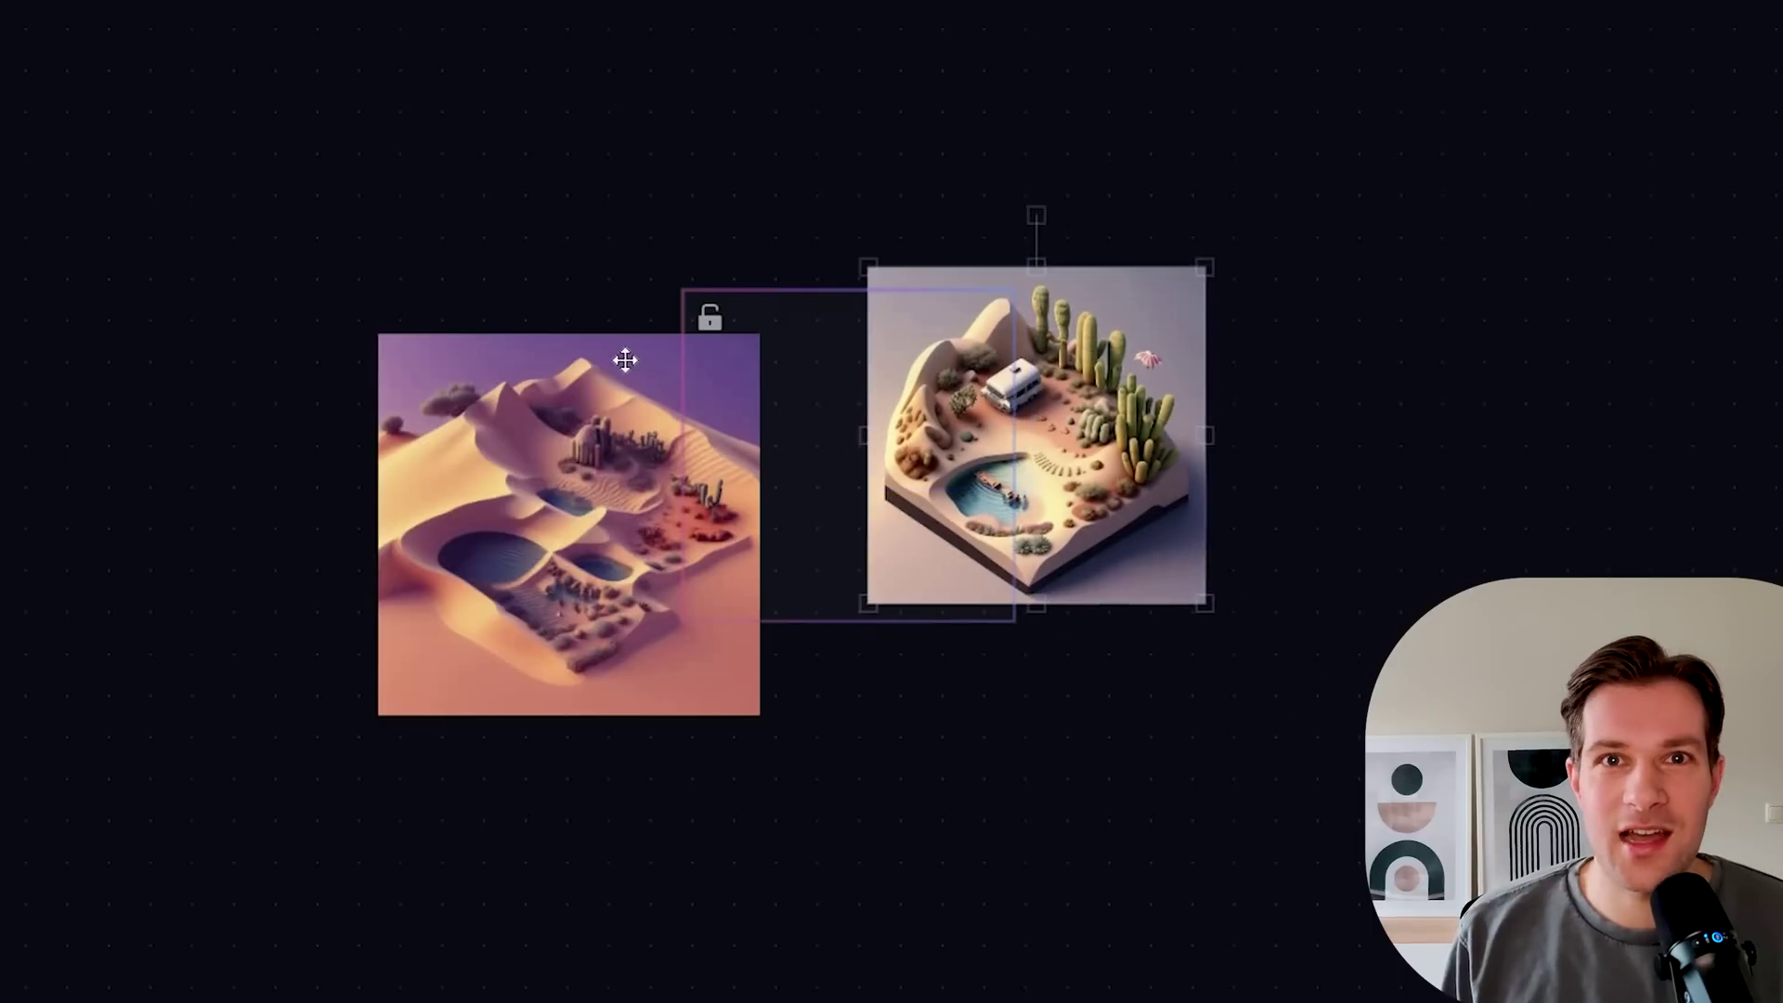
# Step: Move the purple dune image upward beside the camper van scene and set the prompt to "isometric scene, desert, 3d vray render, highly detailed, artstation"
pyautogui.moveTo(626, 359); pyautogui.dragTo(671, 238)
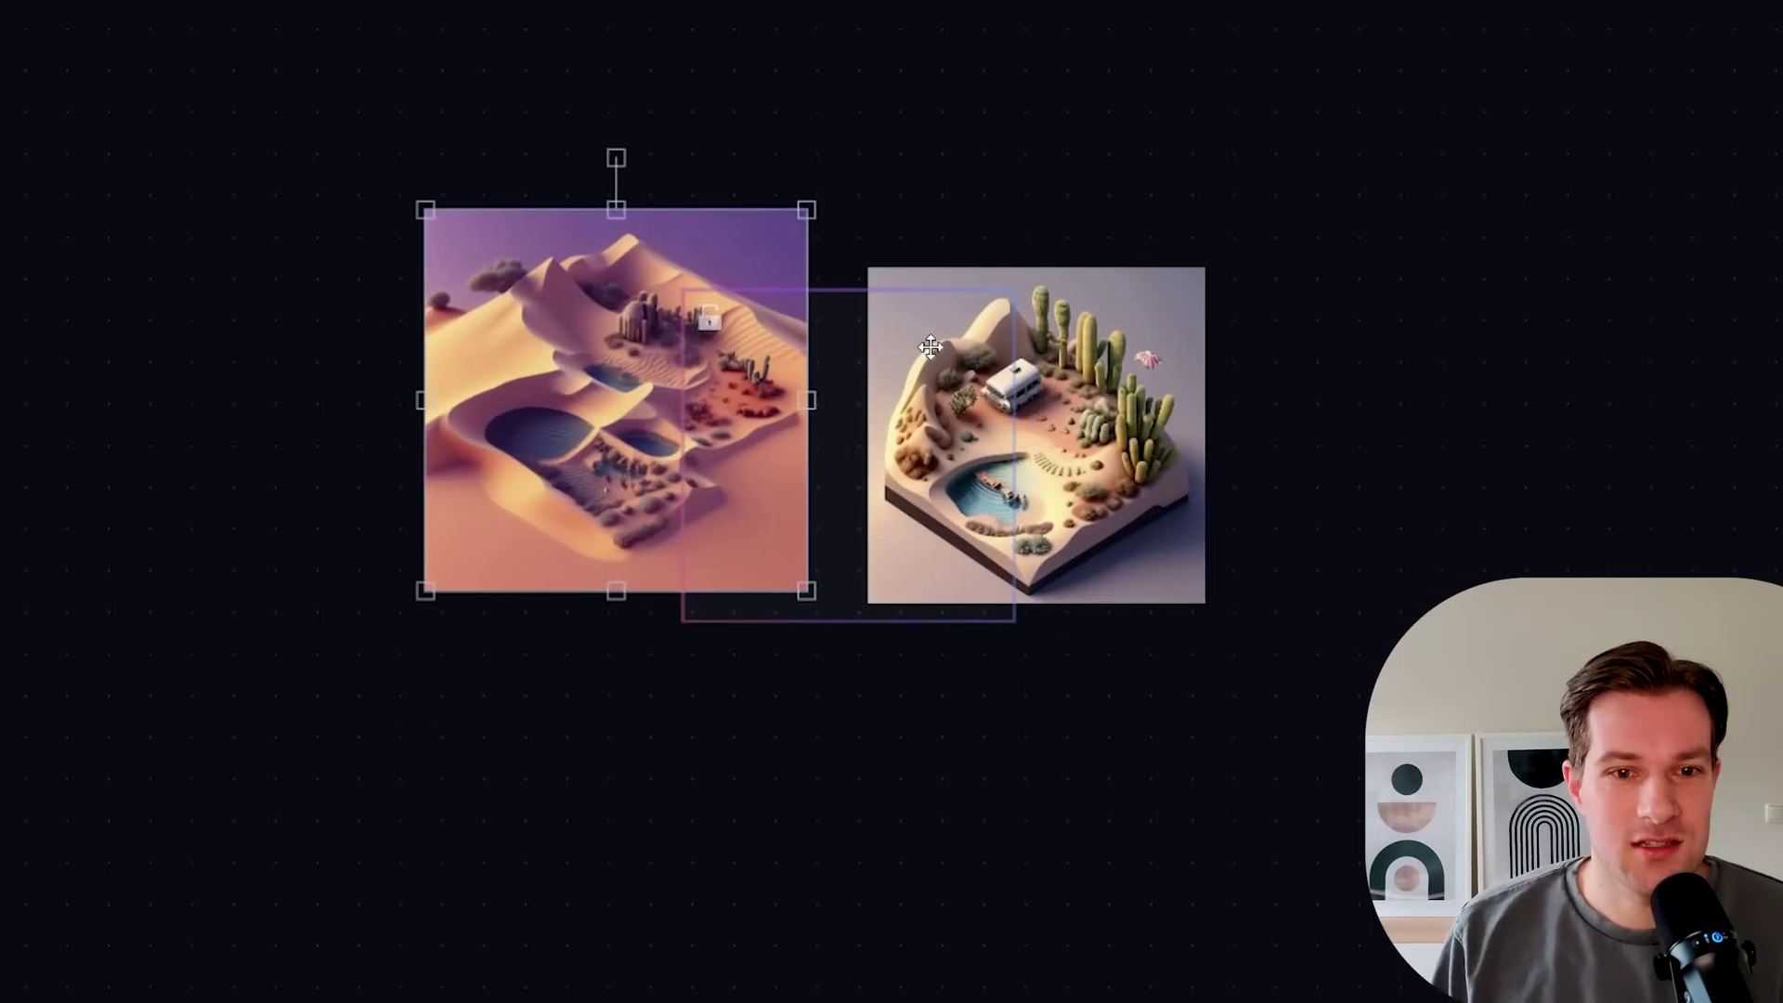
pyautogui.scroll(5, 940, 342)
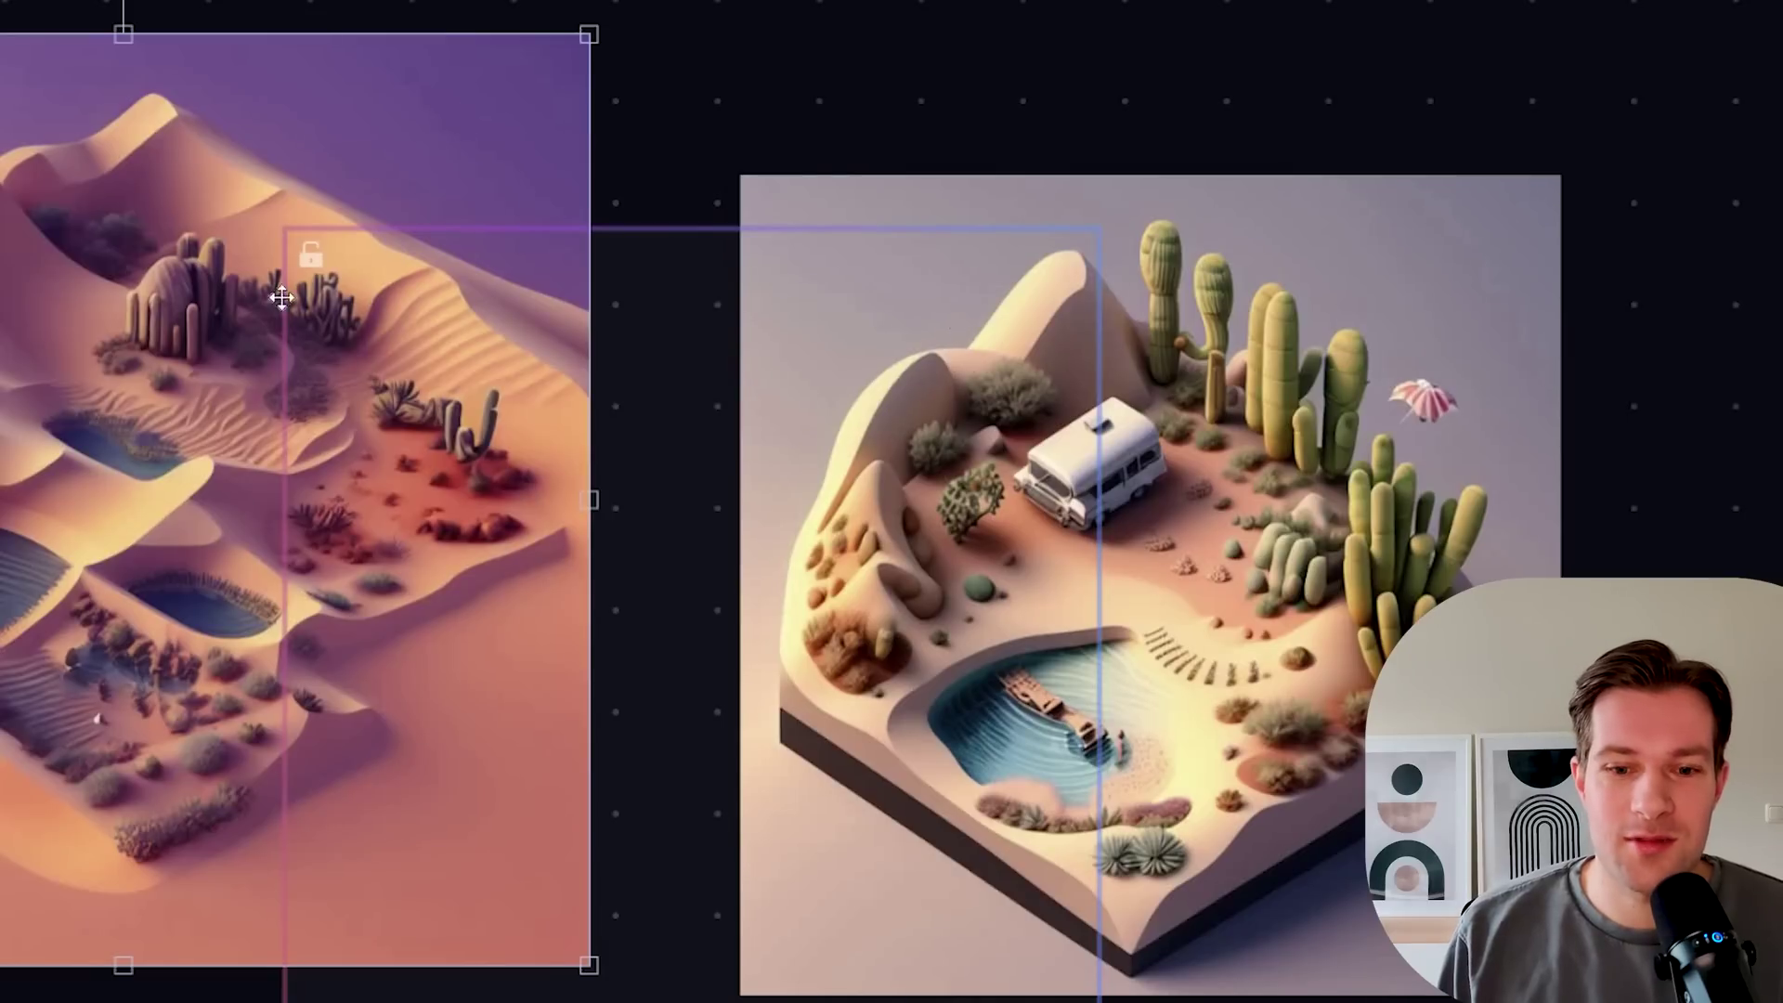
pyautogui.hscroll(-3, 573, 291)
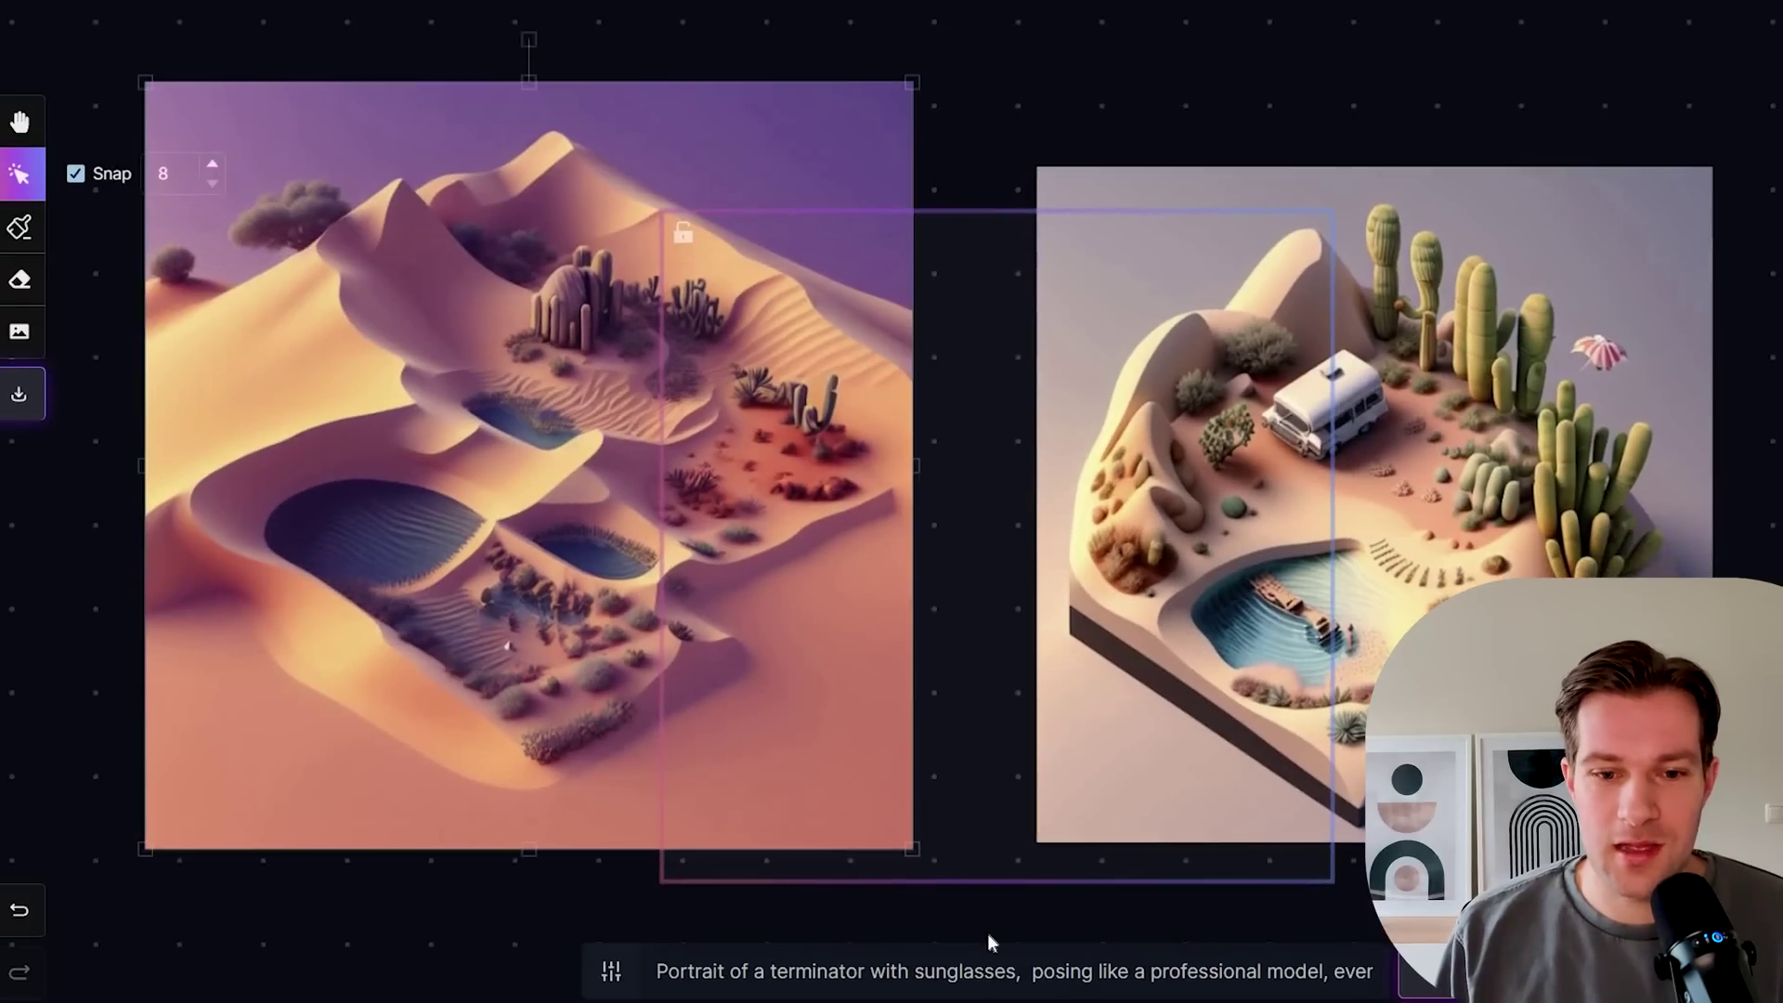
pyautogui.tripleClick(996, 980)
pyautogui.write('isometric scene, desert, 3d vray render, highly detailed, artstation')
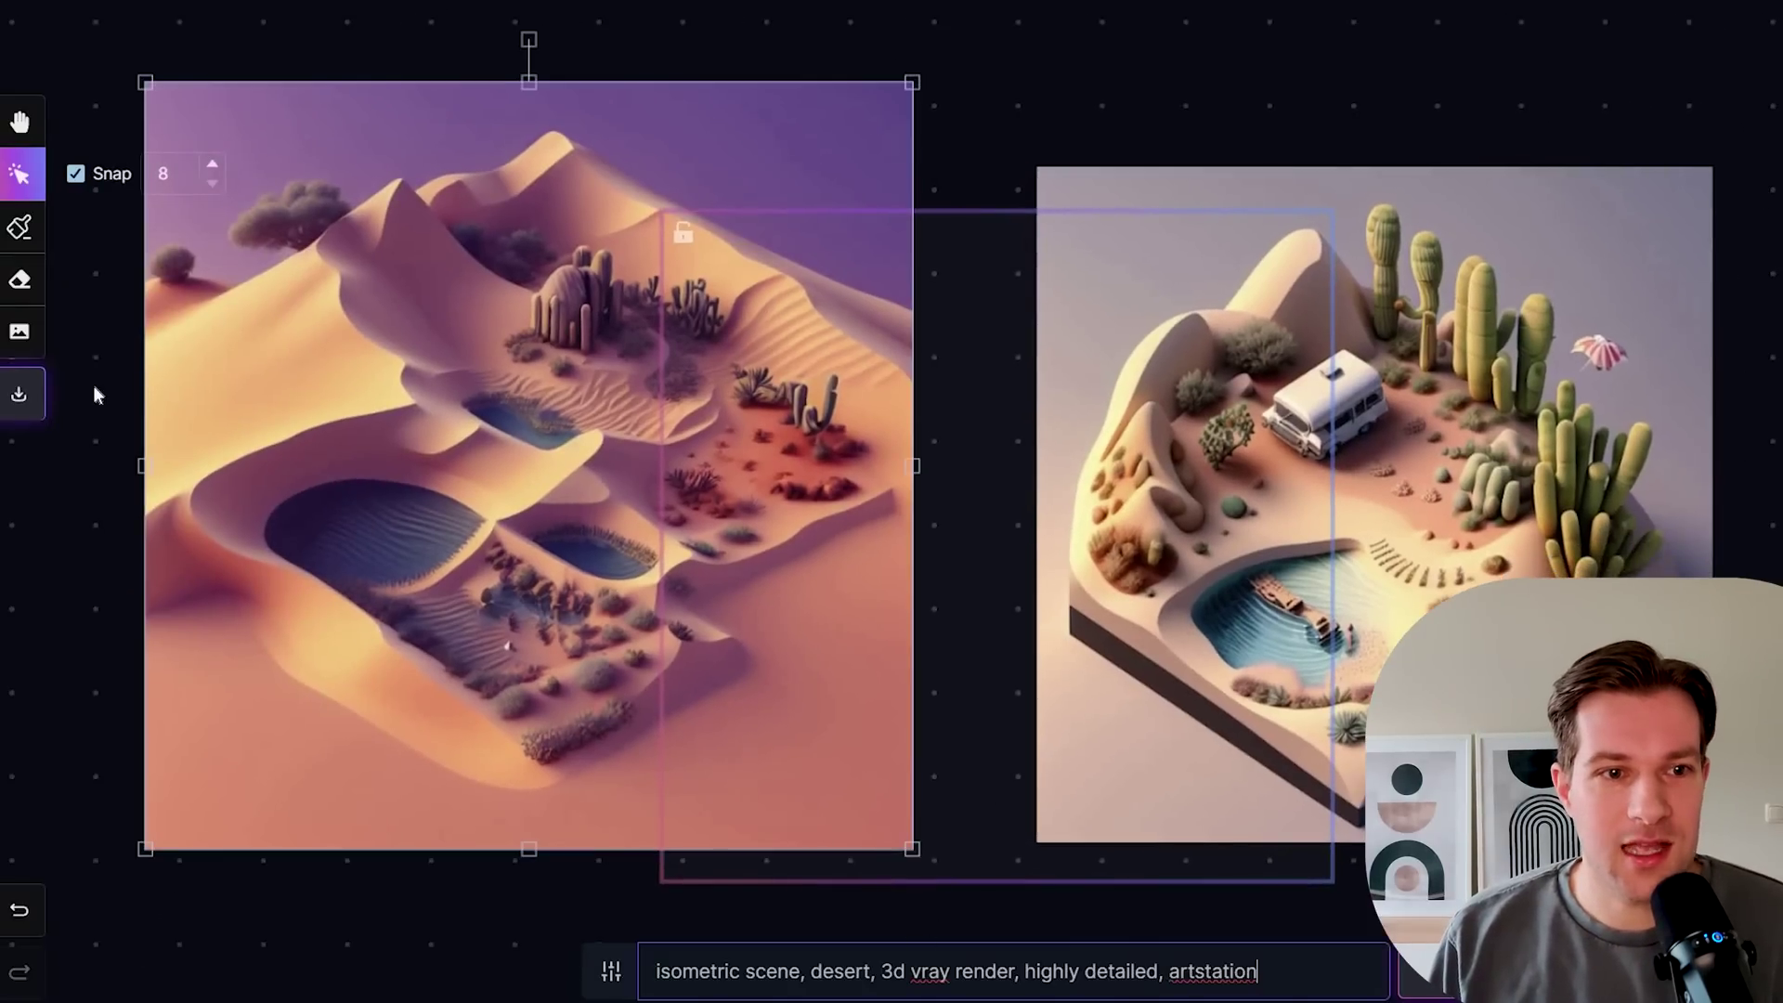
# Step: Erase the purple sky and foreground sand around the dune formation, and the backdrop and base around the camper van scene
pyautogui.click(19, 278)
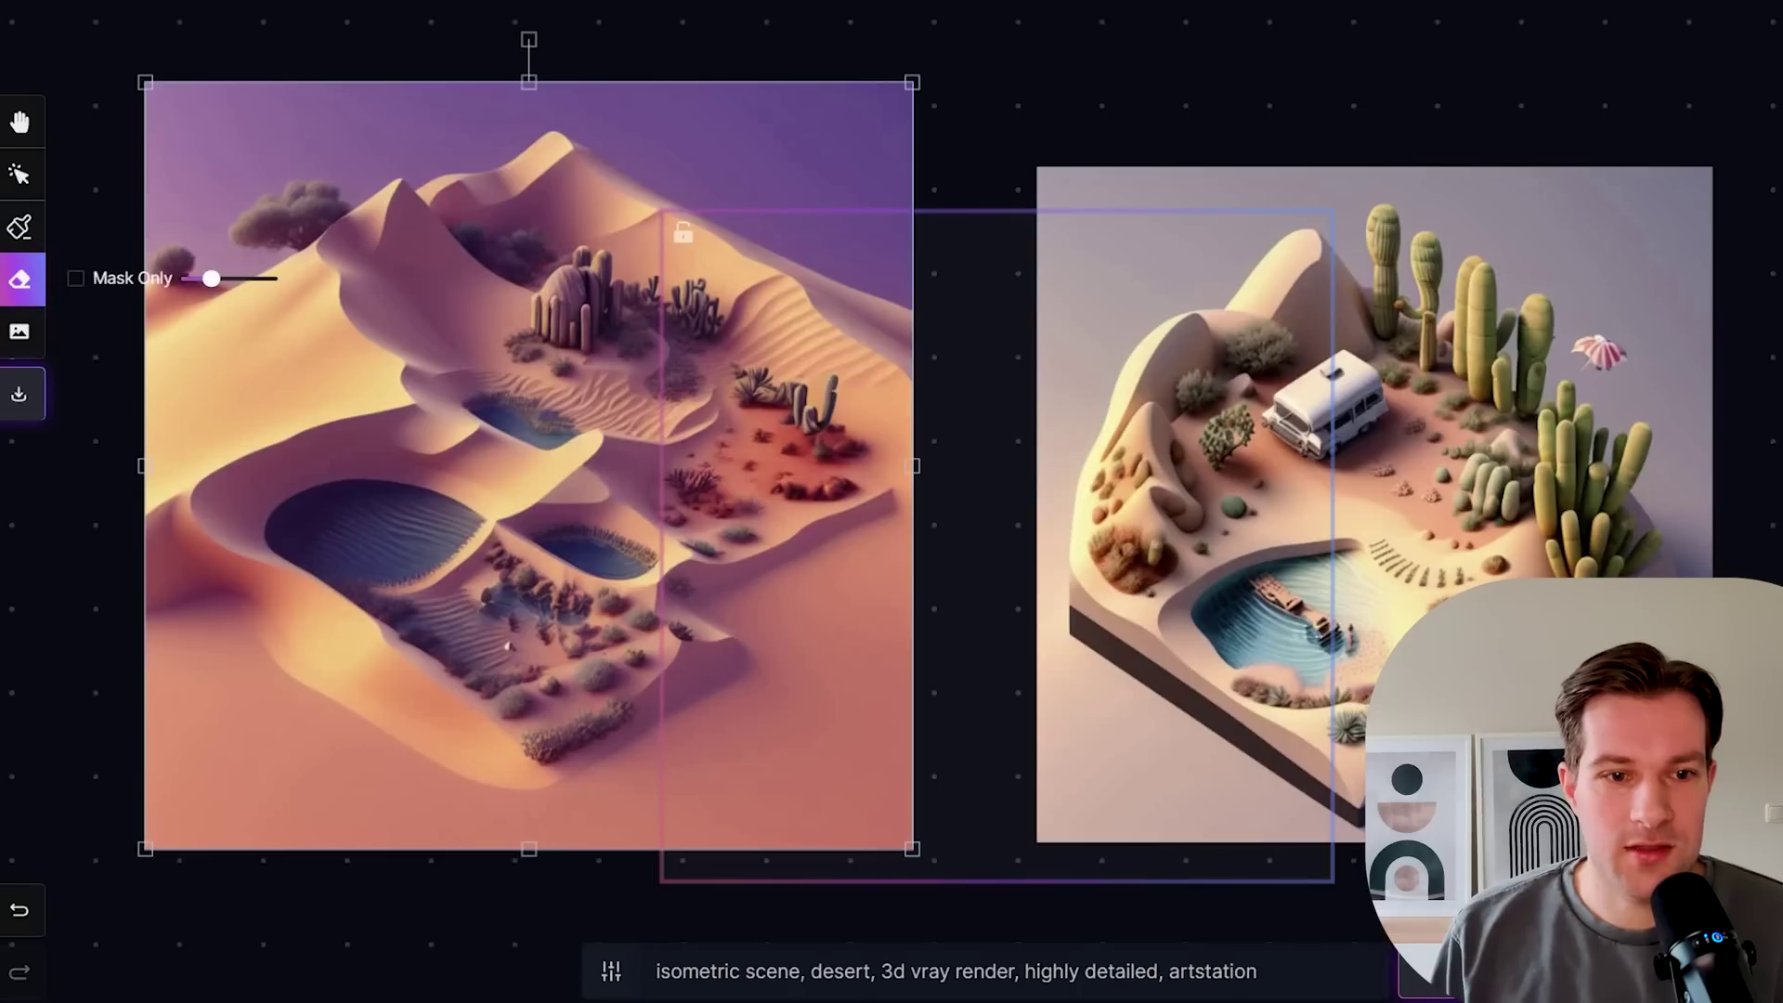
pyautogui.click(118, 642)
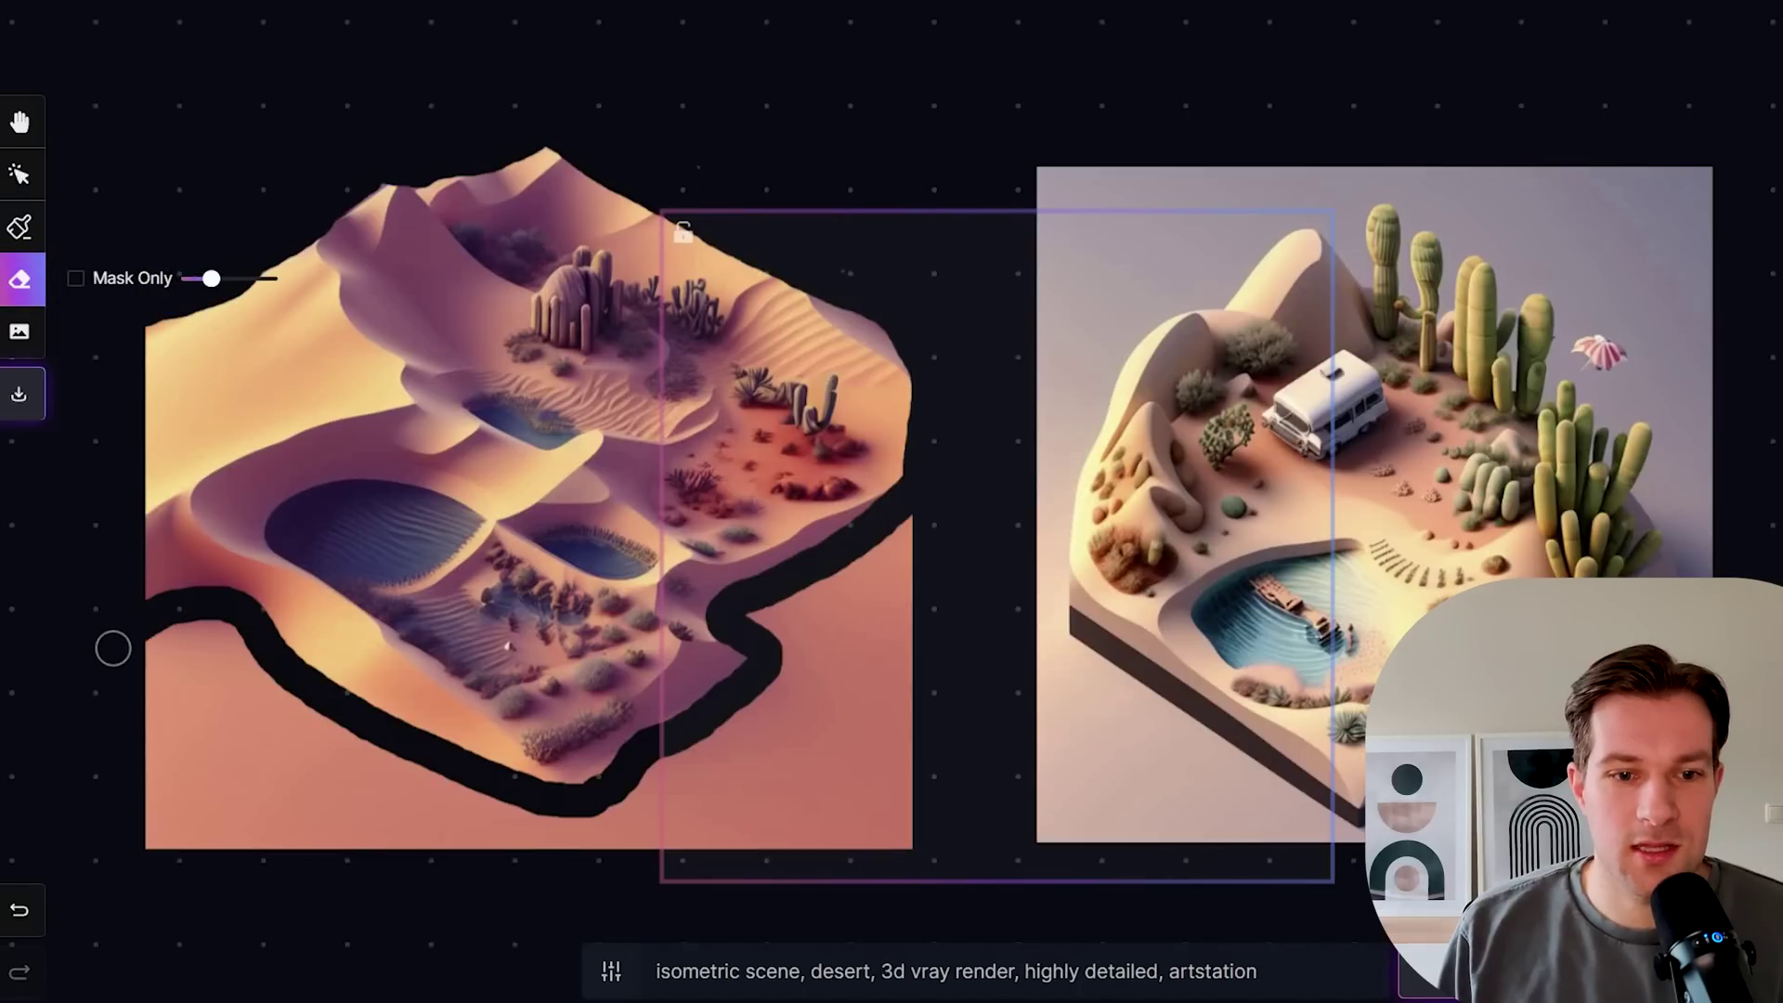
pyautogui.moveTo(112, 649)
pyautogui.mouseDown()
pyautogui.moveTo(187, 633)
pyautogui.moveTo(254, 658)
pyautogui.moveTo(362, 746)
pyautogui.moveTo(558, 791)
pyautogui.moveTo(700, 814)
pyautogui.moveTo(931, 791)
pyautogui.moveTo(743, 755)
pyautogui.moveTo(829, 696)
pyautogui.moveTo(834, 620)
pyautogui.moveTo(944, 510)
pyautogui.moveTo(908, 515)
pyautogui.moveTo(923, 842)
pyautogui.moveTo(906, 852)
pyautogui.moveTo(903, 655)
pyautogui.mouseUp()
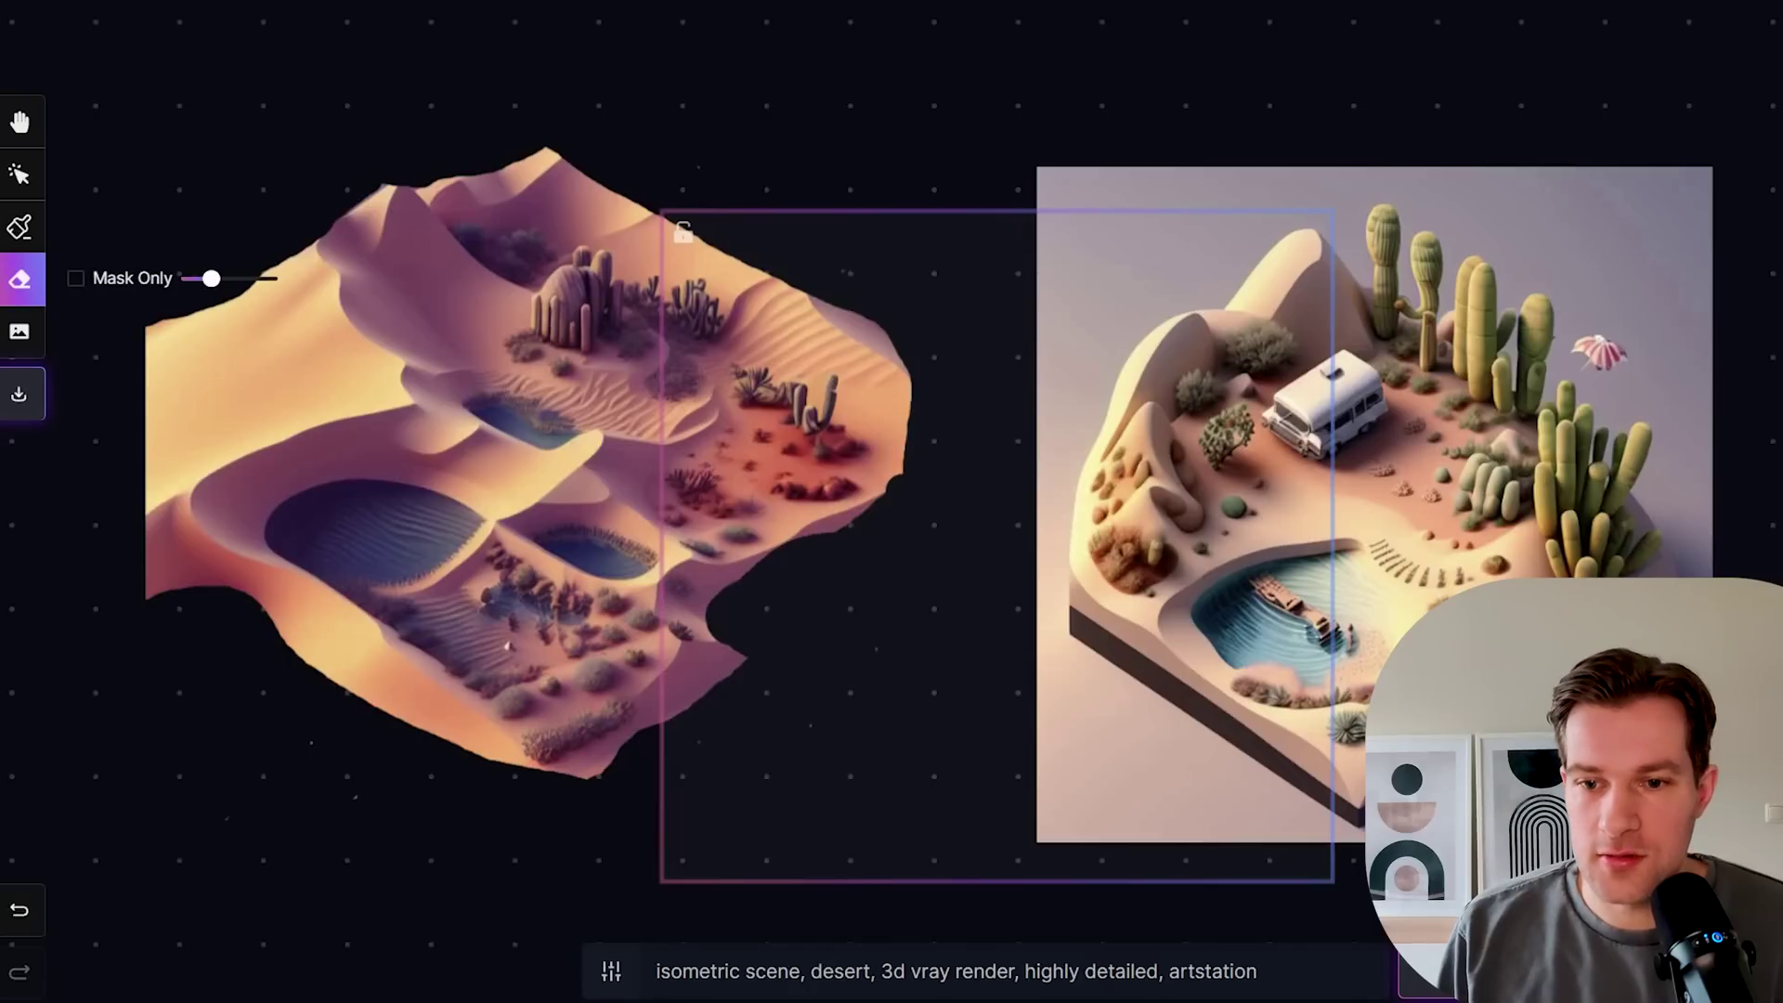
pyautogui.moveTo(212, 278); pyautogui.dragTo(277, 279)
pyautogui.moveTo(1074, 856)
pyautogui.mouseDown()
pyautogui.moveTo(1176, 839)
pyautogui.moveTo(1309, 843)
pyautogui.mouseUp()
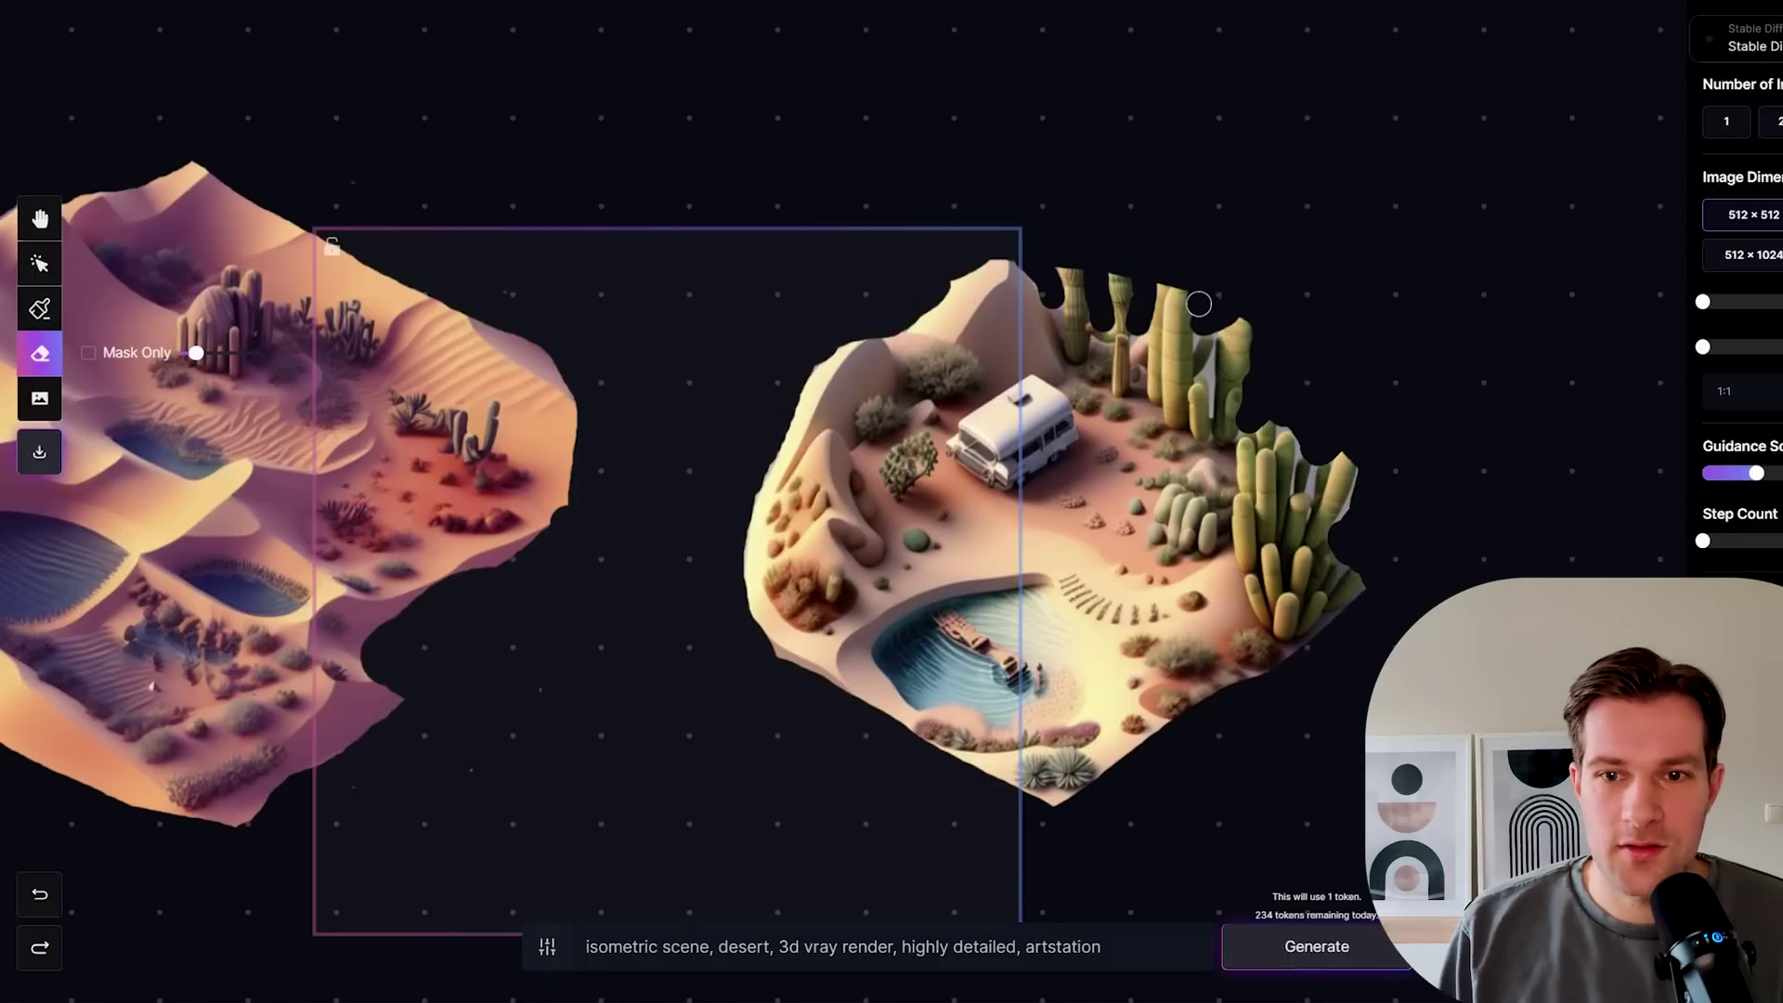
# Step: Scale down the purple dune image and move the two desert images closer together within the generation frame
pyautogui.scroll(-3, 1088, 478)
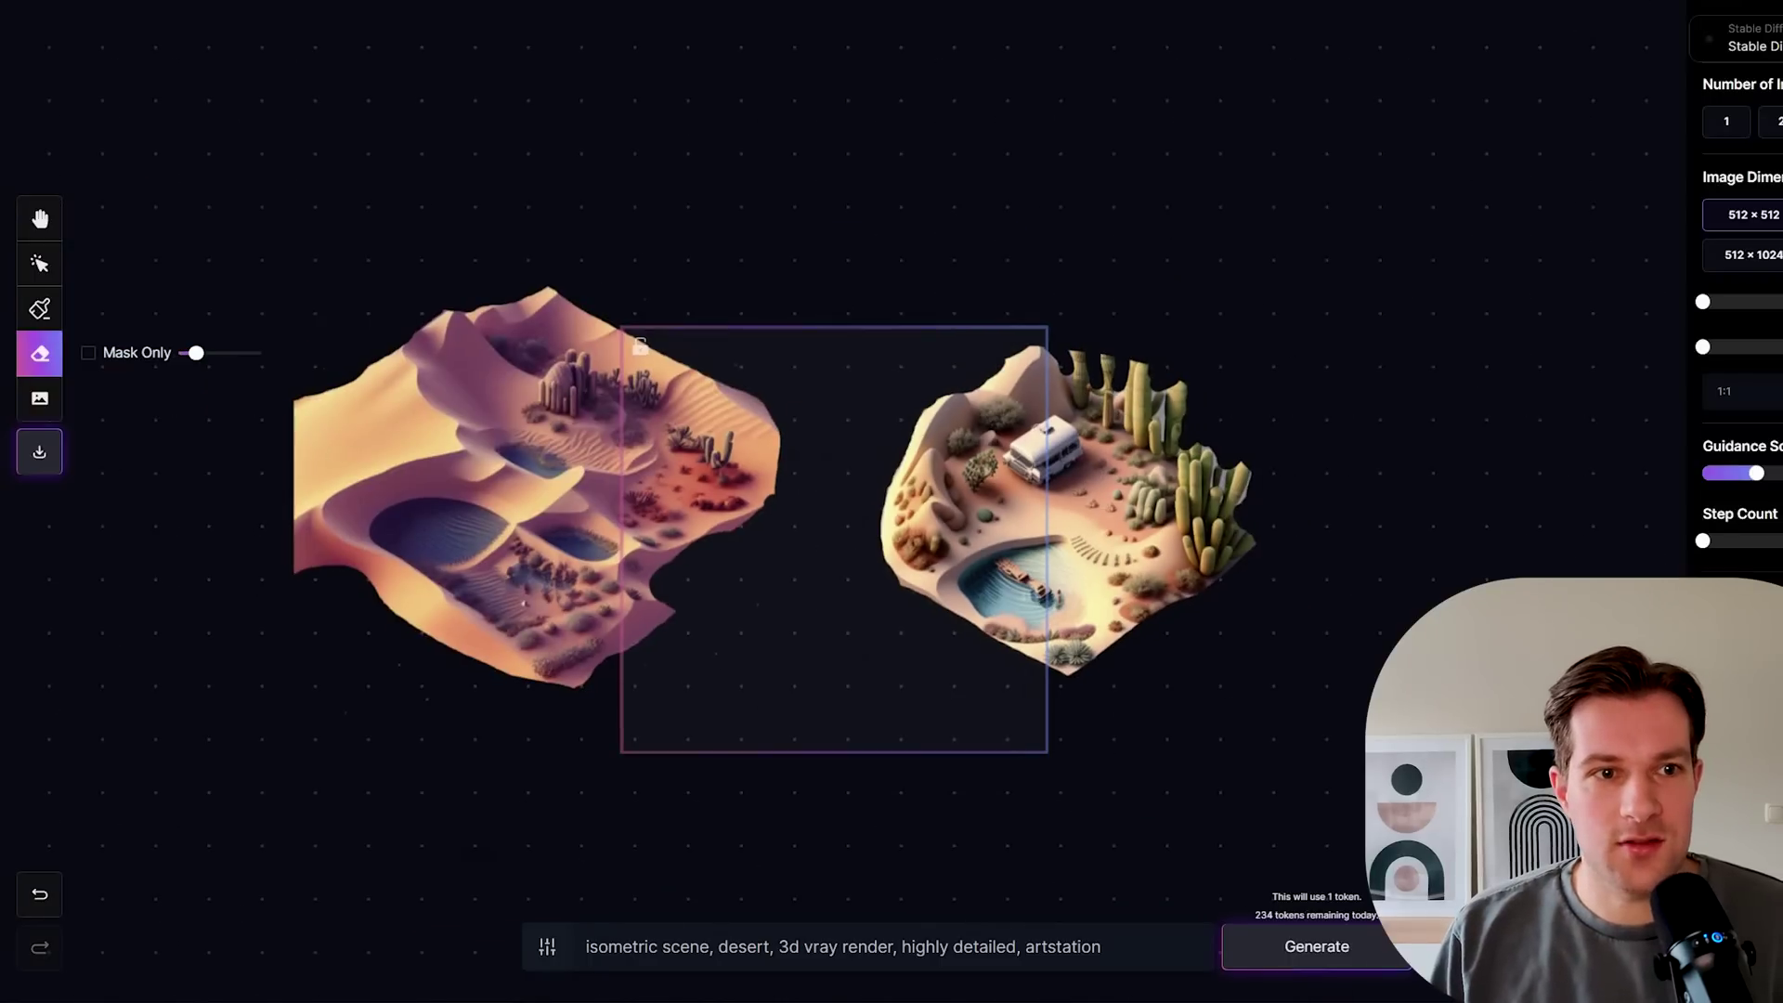
pyautogui.click(39, 218)
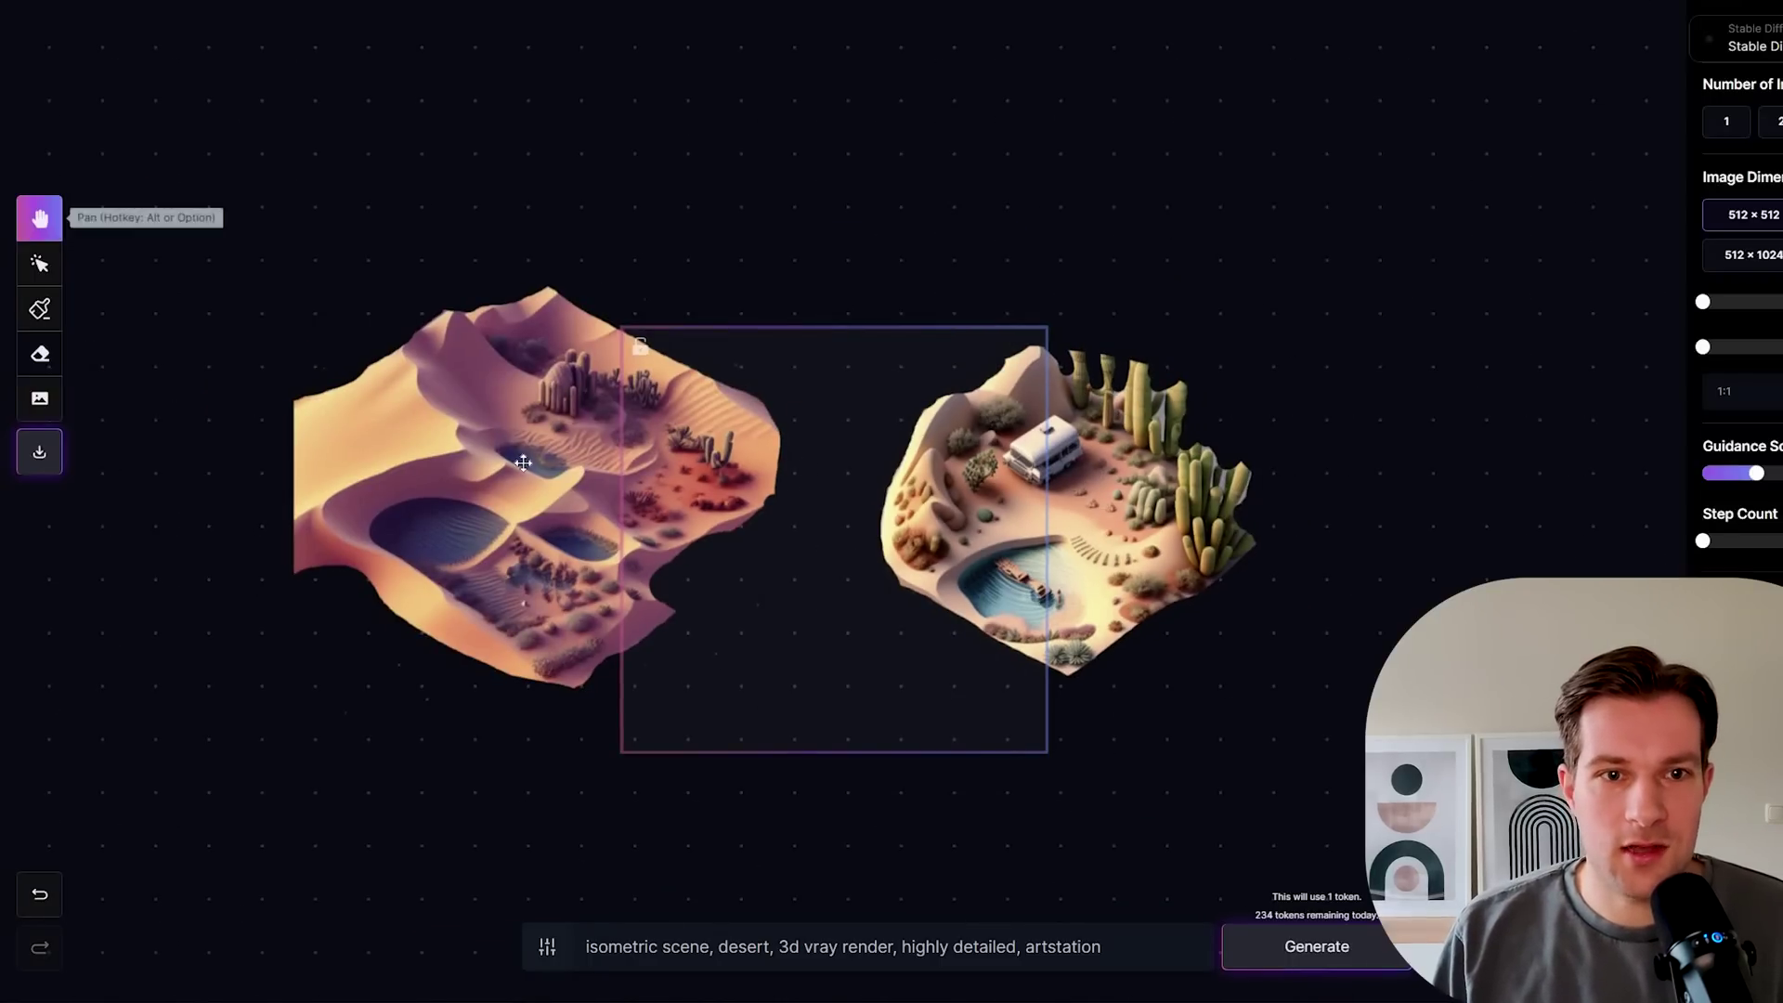
pyautogui.click(39, 264)
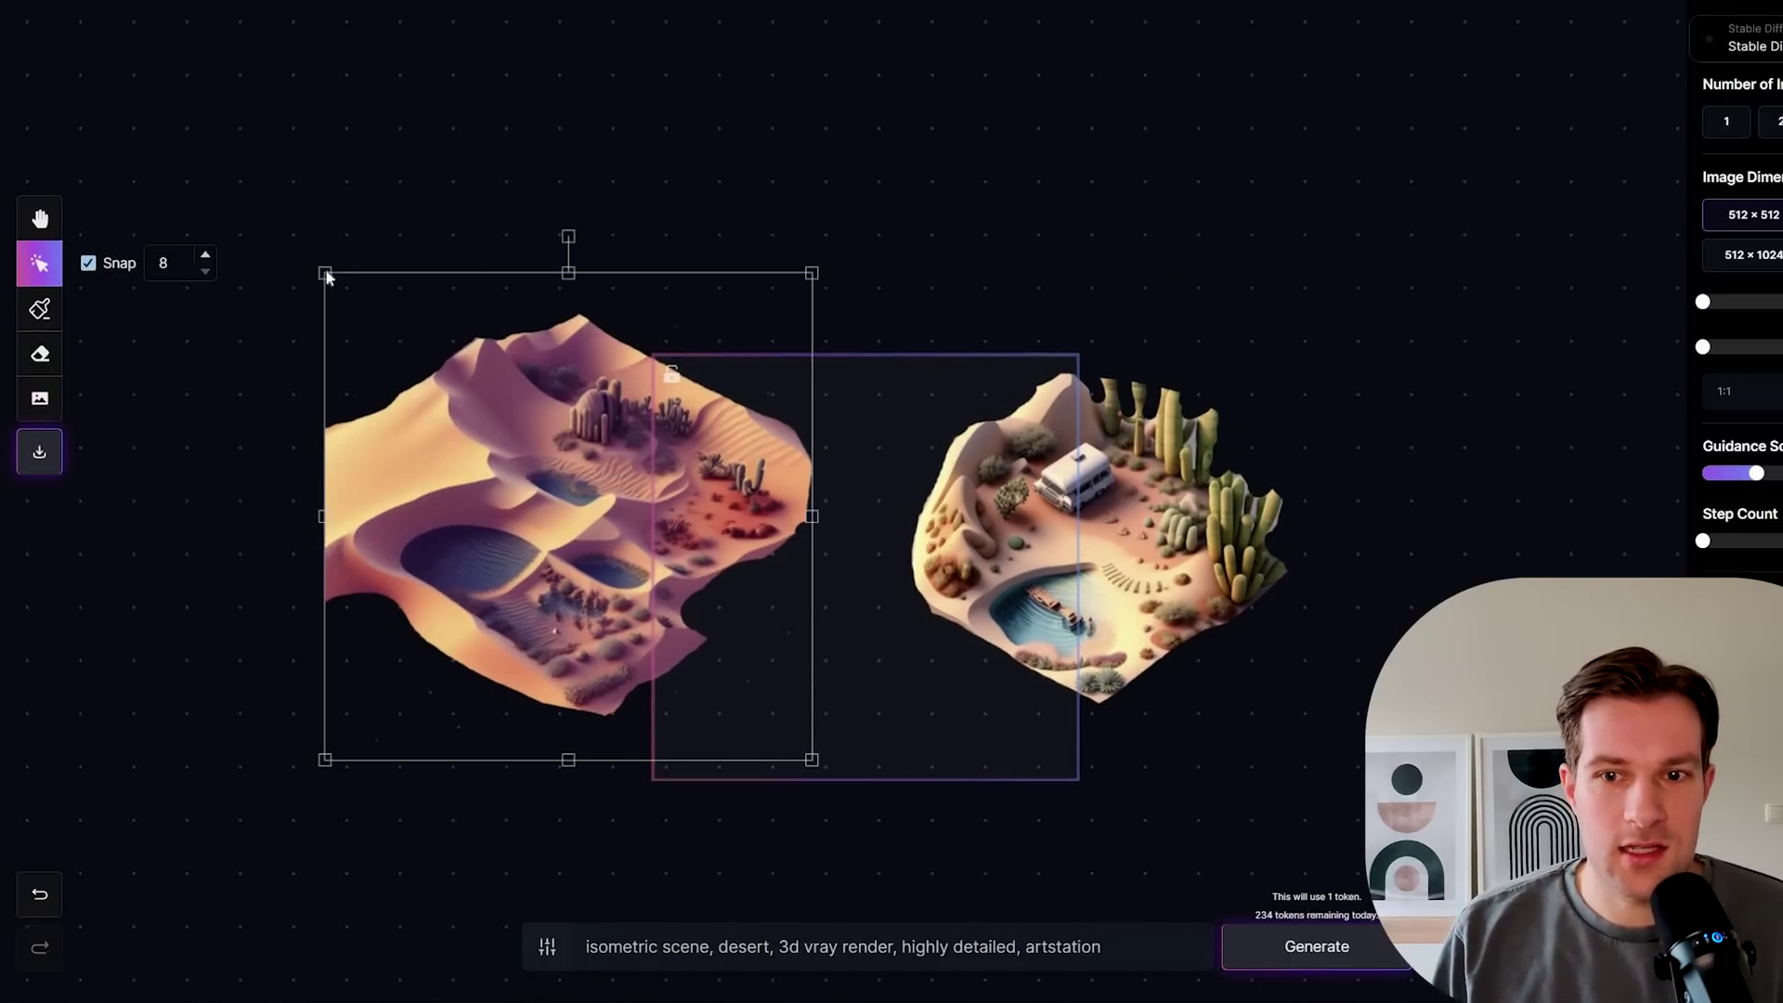
pyautogui.moveTo(328, 272); pyautogui.dragTo(406, 350)
pyautogui.moveTo(516, 534); pyautogui.dragTo(577, 548)
pyautogui.moveTo(890, 596); pyautogui.dragTo(823, 591)
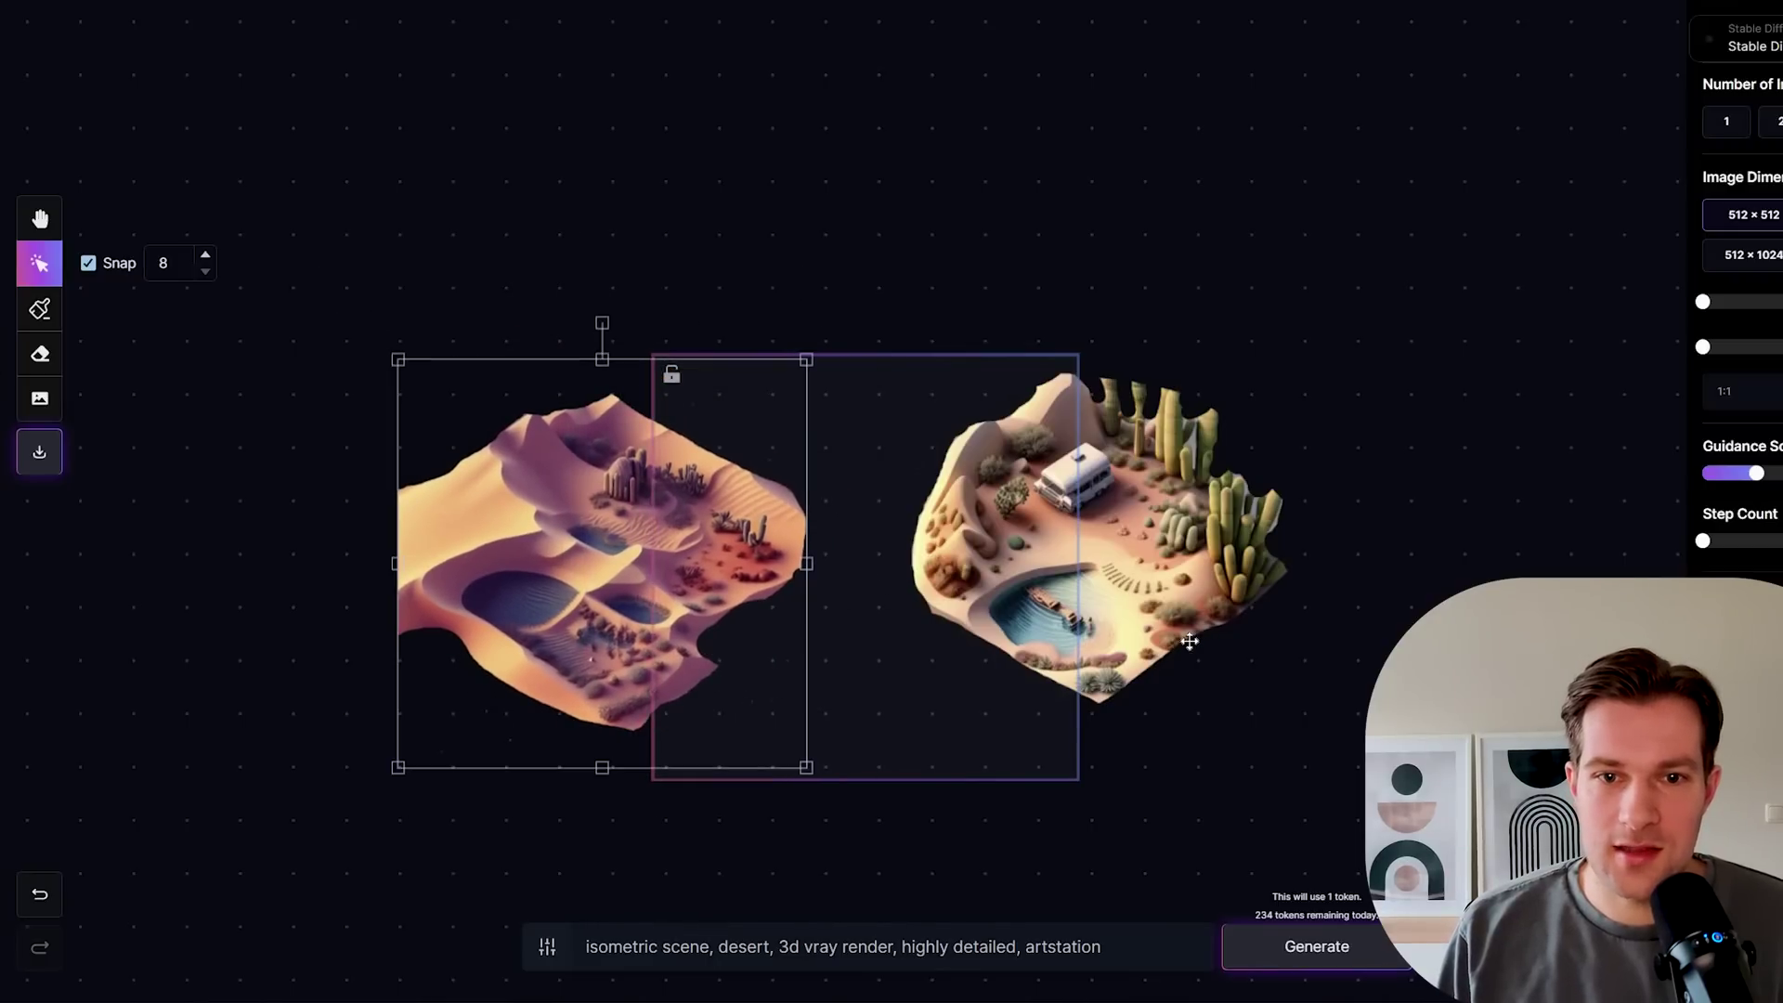
pyautogui.moveTo(1186, 641); pyautogui.dragTo(1161, 674)
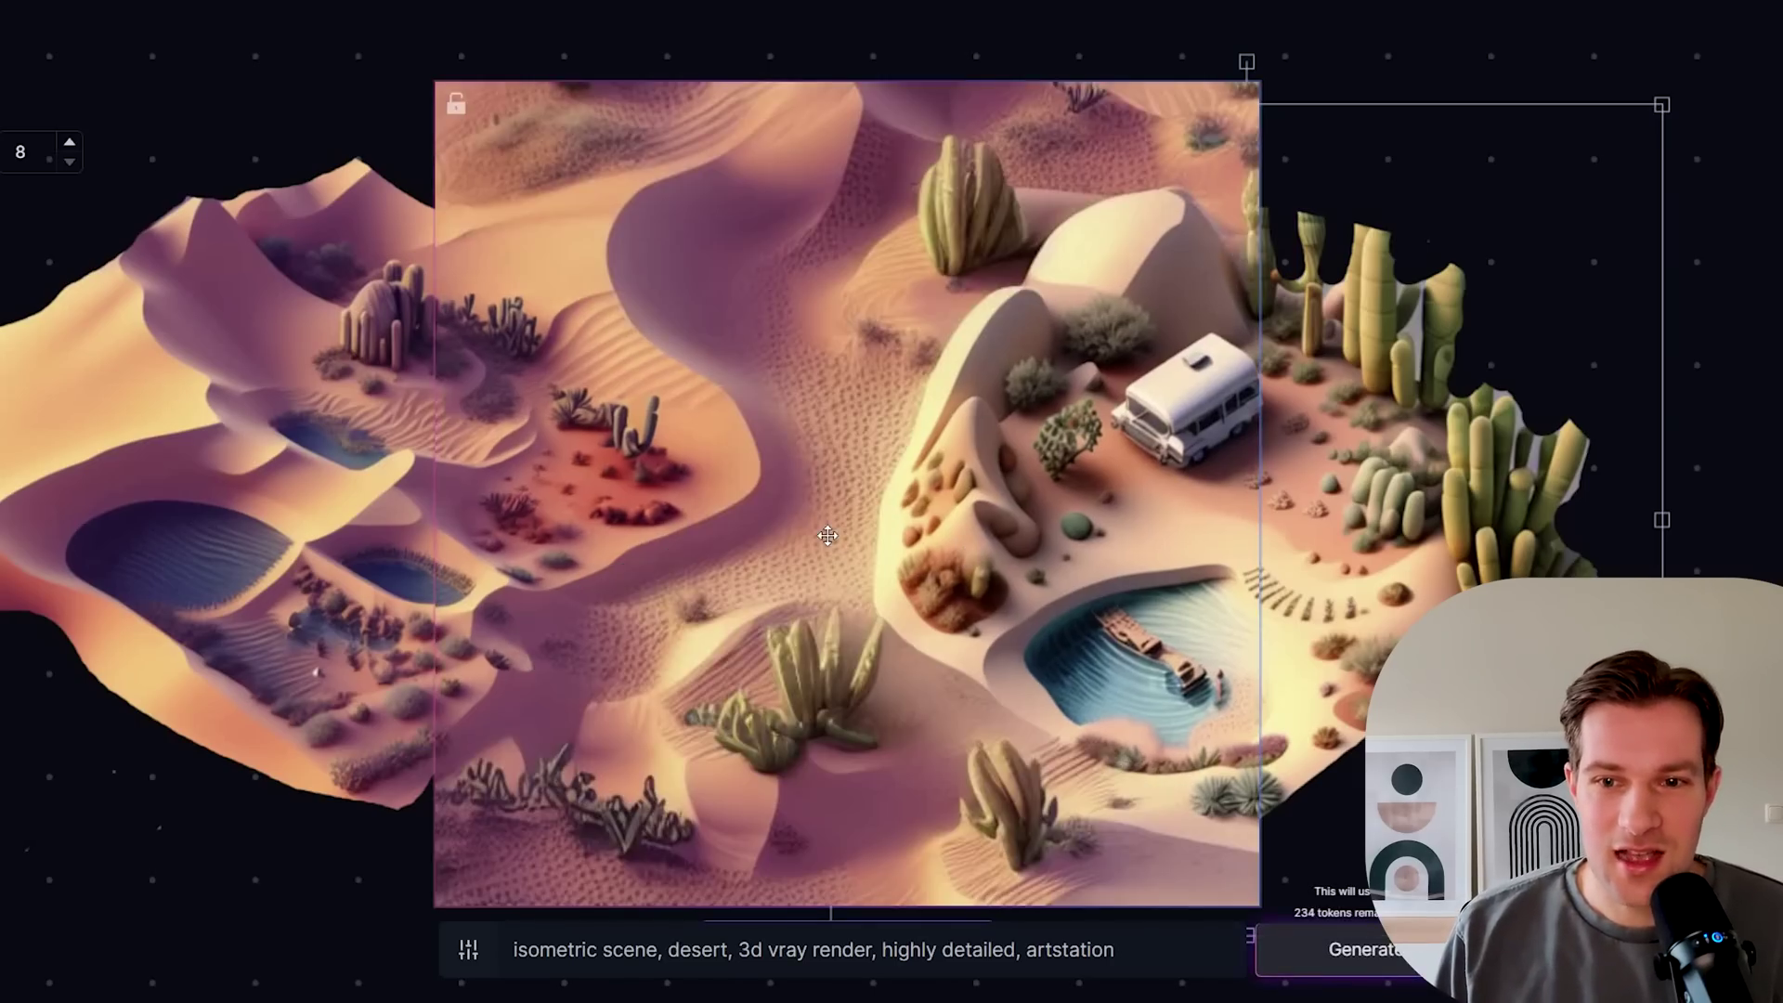
# Step: Compare the generated variants that bridge the gap between the two desert images and accept the fourth one
pyautogui.scroll(-3, 845, 660)
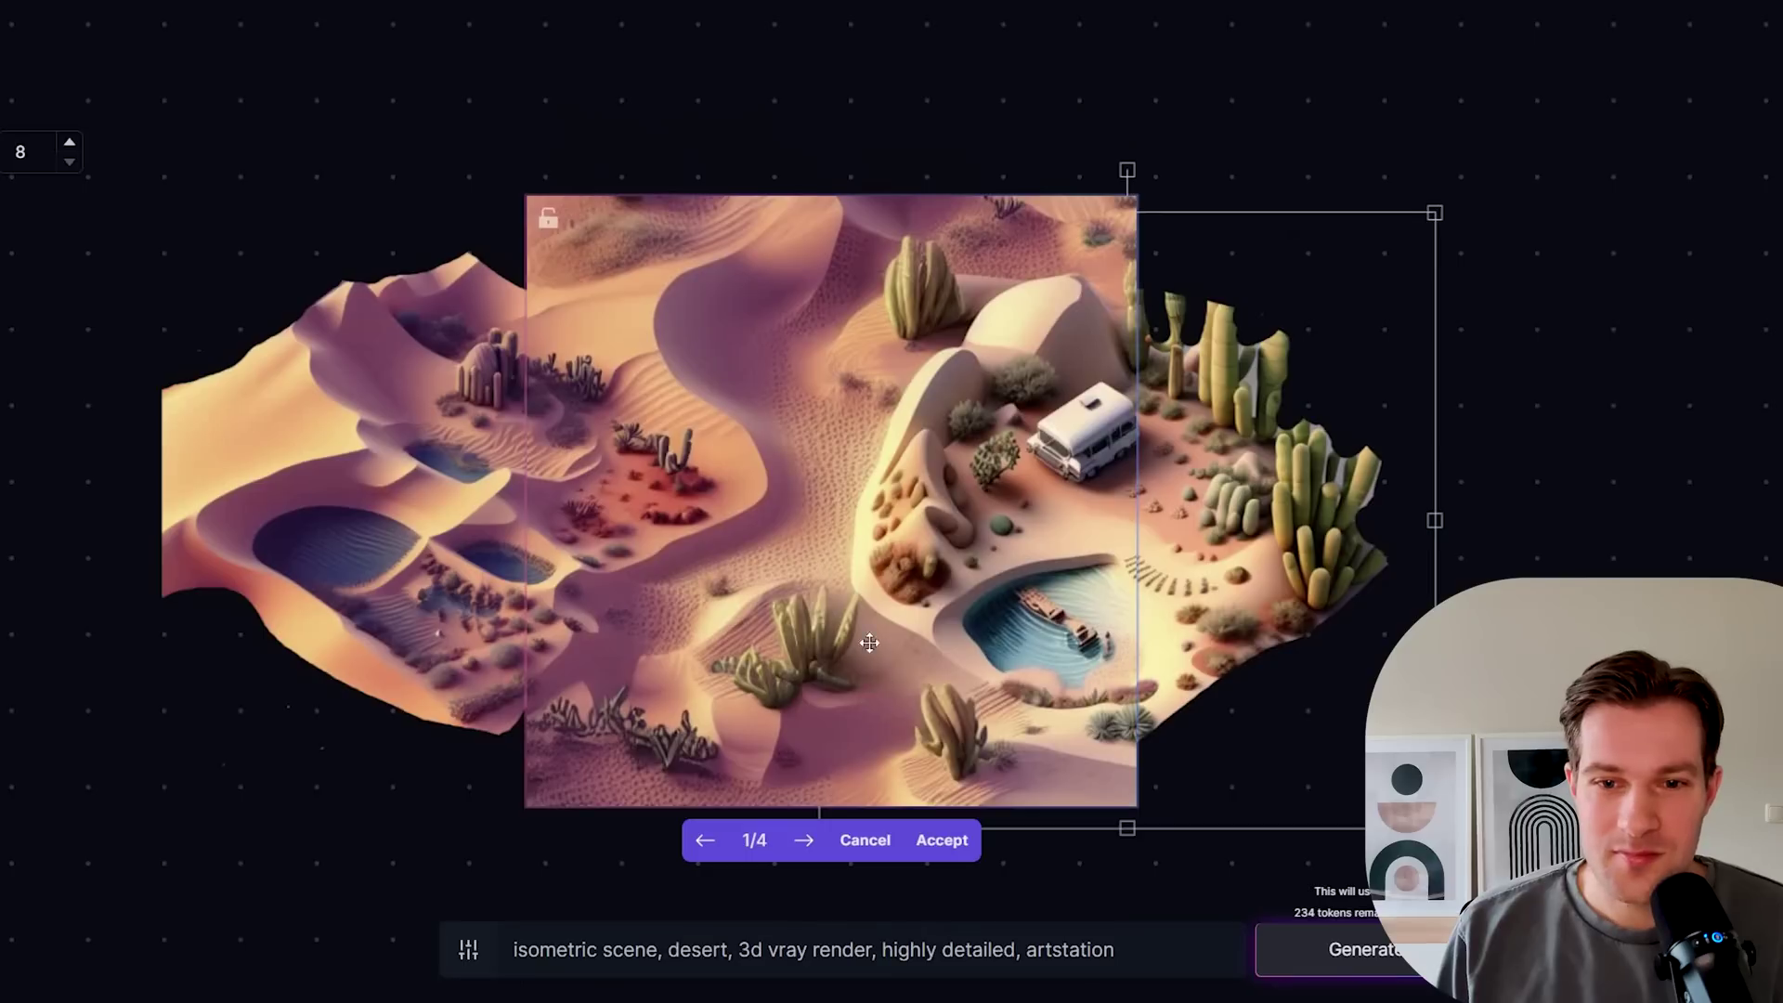
pyautogui.click(805, 842)
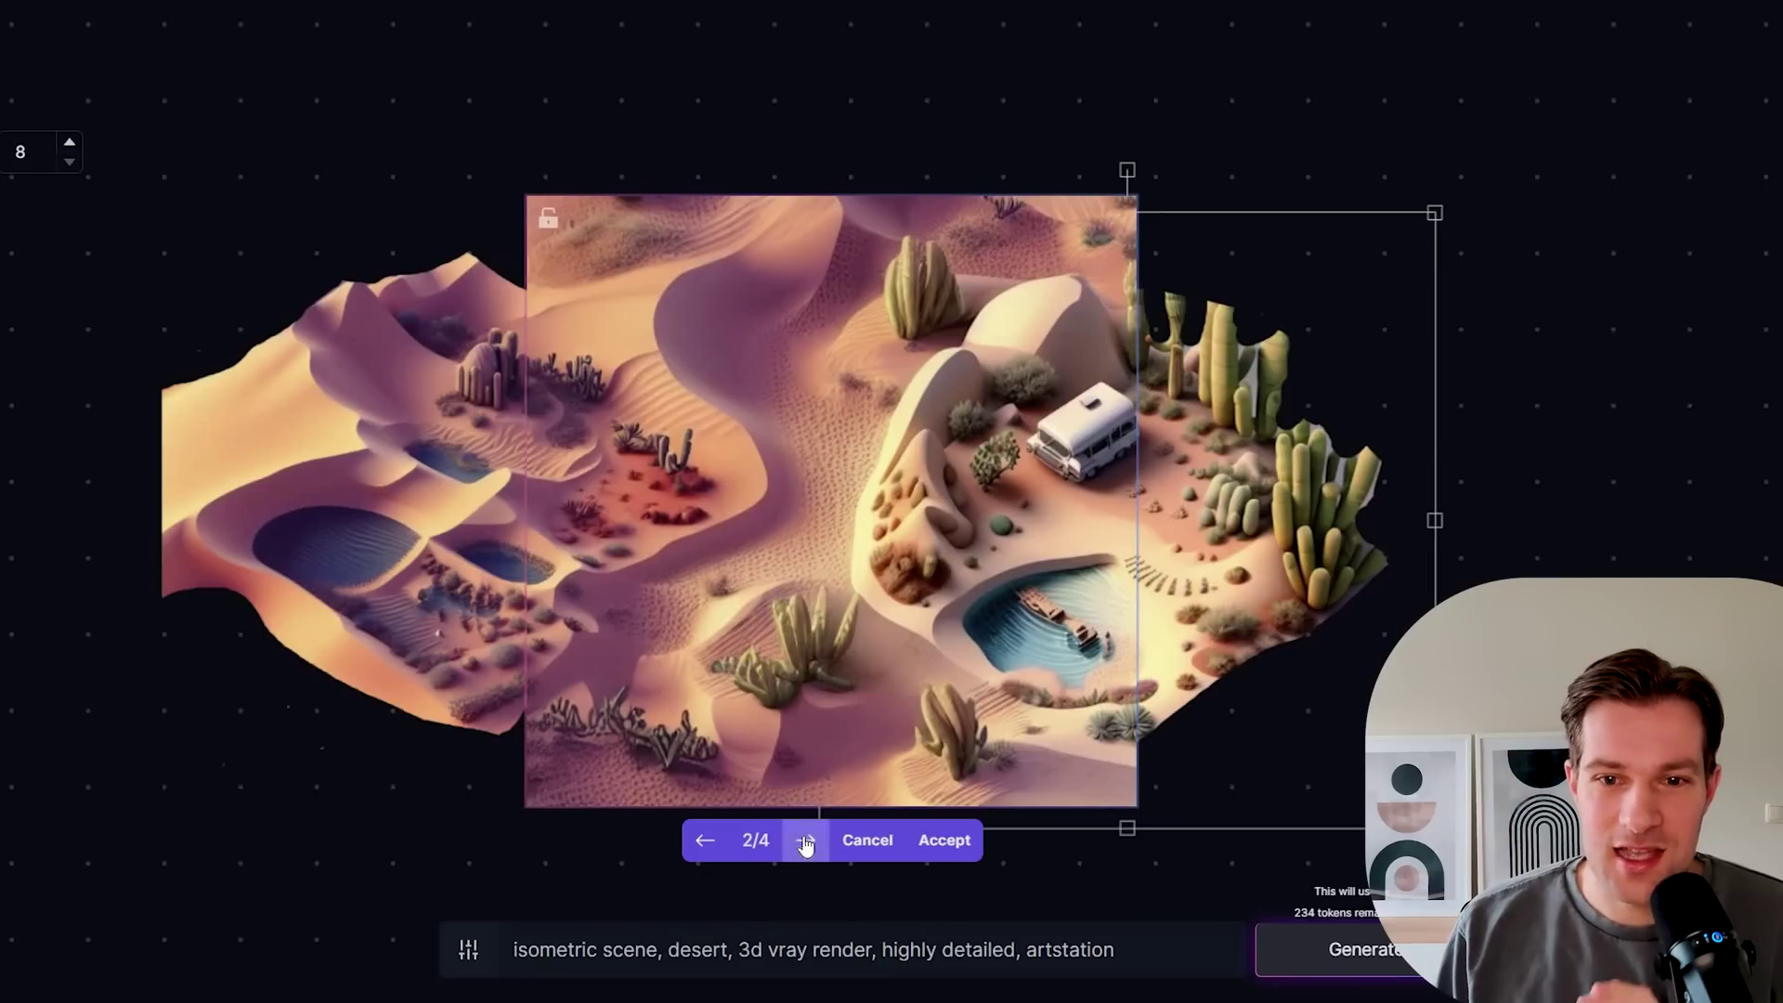
pyautogui.click(804, 842)
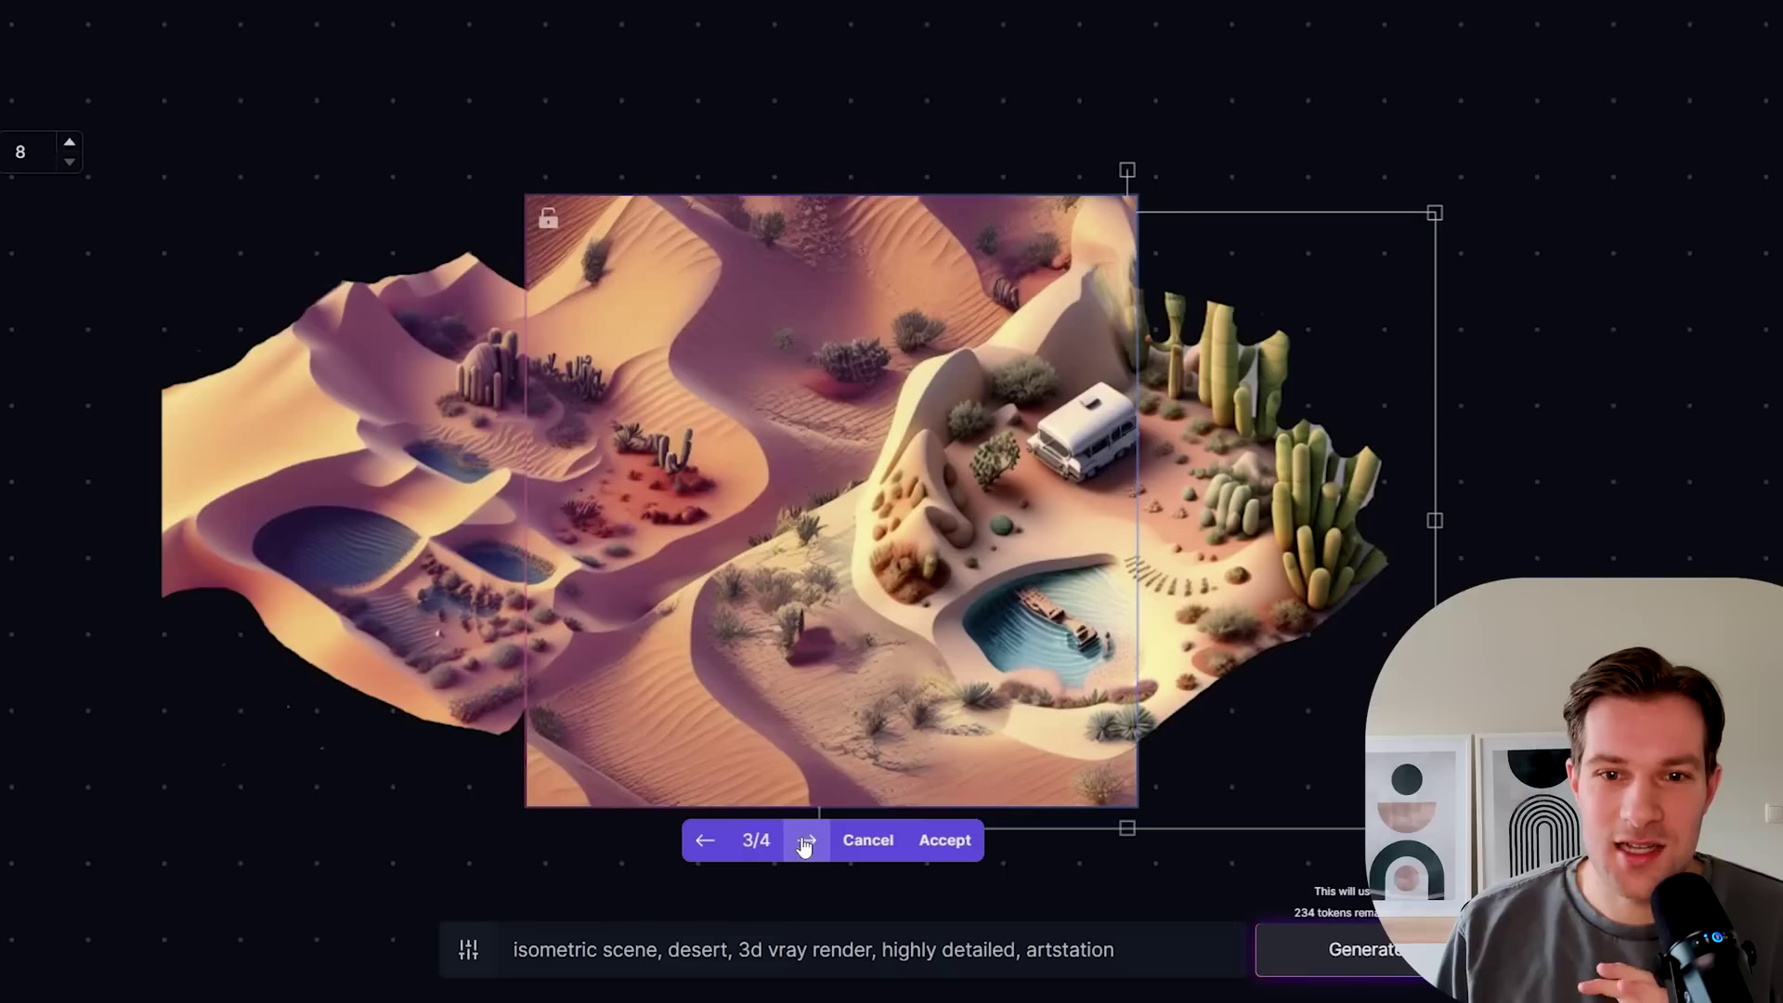
pyautogui.click(790, 847)
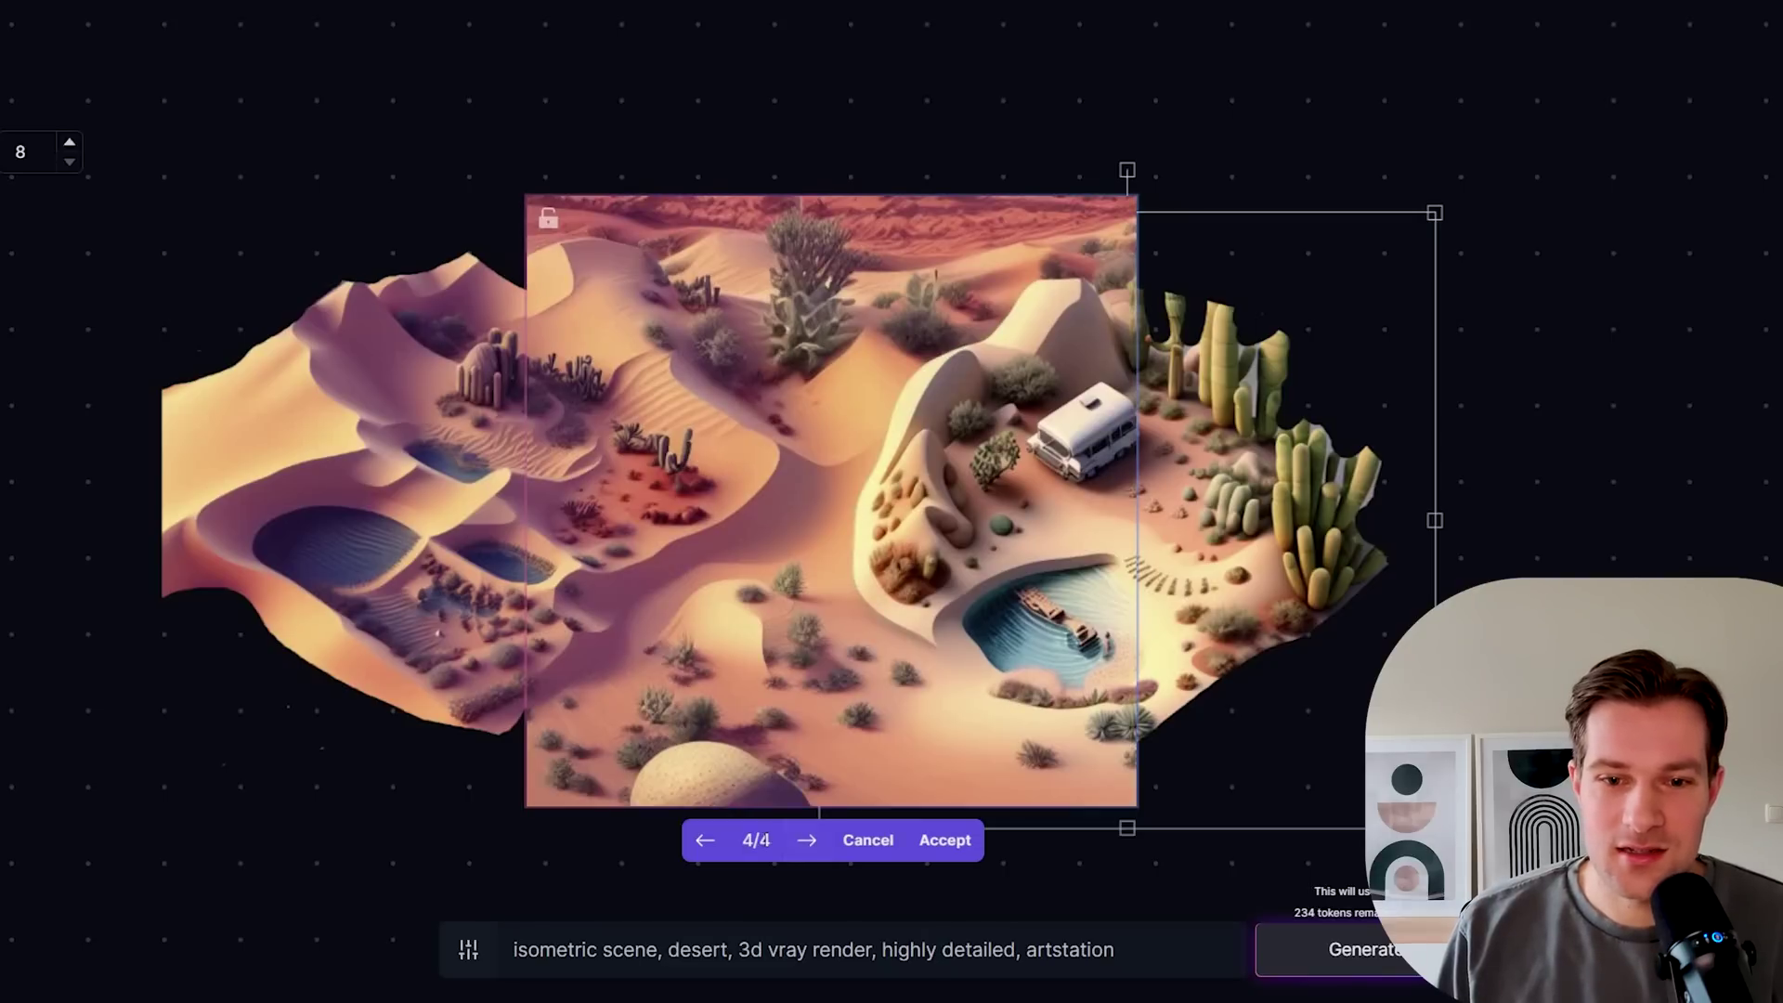
pyautogui.click(705, 842)
pyautogui.click(705, 843)
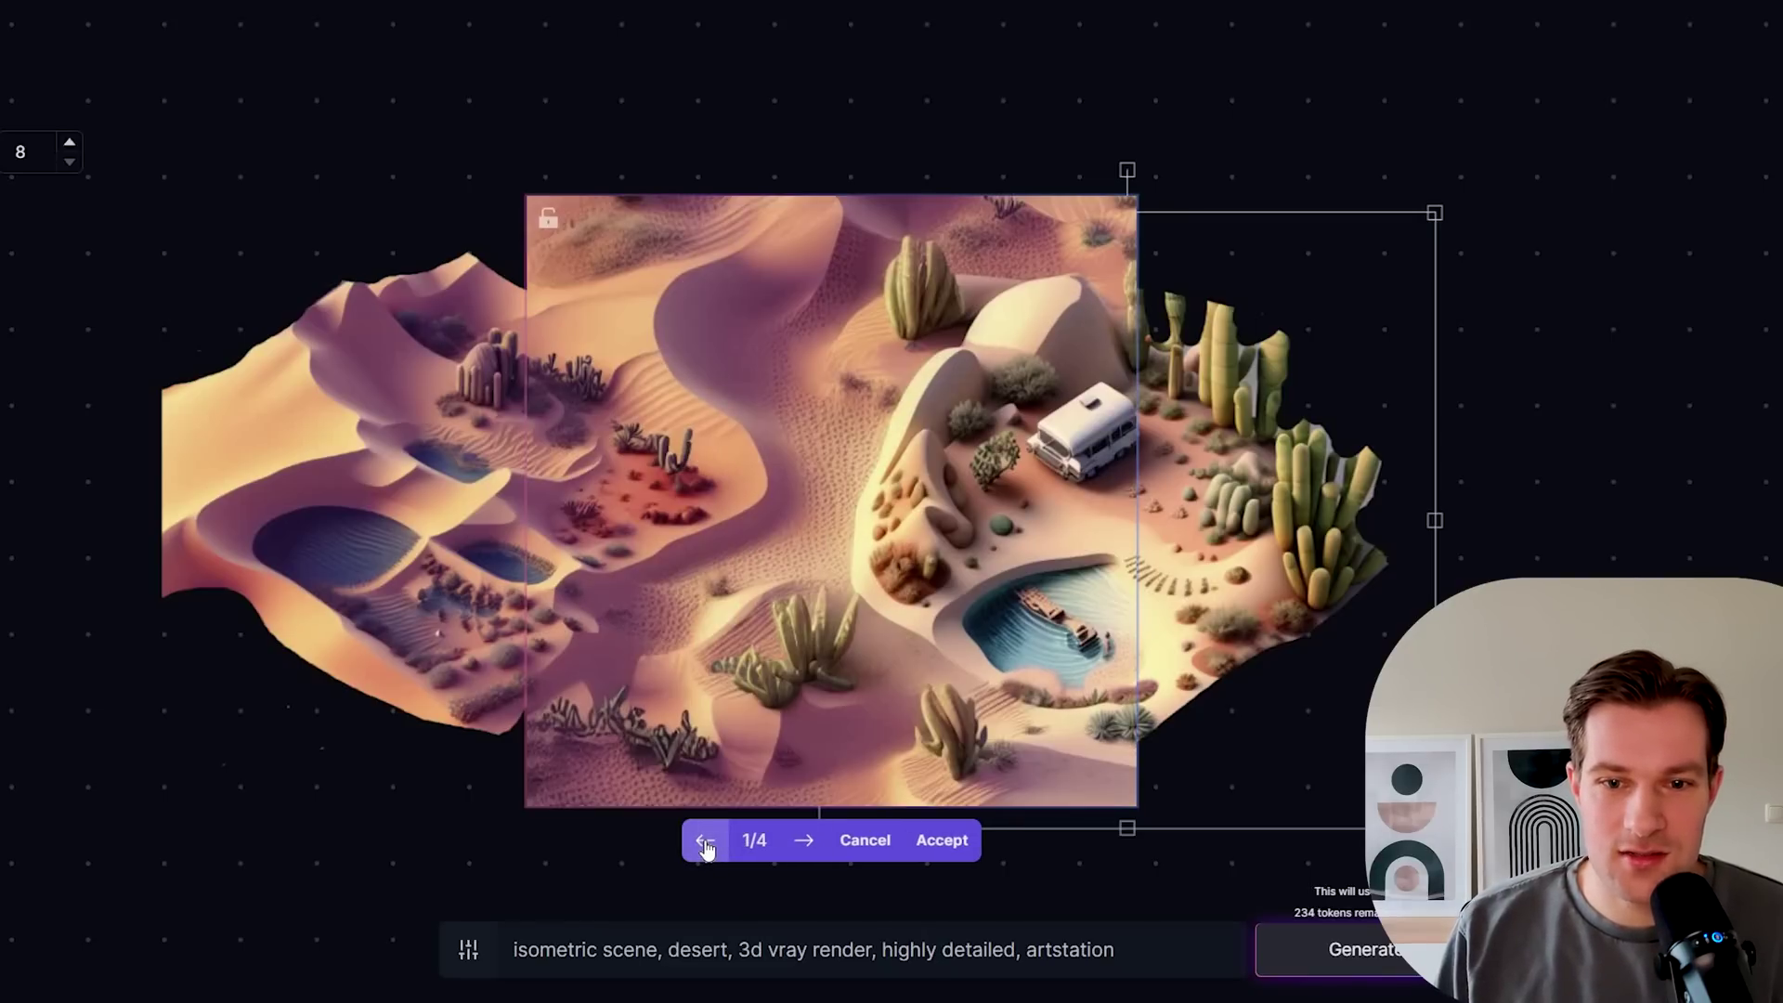
pyautogui.click(804, 842)
pyautogui.click(805, 843)
pyautogui.click(805, 843)
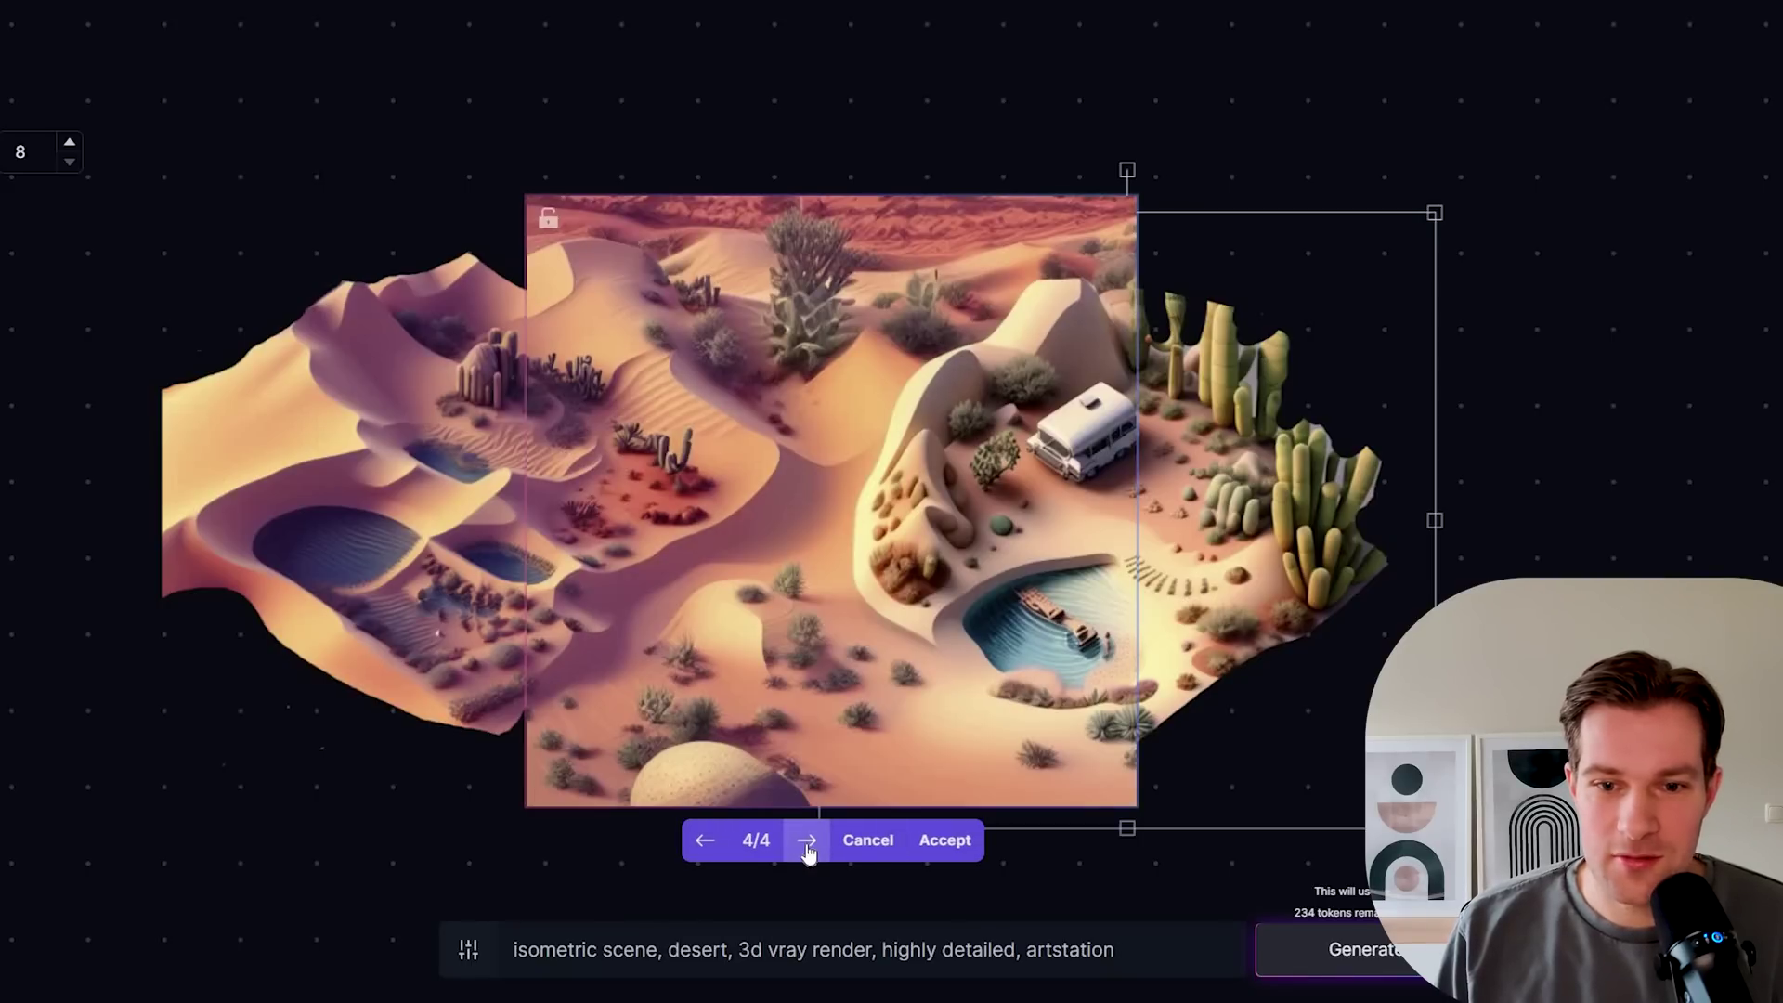
pyautogui.click(960, 853)
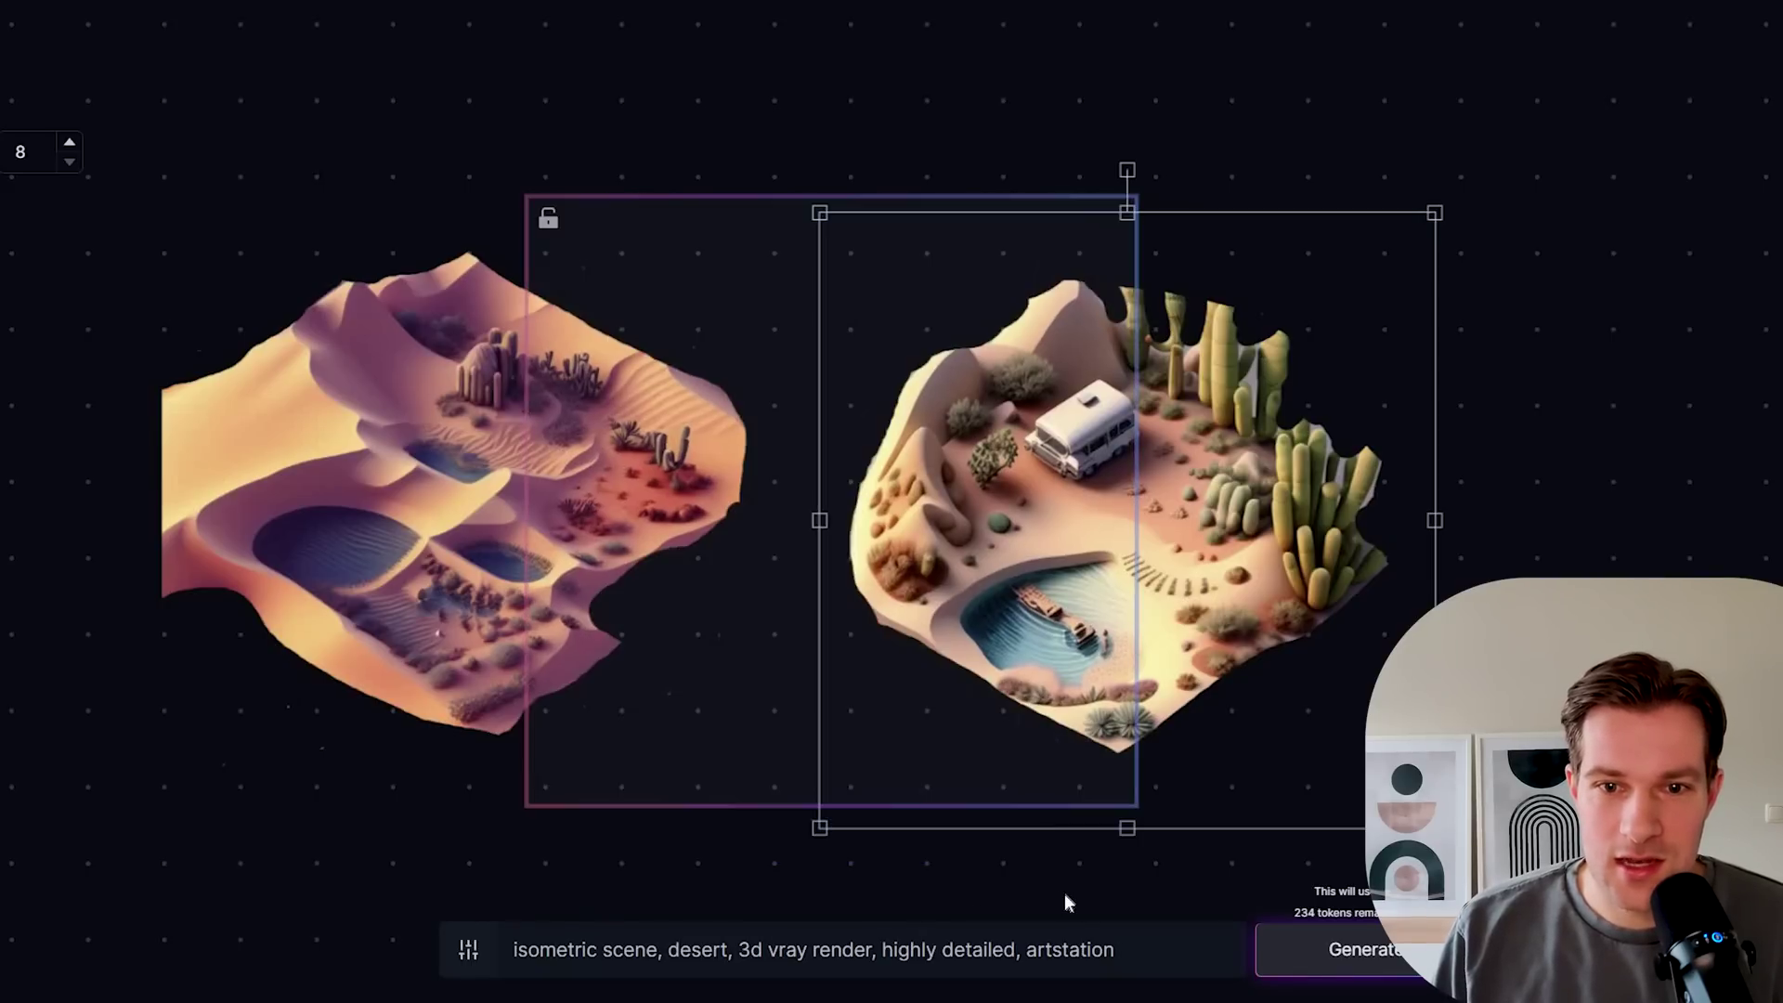
# Step: Position the generation frame over the dune image up to the scene's left edge and generate the missing surroundings
pyautogui.scroll(-4, 837, 423)
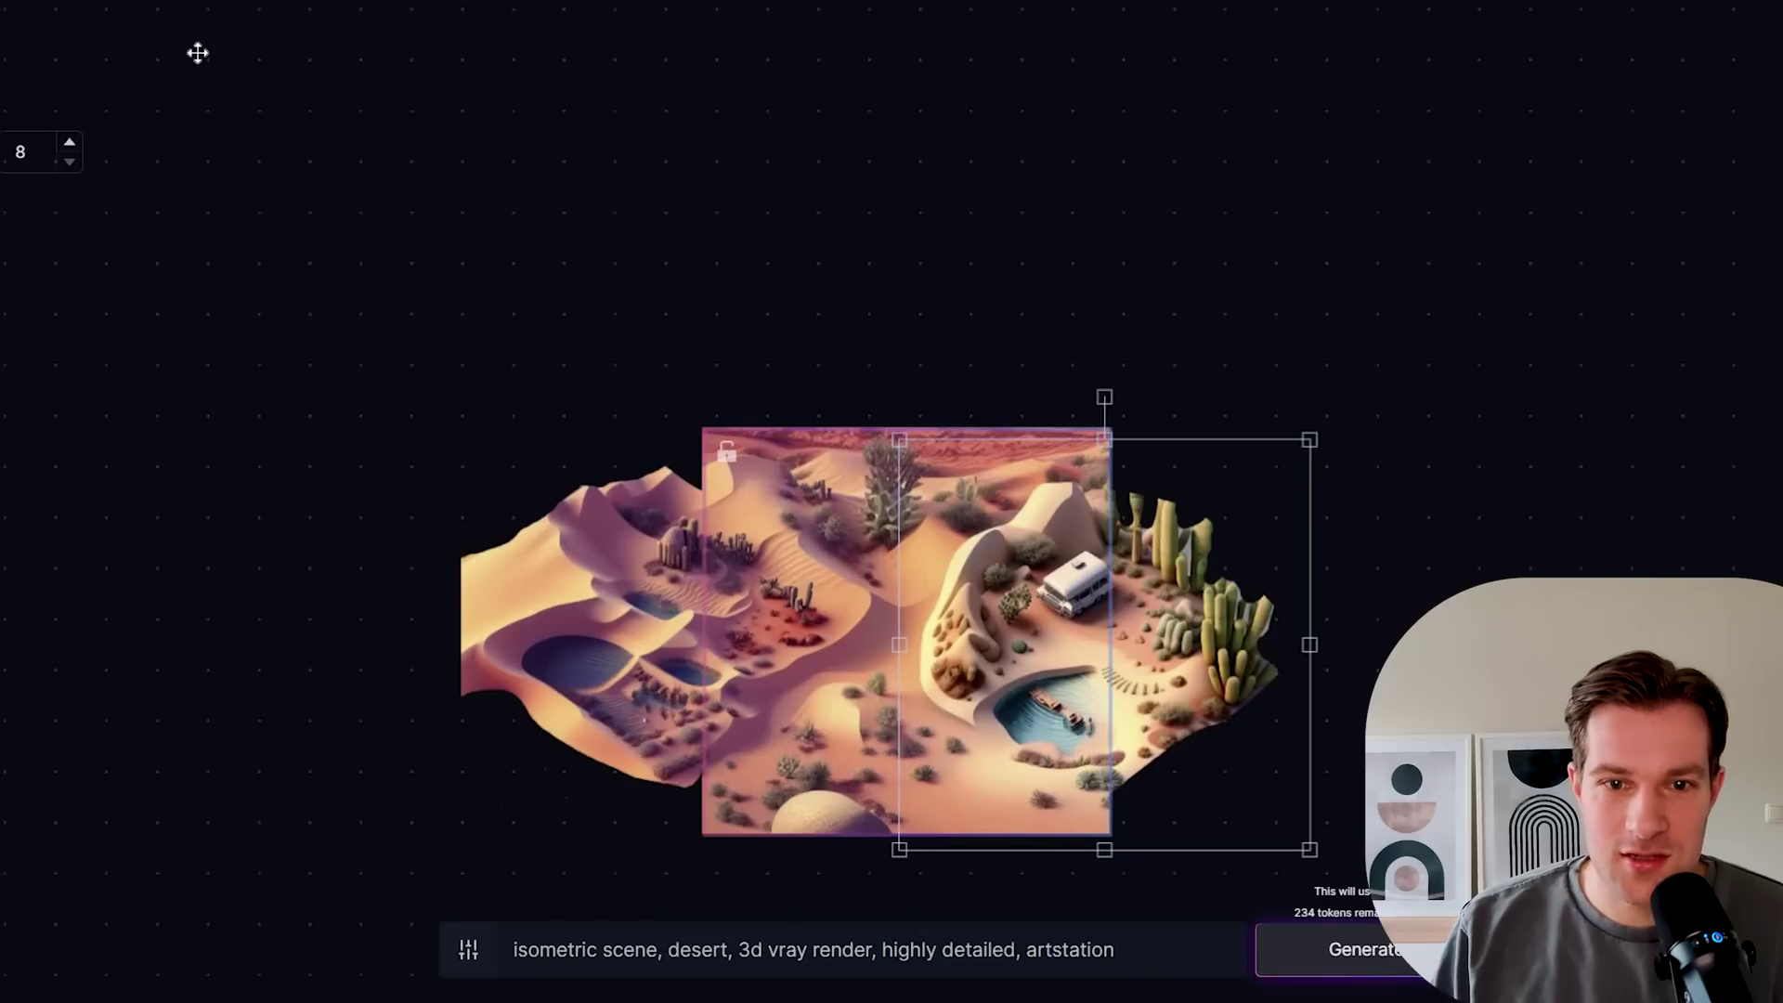
pyautogui.moveTo(198, 53); pyautogui.dragTo(594, 429)
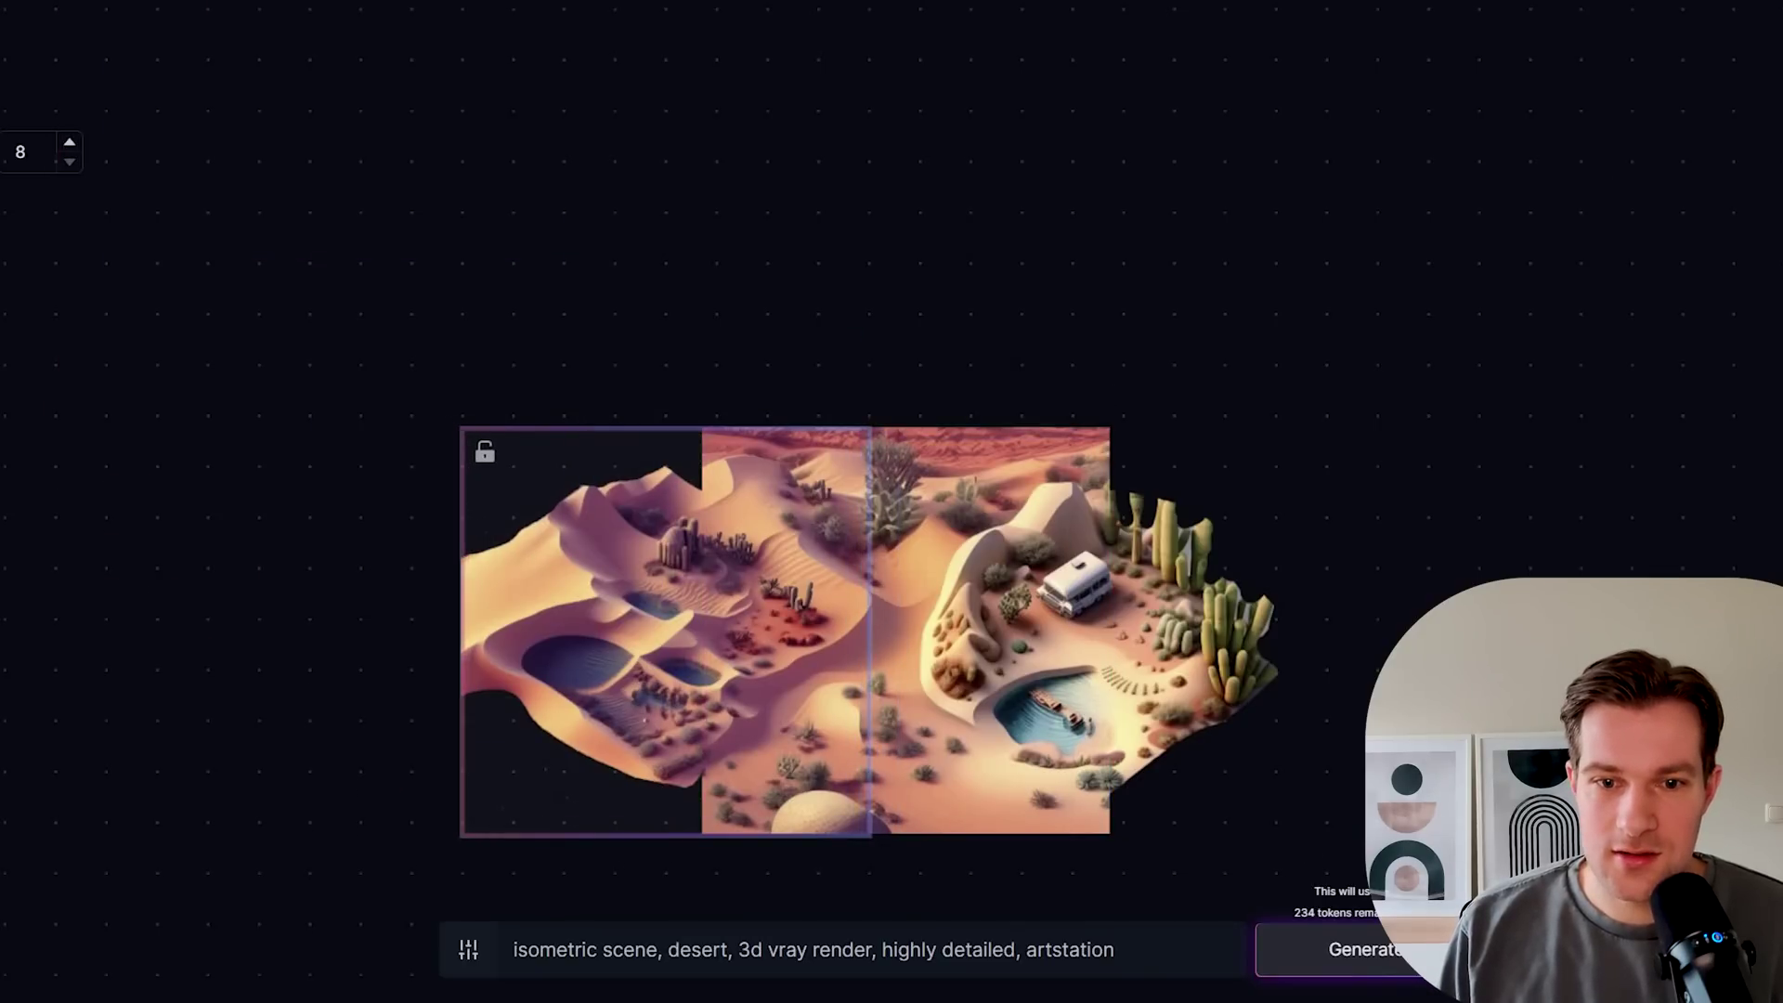
pyautogui.click(1330, 949)
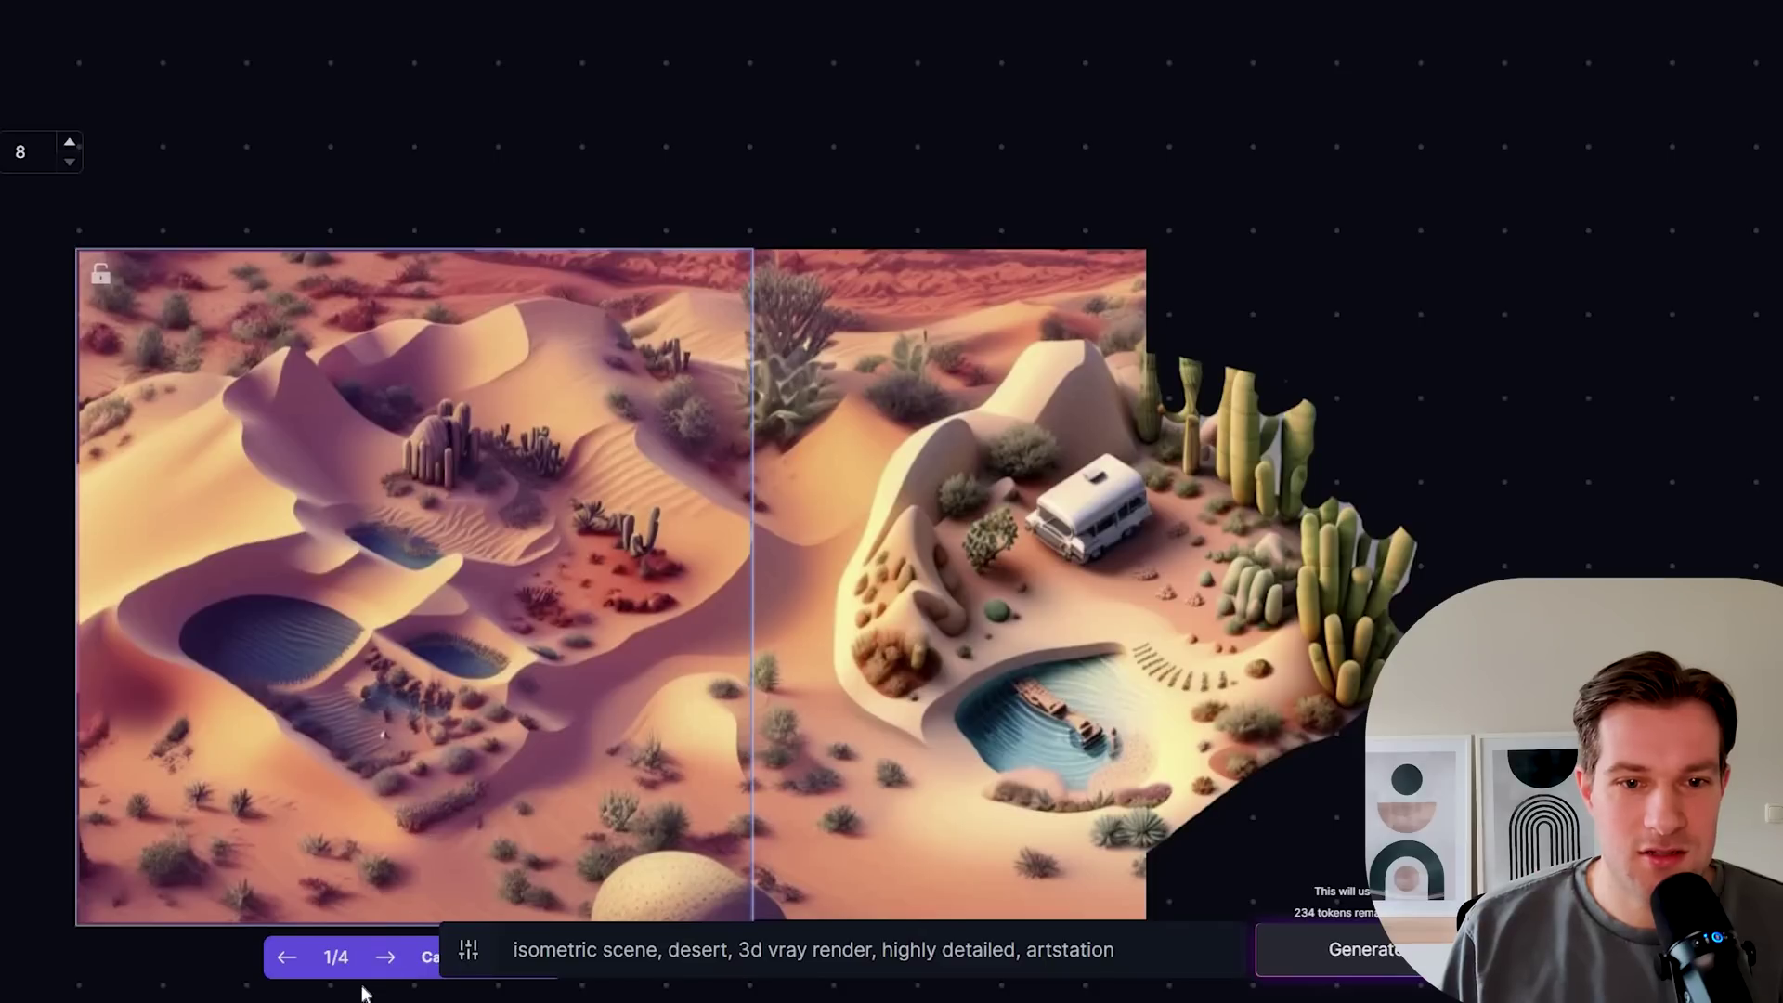
# Step: Browse the variants filling in around the dune formation and accept the fourth one
pyautogui.click(385, 957)
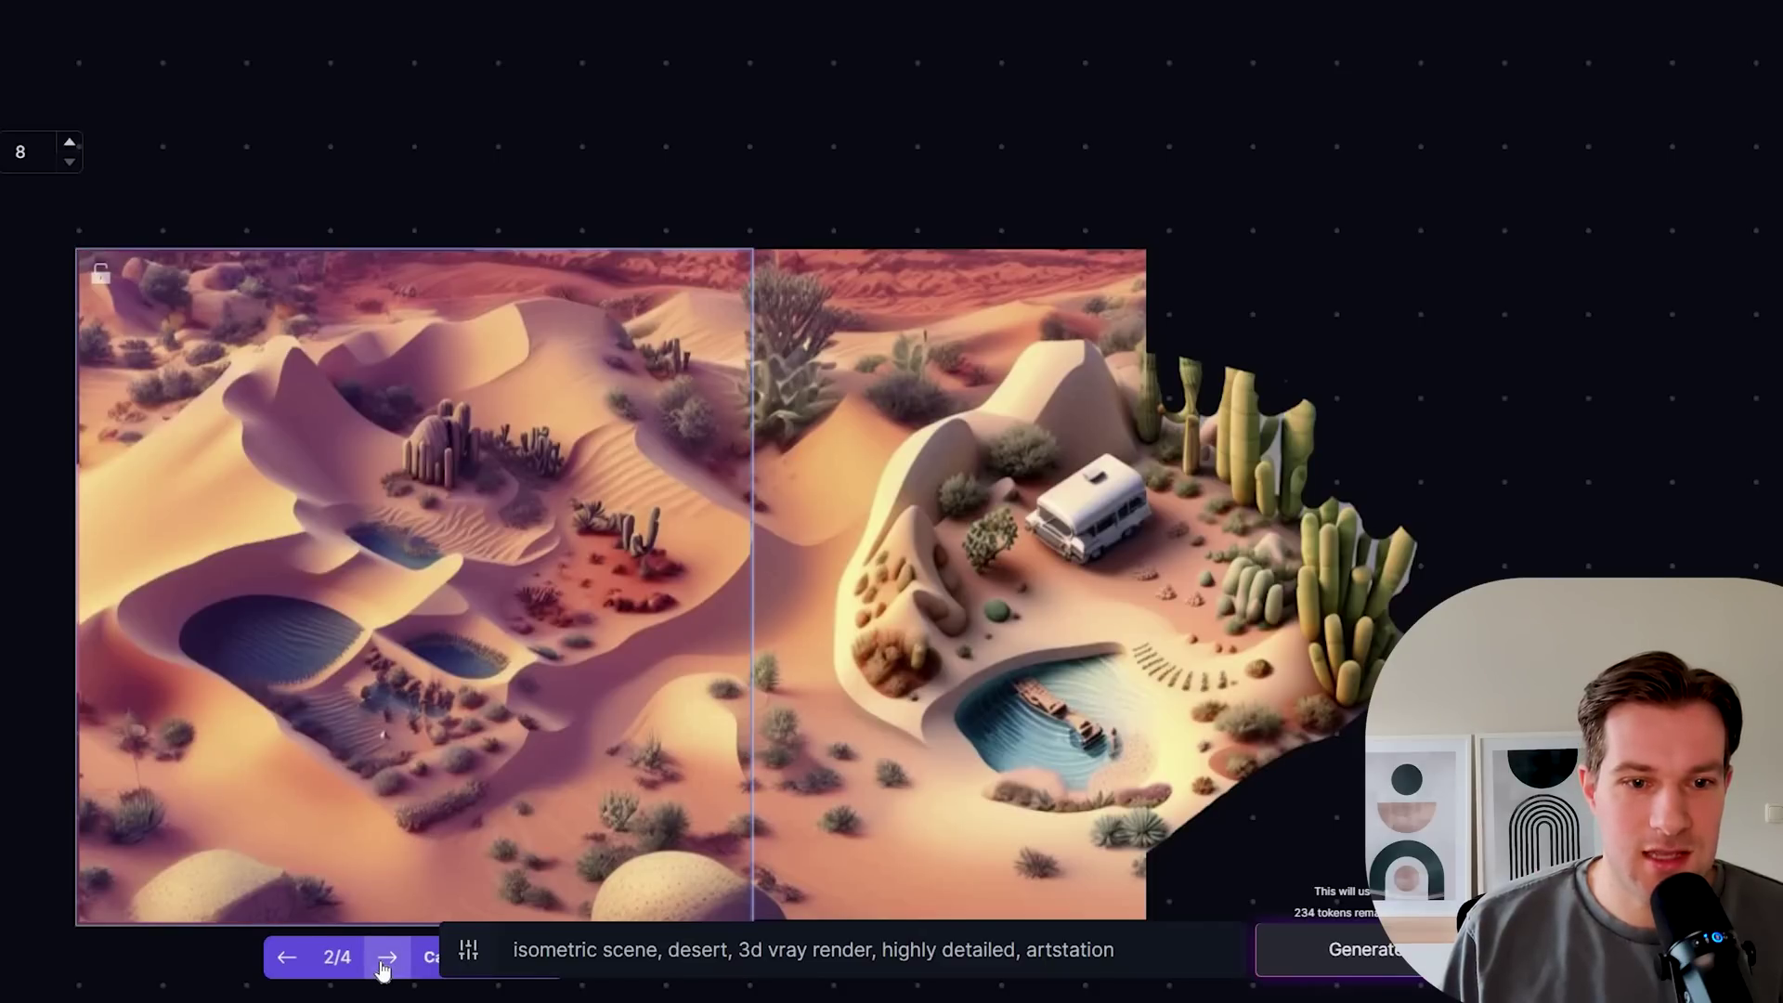
pyautogui.click(386, 957)
pyautogui.click(385, 957)
pyautogui.scroll(-5, 657, 694)
pyautogui.hscroll(-3, 656, 695)
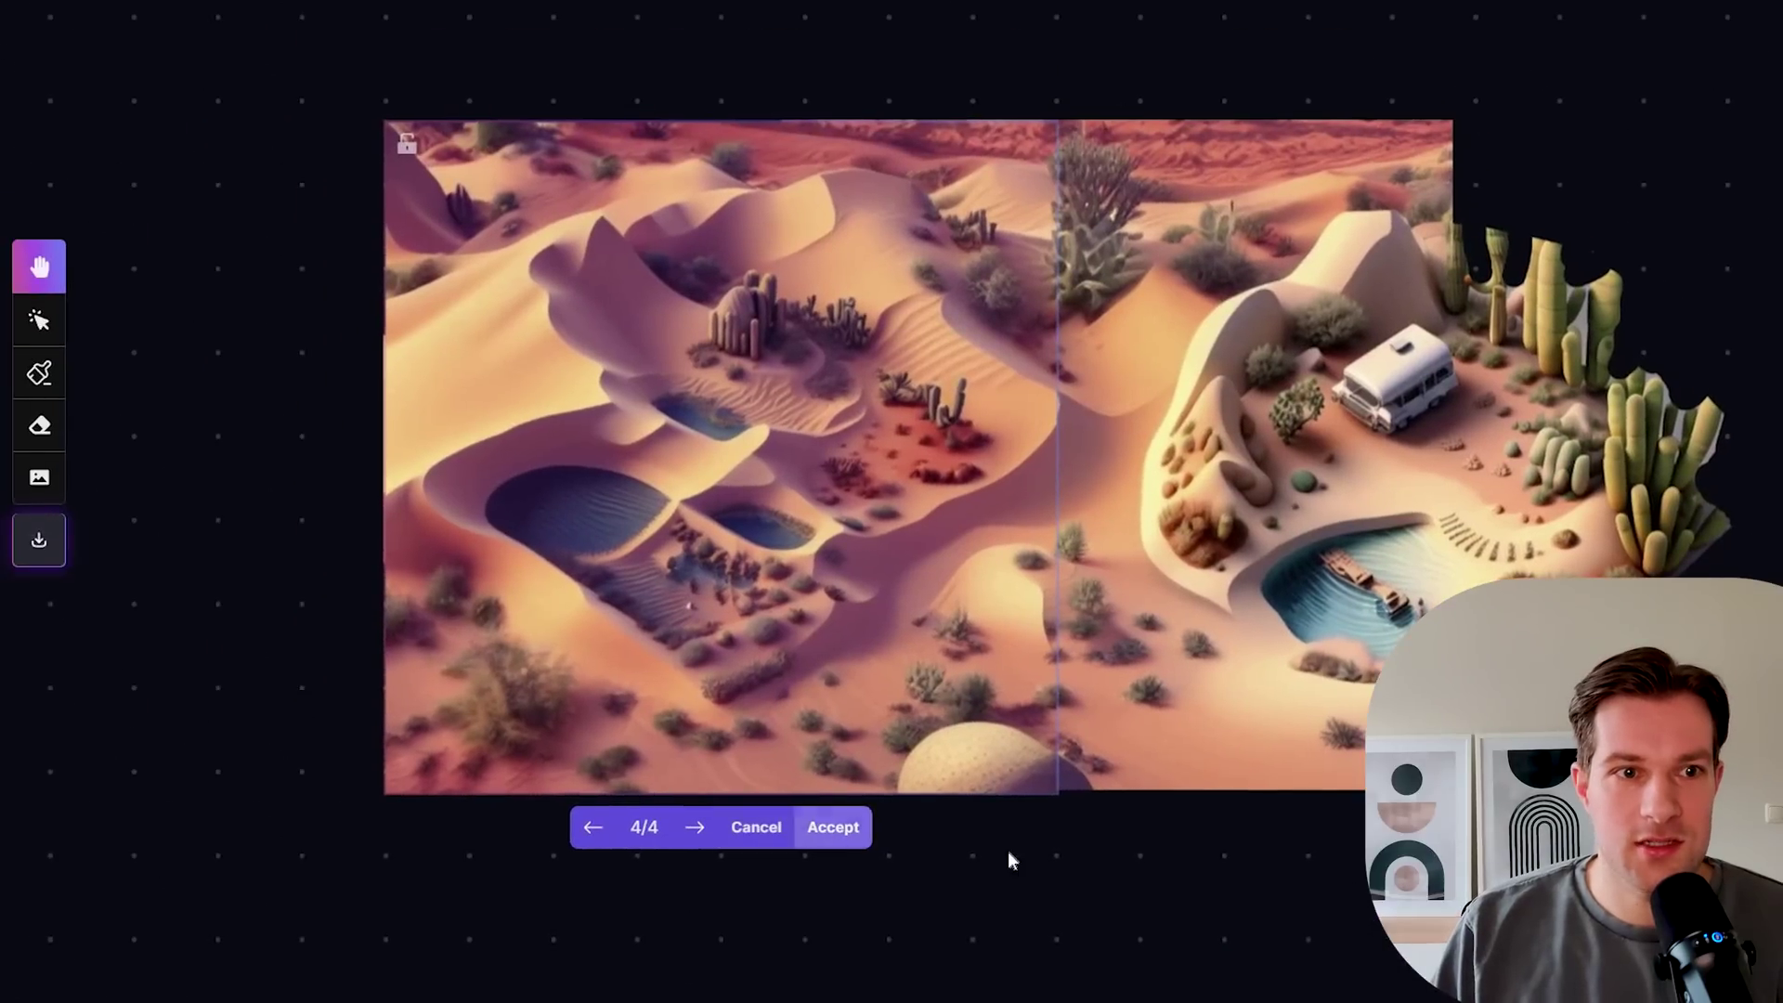
pyautogui.click(833, 827)
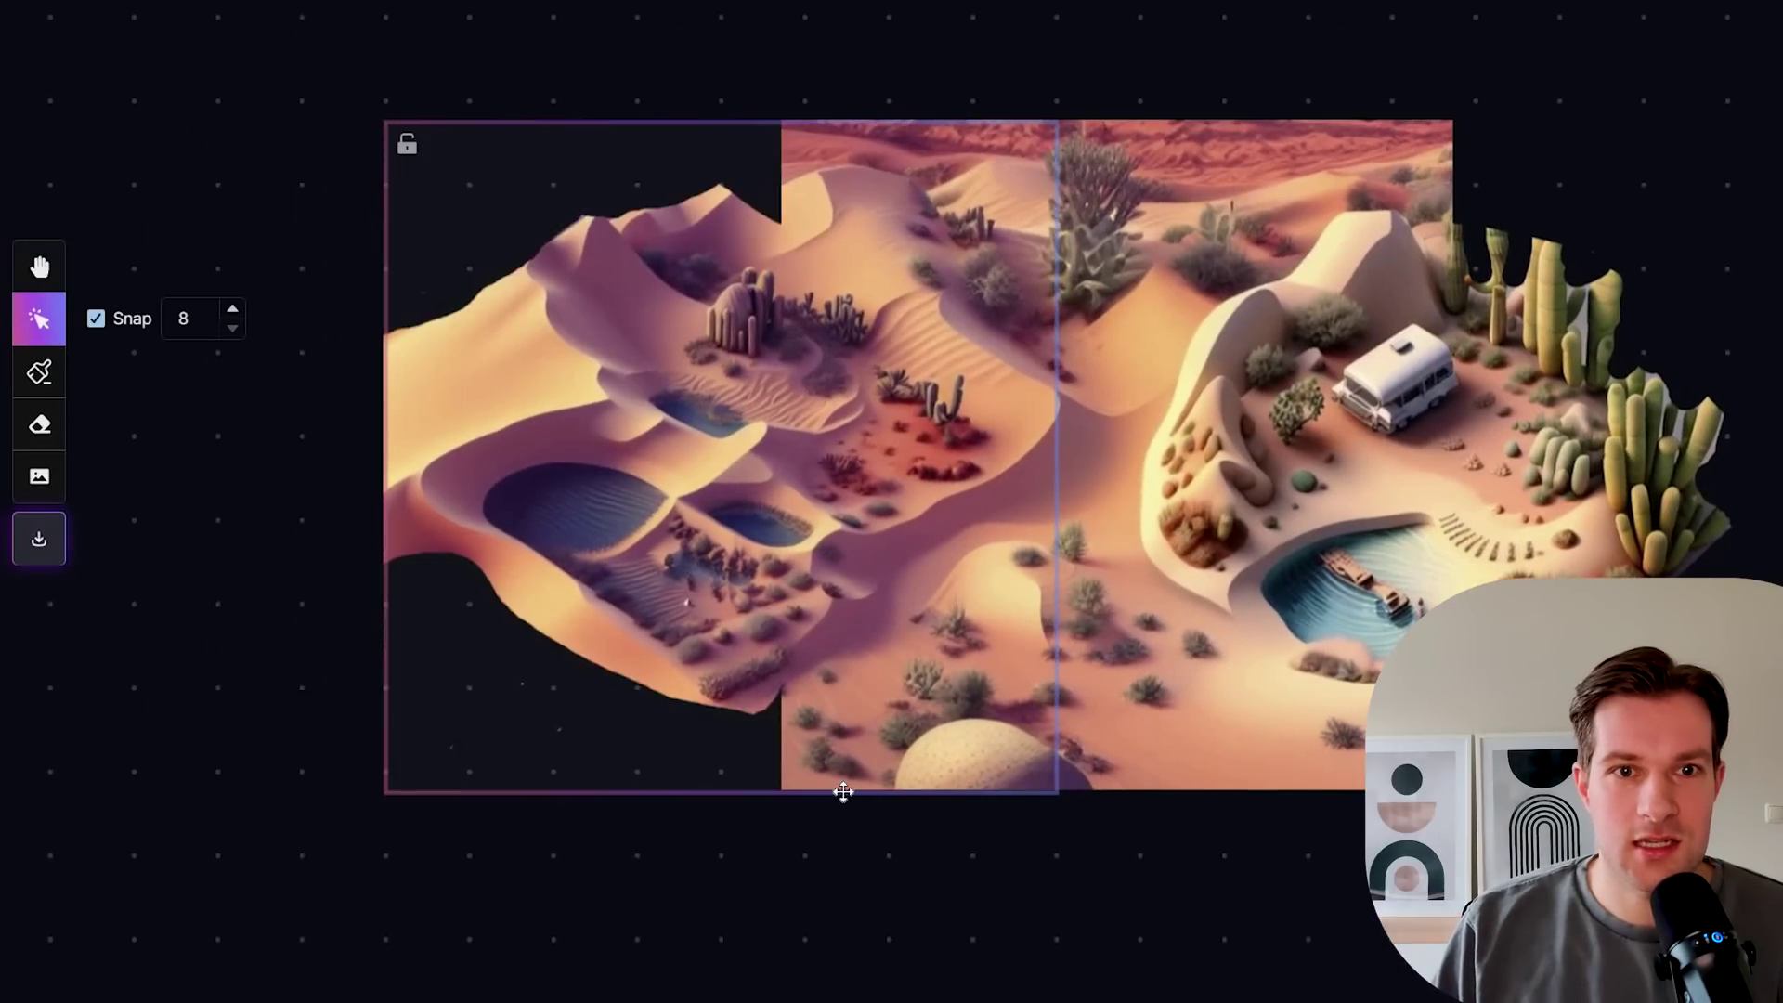
# Step: Generate the missing surroundings on the camper van scene's right side and accept the third variant
pyautogui.click(39, 267)
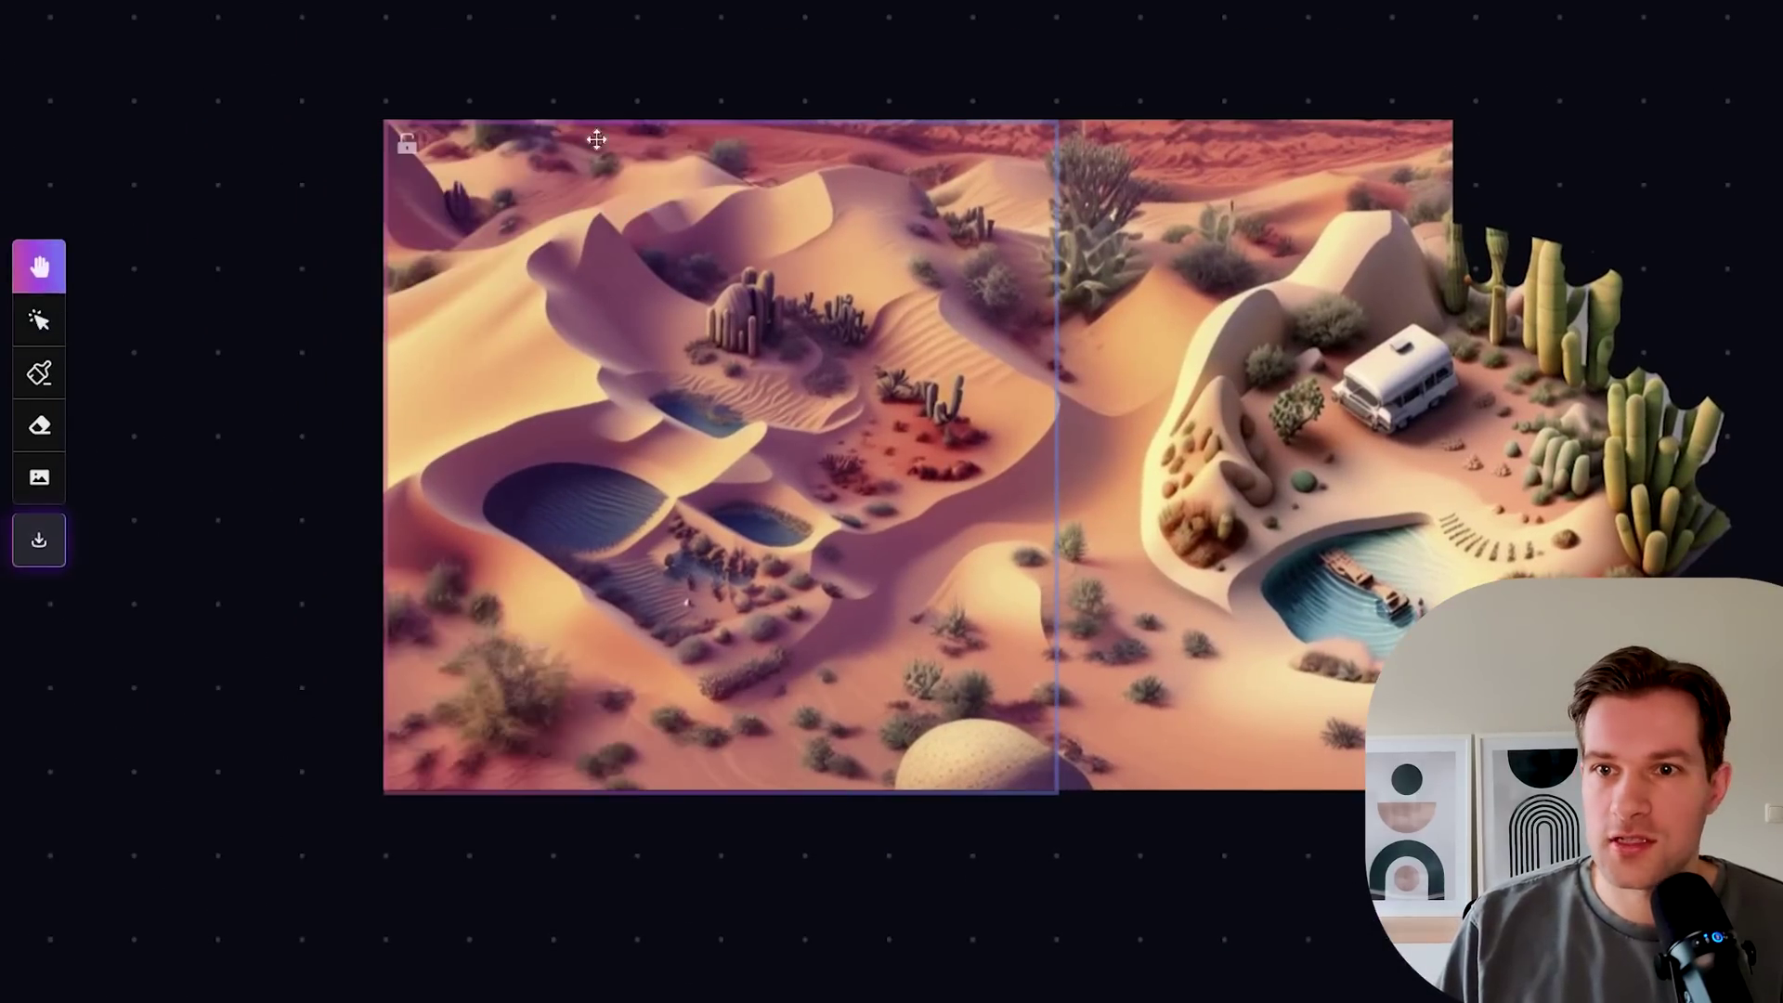
pyautogui.click(39, 319)
pyautogui.moveTo(1289, 118); pyautogui.dragTo(1298, 126)
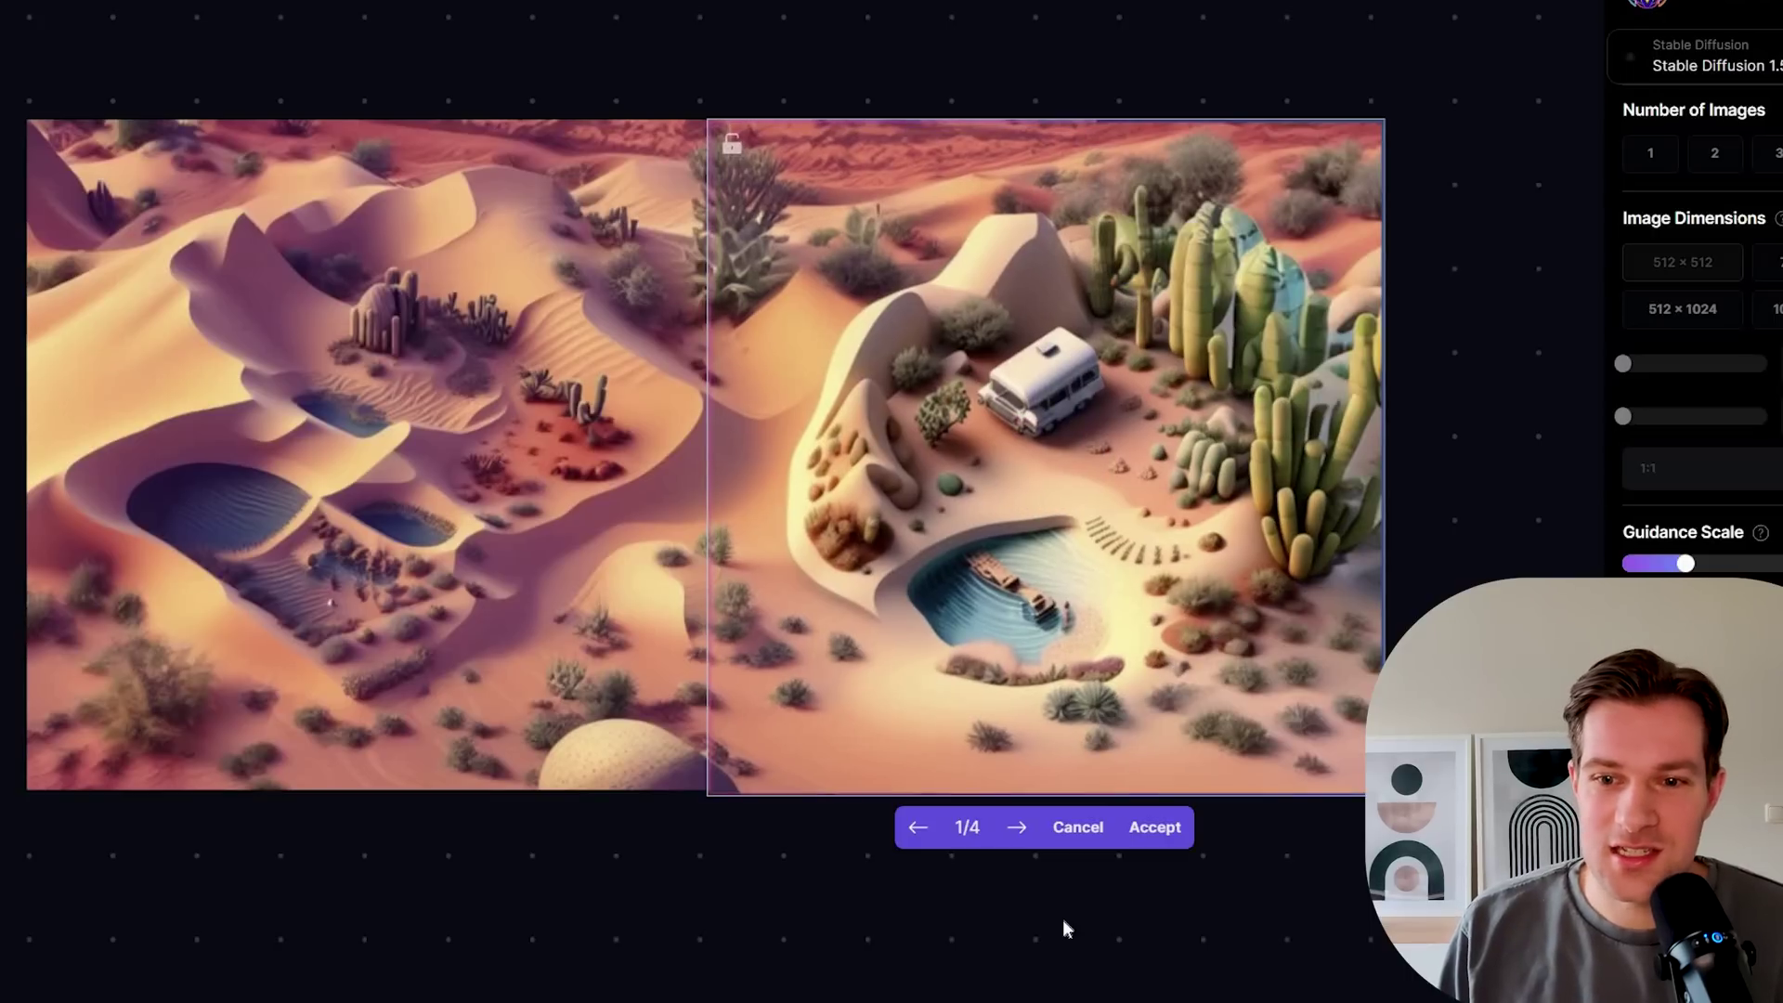
pyautogui.click(1015, 829)
pyautogui.click(1015, 829)
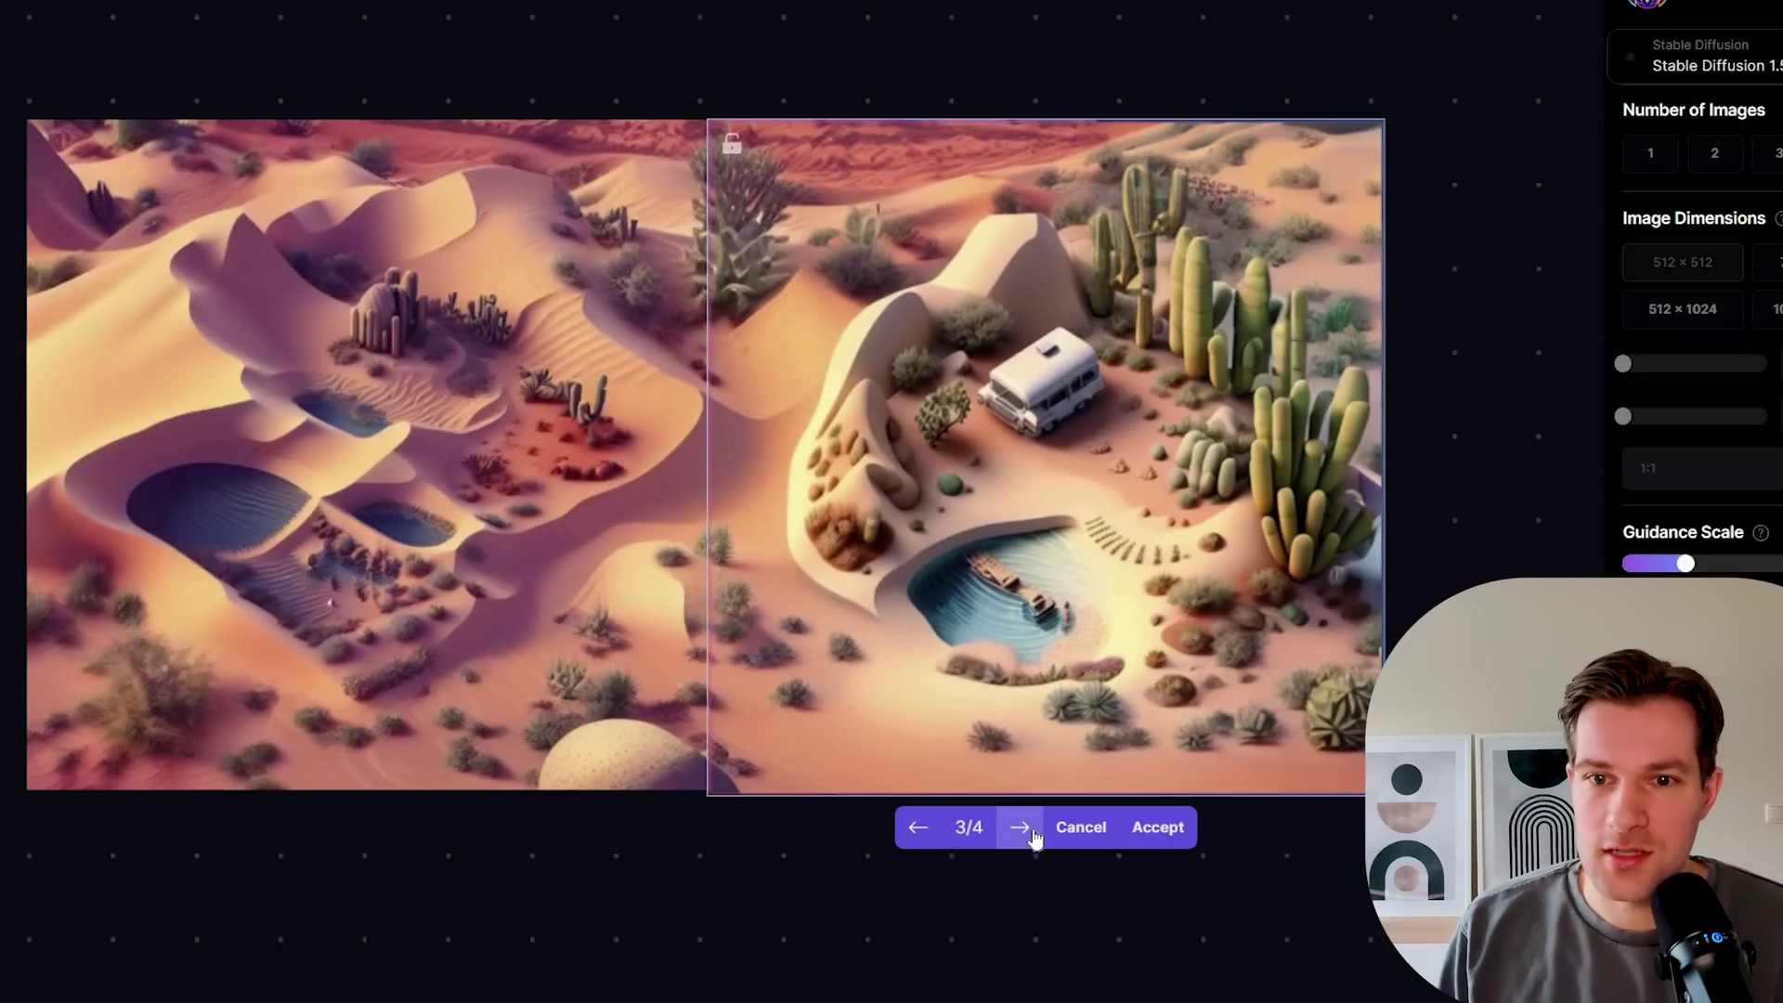
pyautogui.click(1158, 827)
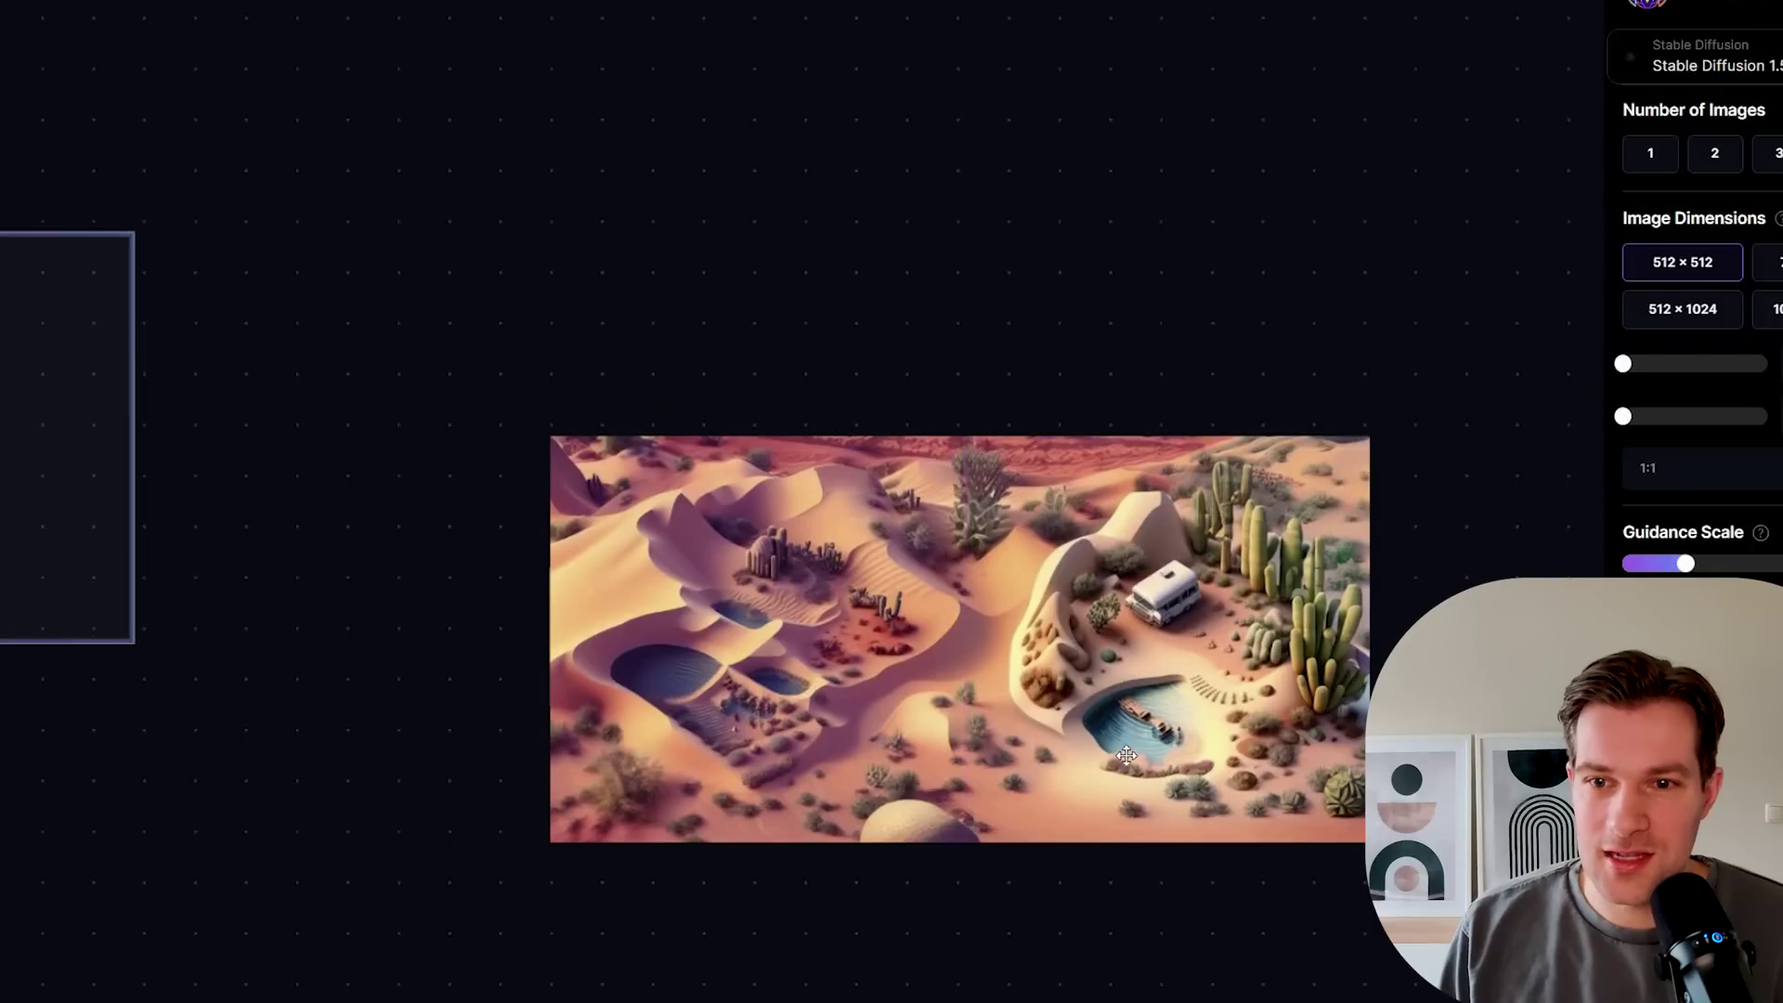
# Step: Place the frame over the scene's left edge, add "with broken down car" after "desert" in the prompt, and generate the extension
pyautogui.scroll(3, 1127, 755)
pyautogui.scroll(4, 1302, 921)
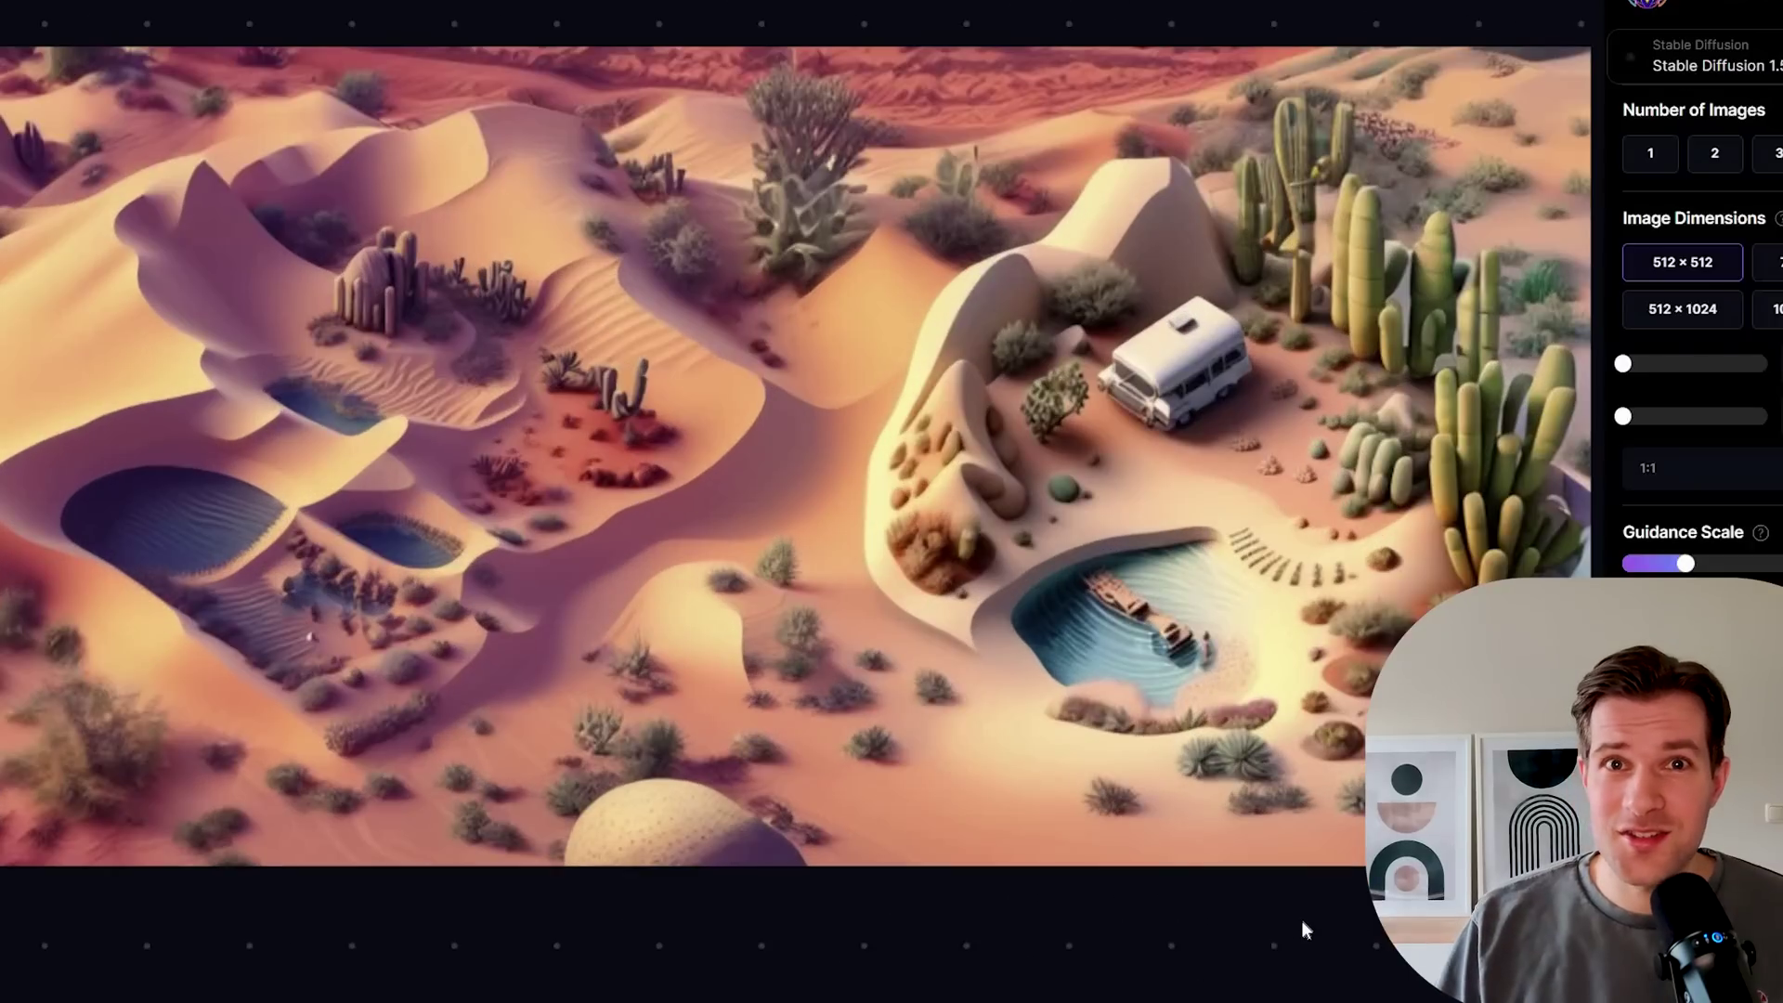
pyautogui.scroll(-1, 1302, 921)
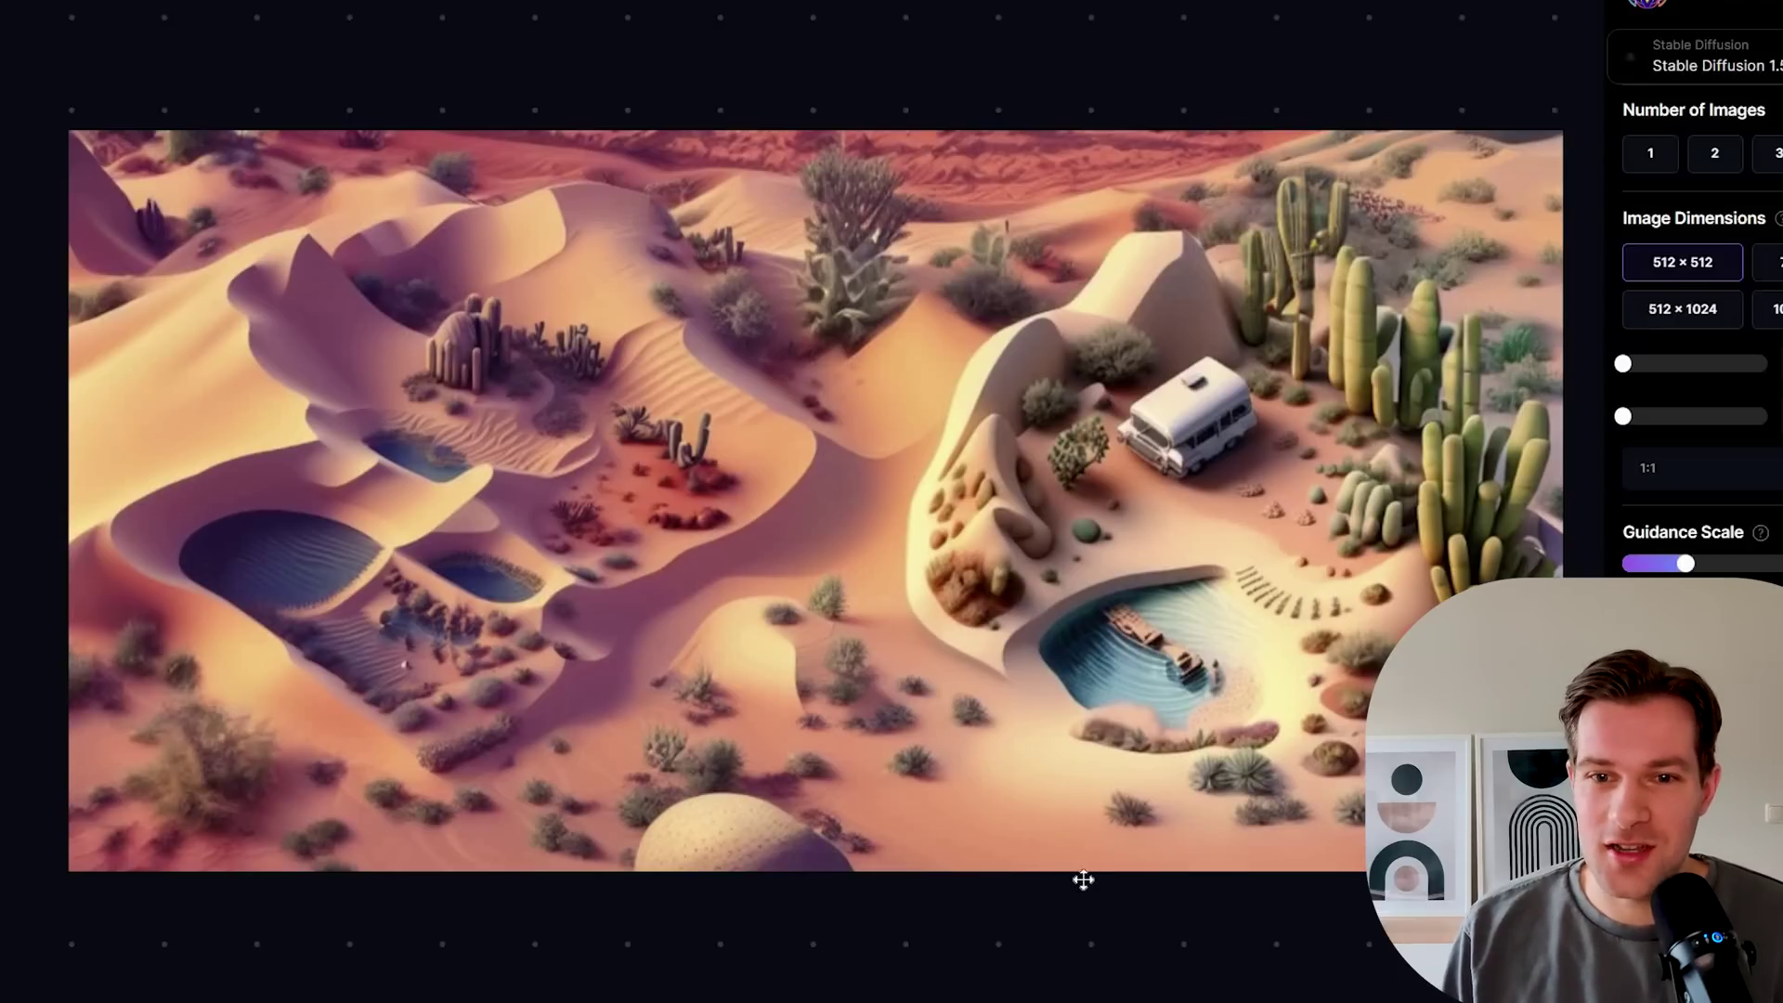
pyautogui.scroll(-5, 1083, 879)
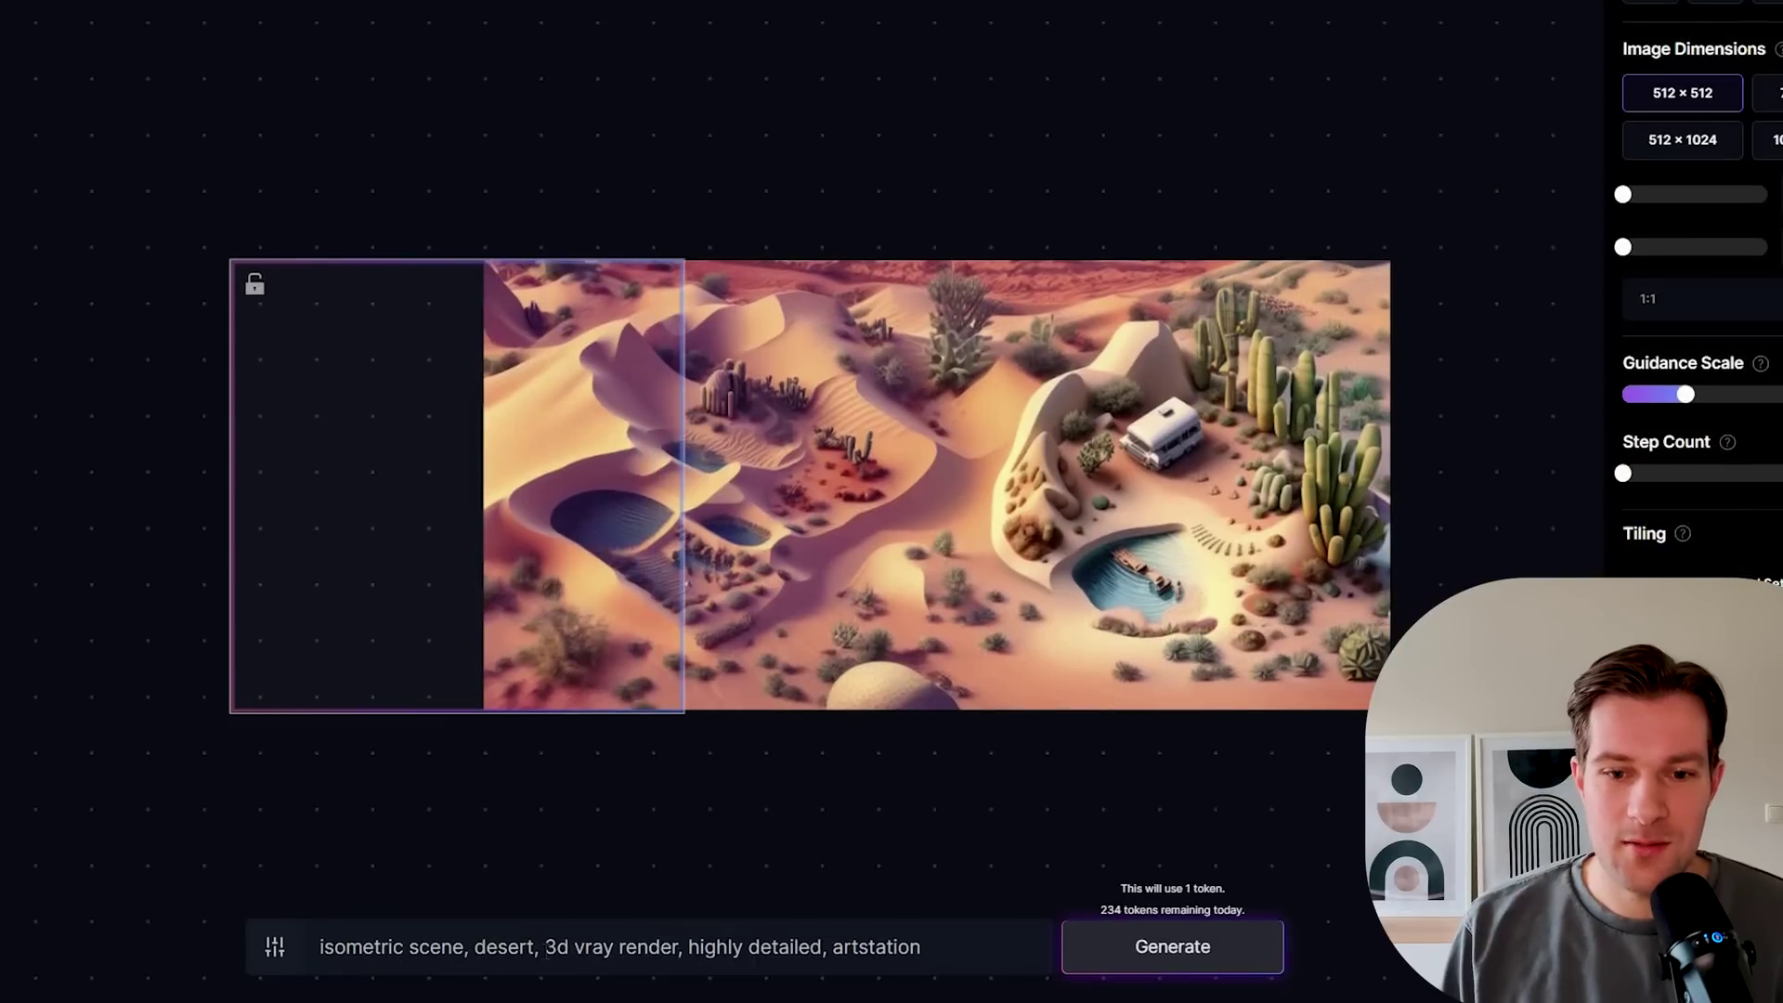
pyautogui.click(536, 946)
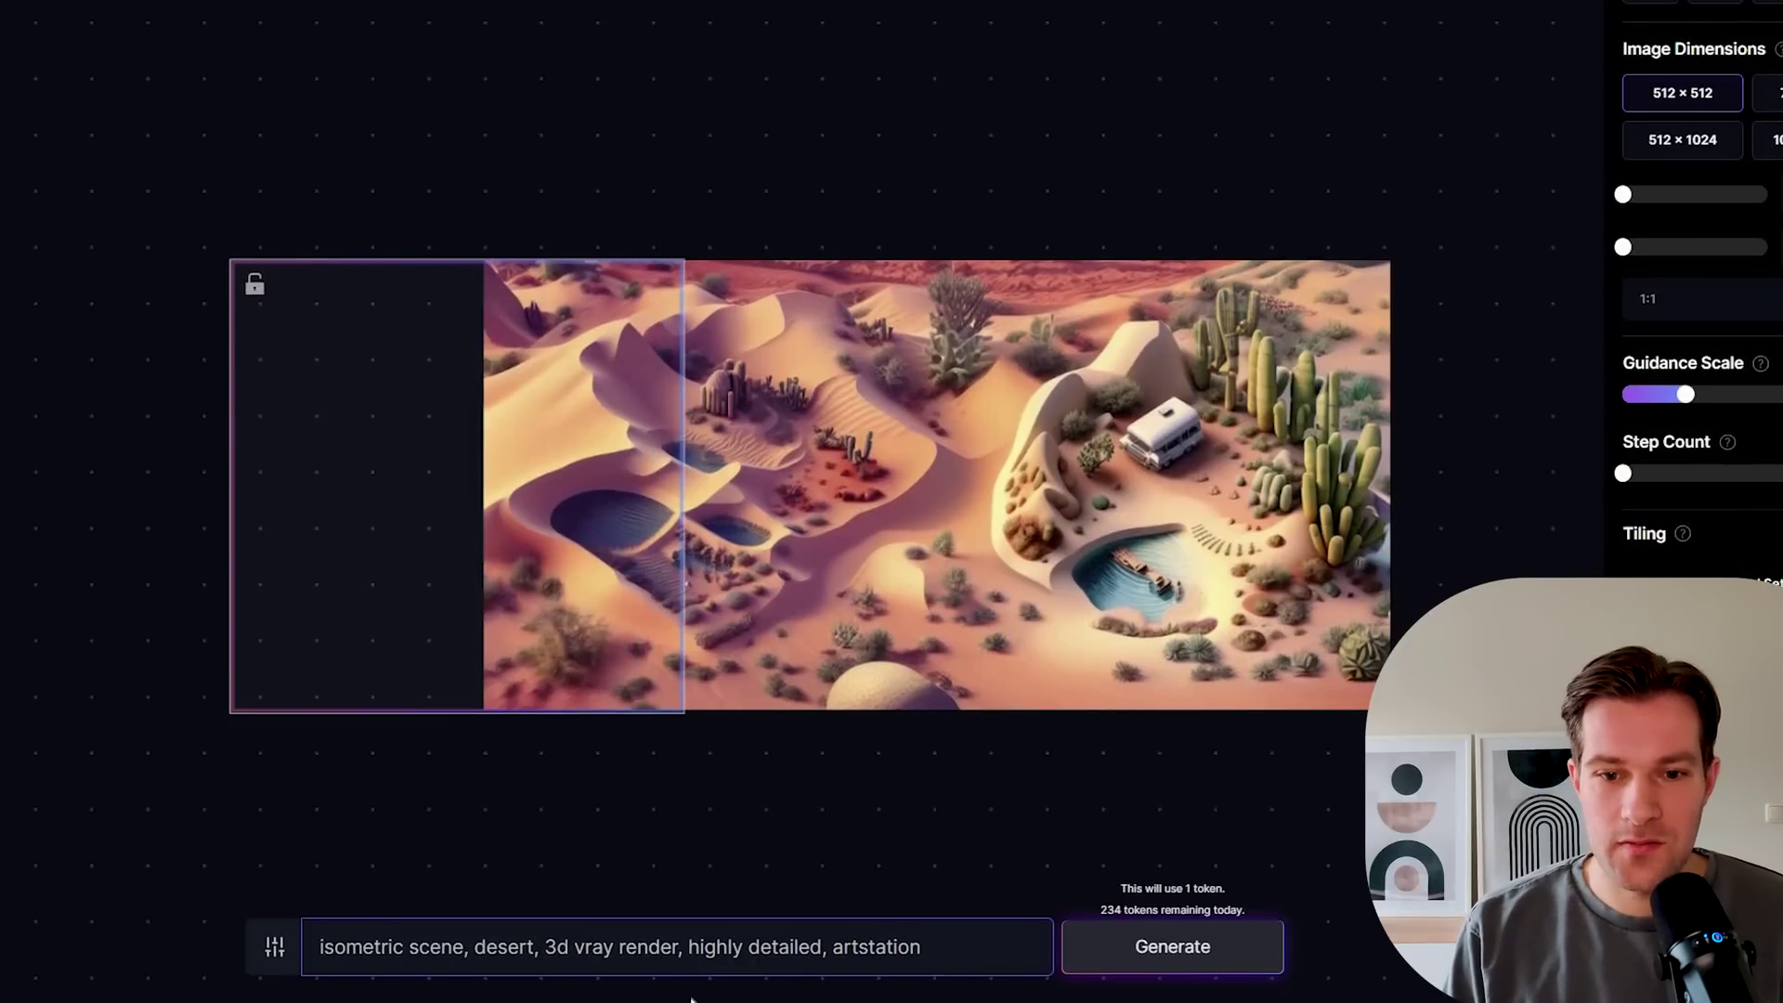
pyautogui.write('with br')
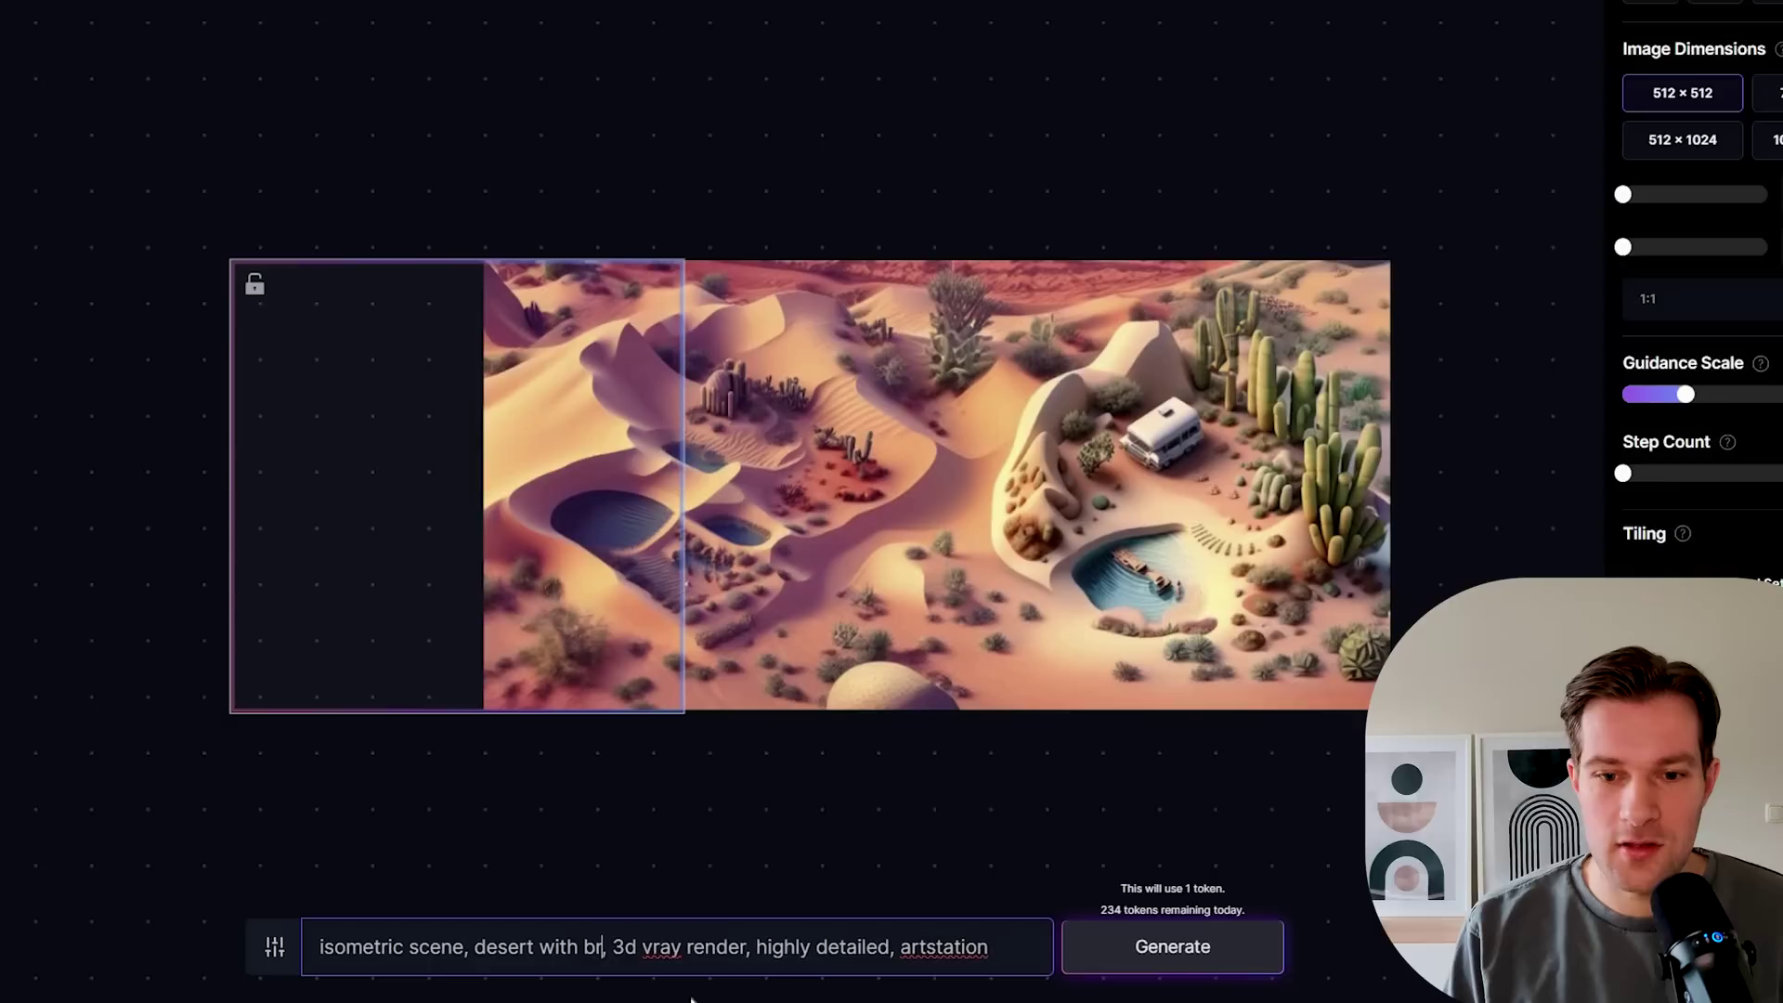
pyautogui.write('oken down car')
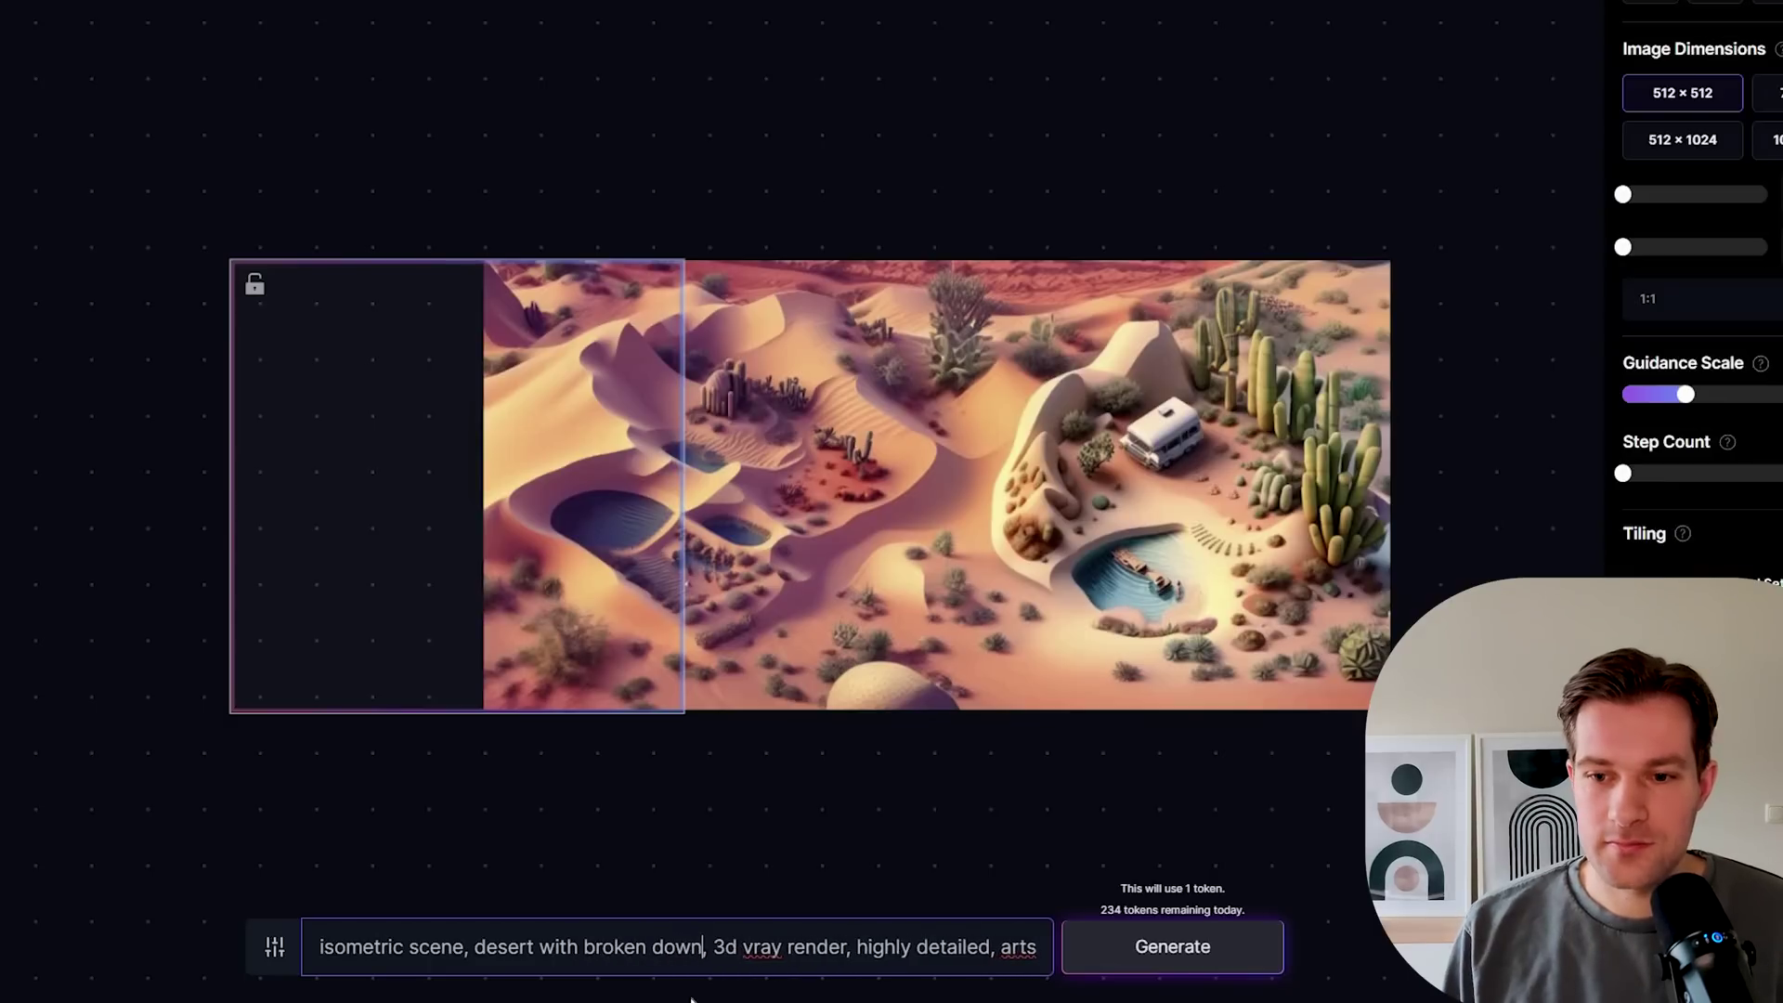
pyautogui.click(1095, 927)
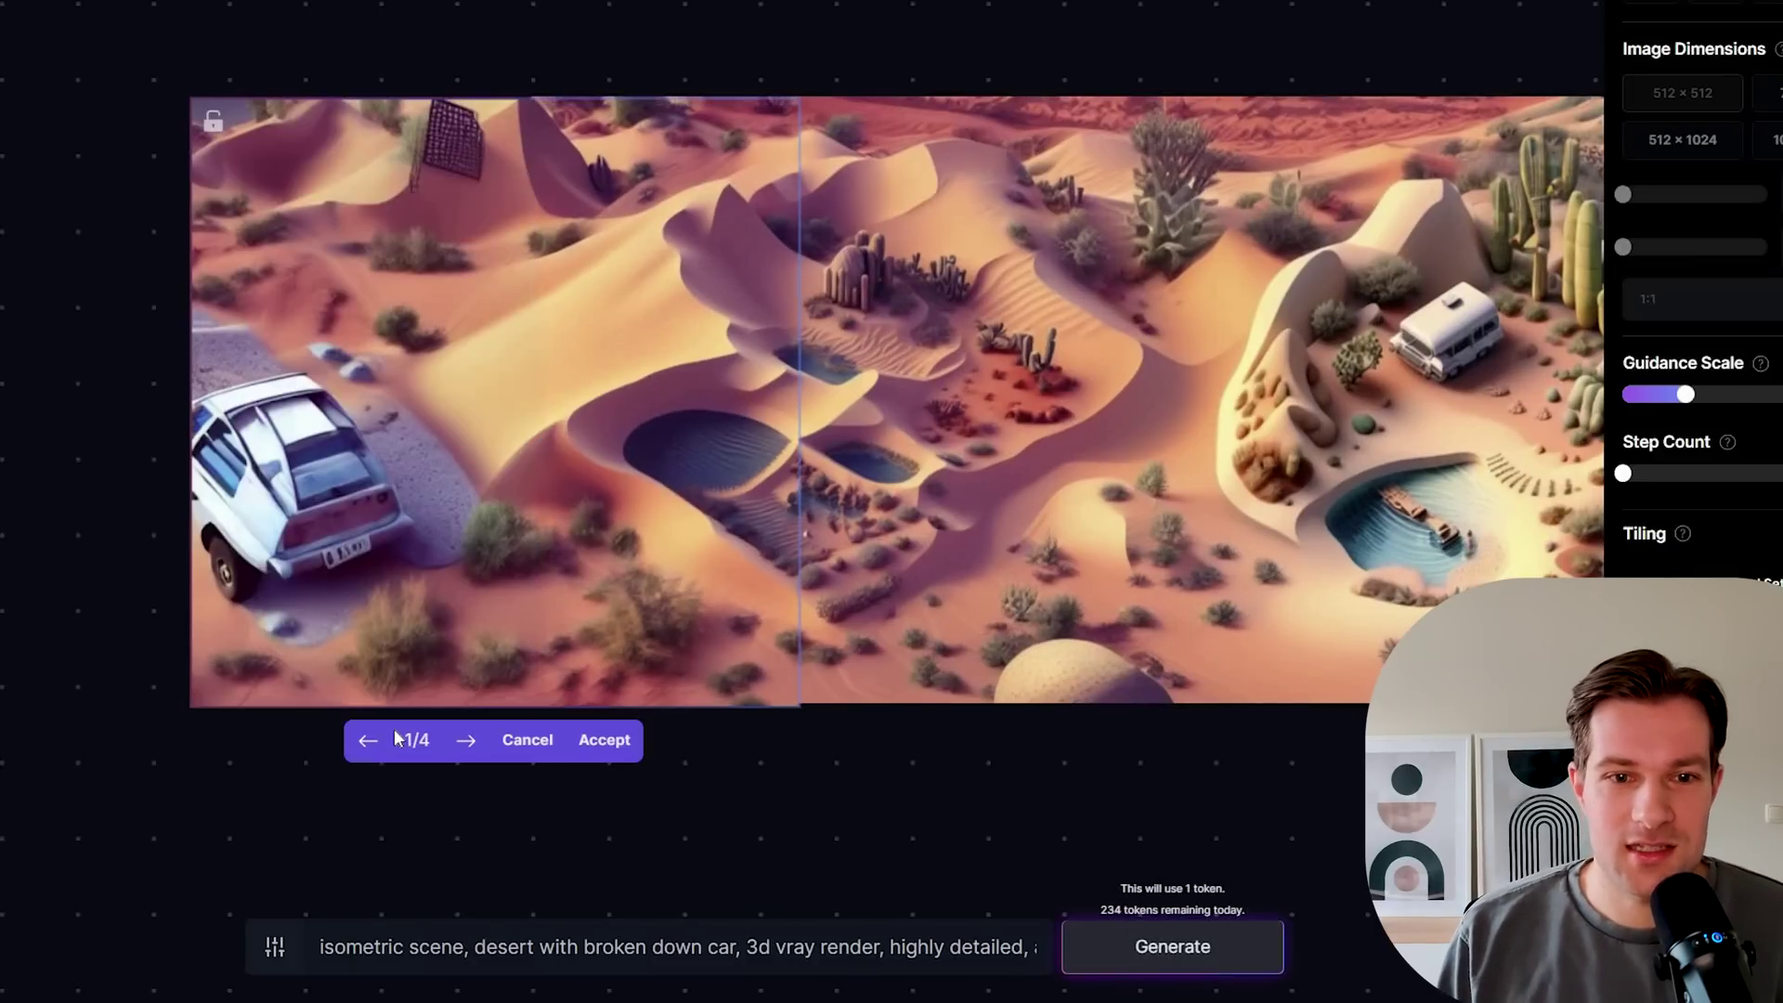
# Step: Compare the left-edge extension variants, accept the second one with the yellow car, and move the generation frame off the scene
pyautogui.click(464, 754)
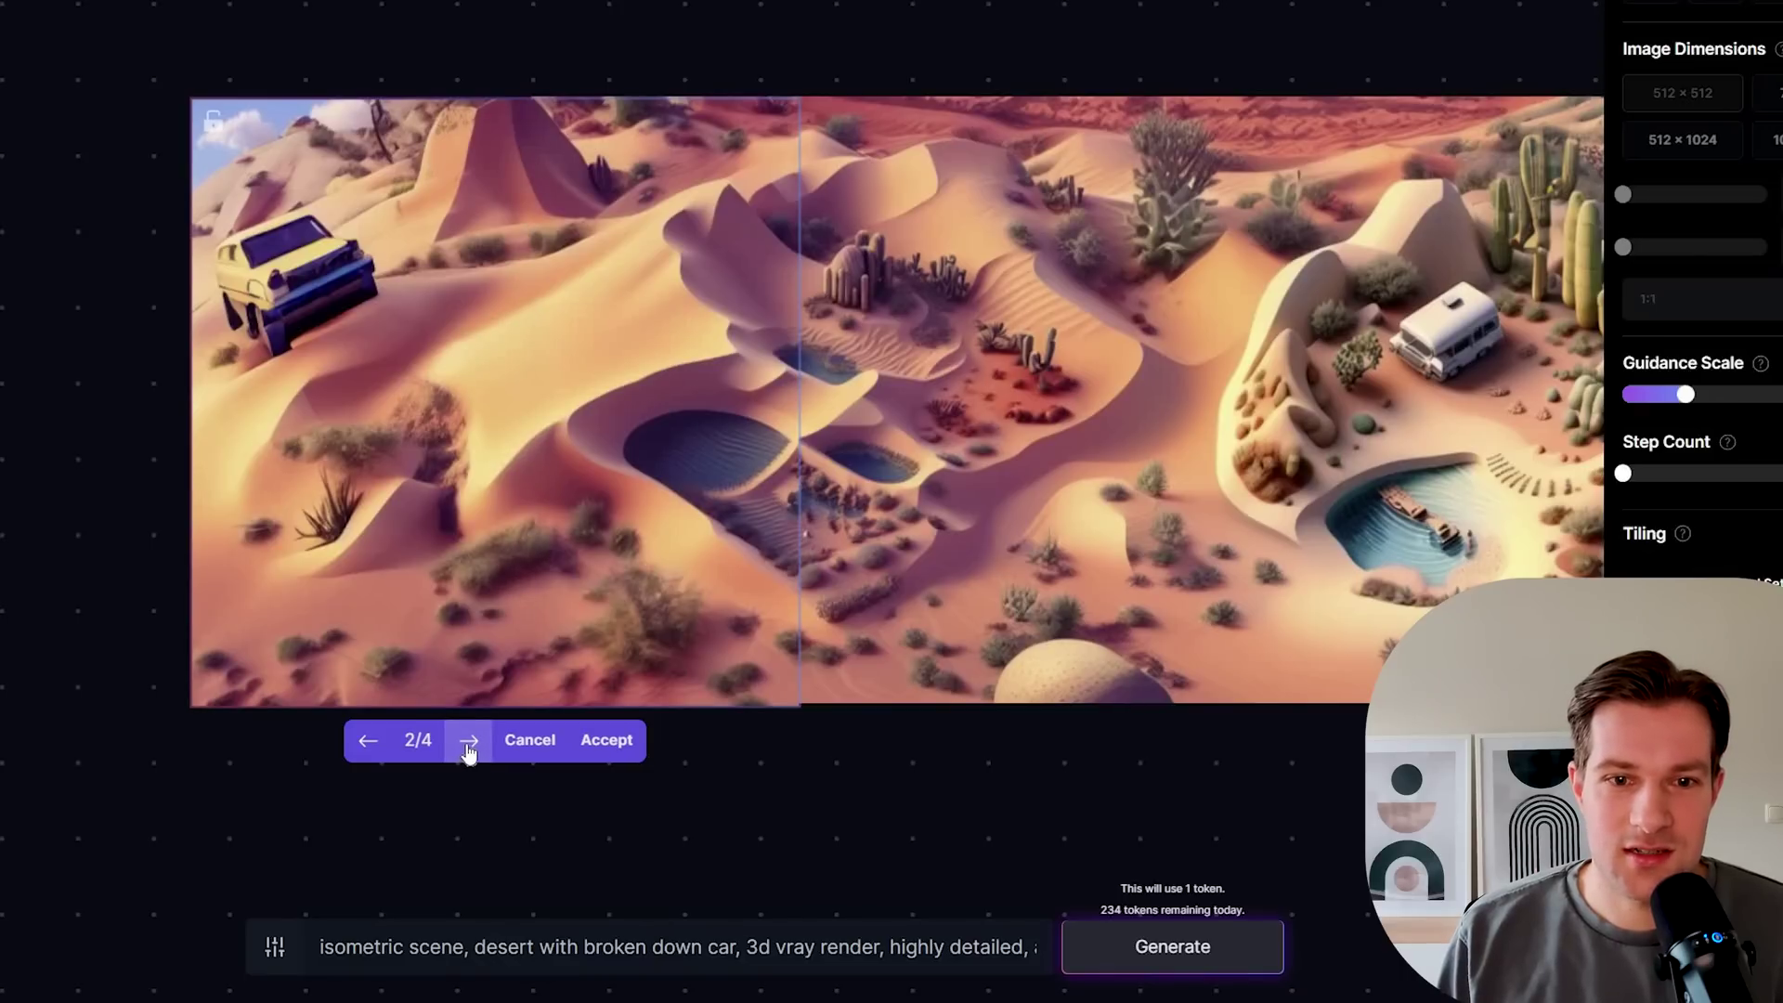
pyautogui.click(469, 748)
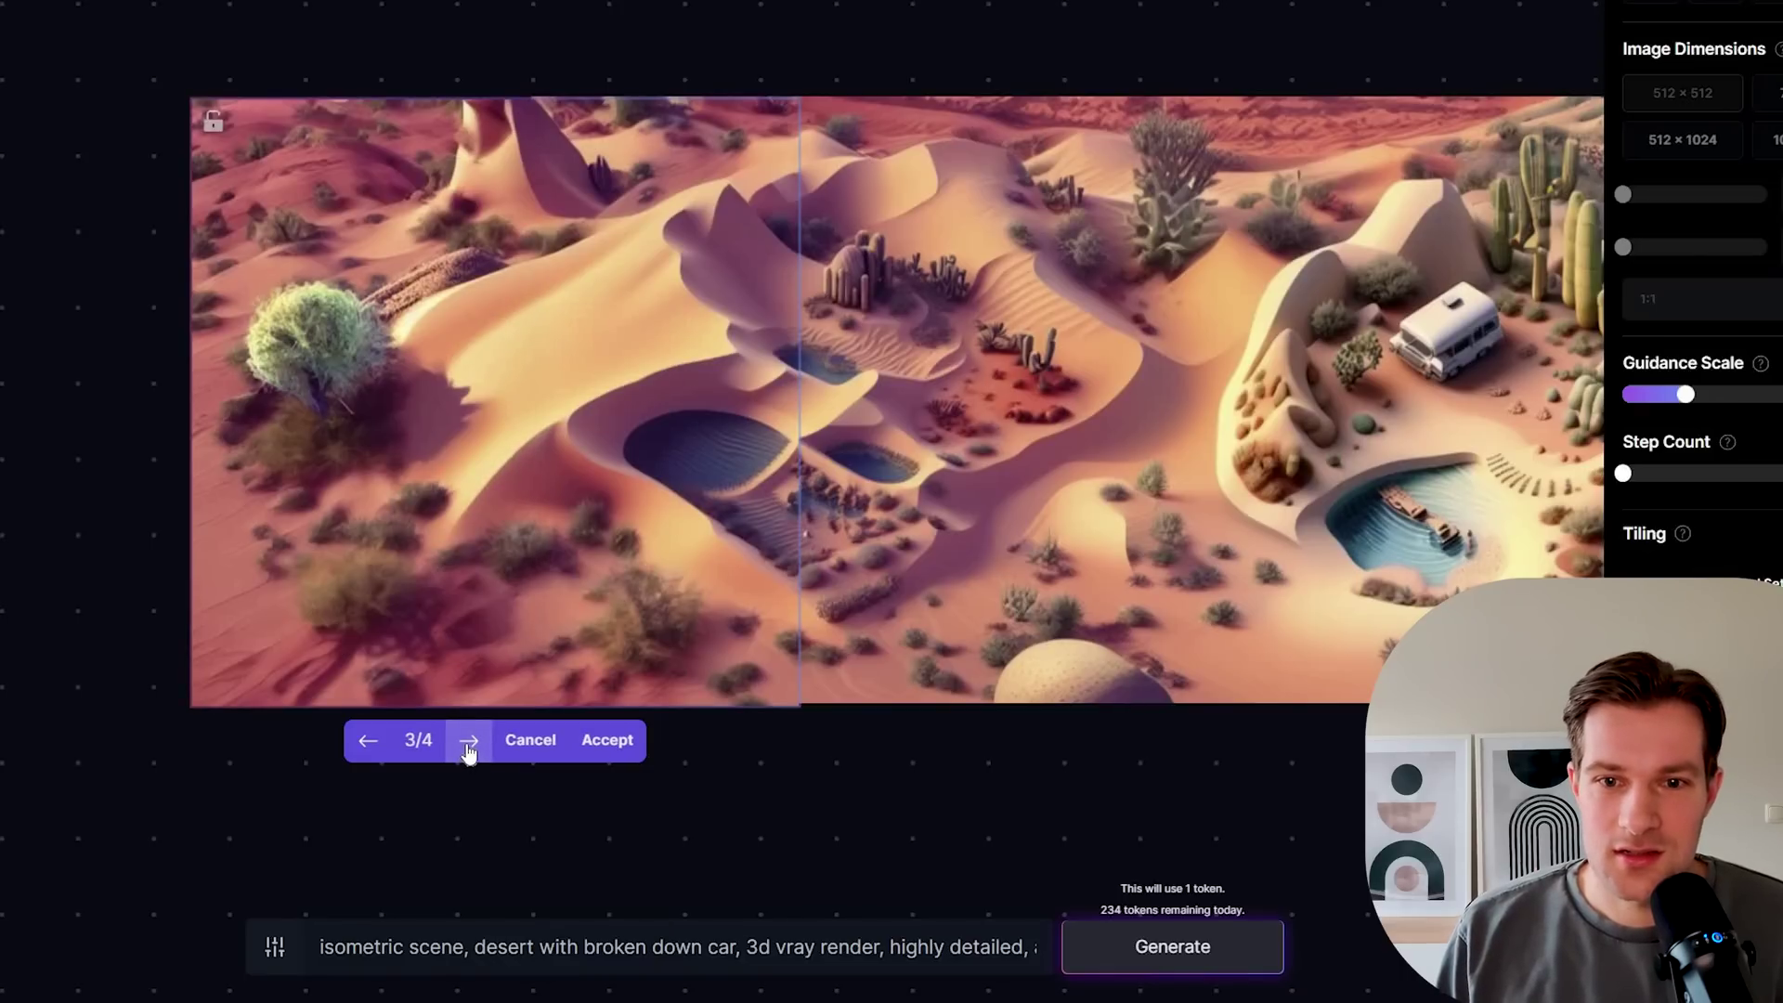
pyautogui.click(469, 748)
pyautogui.scroll(-3, 851, 825)
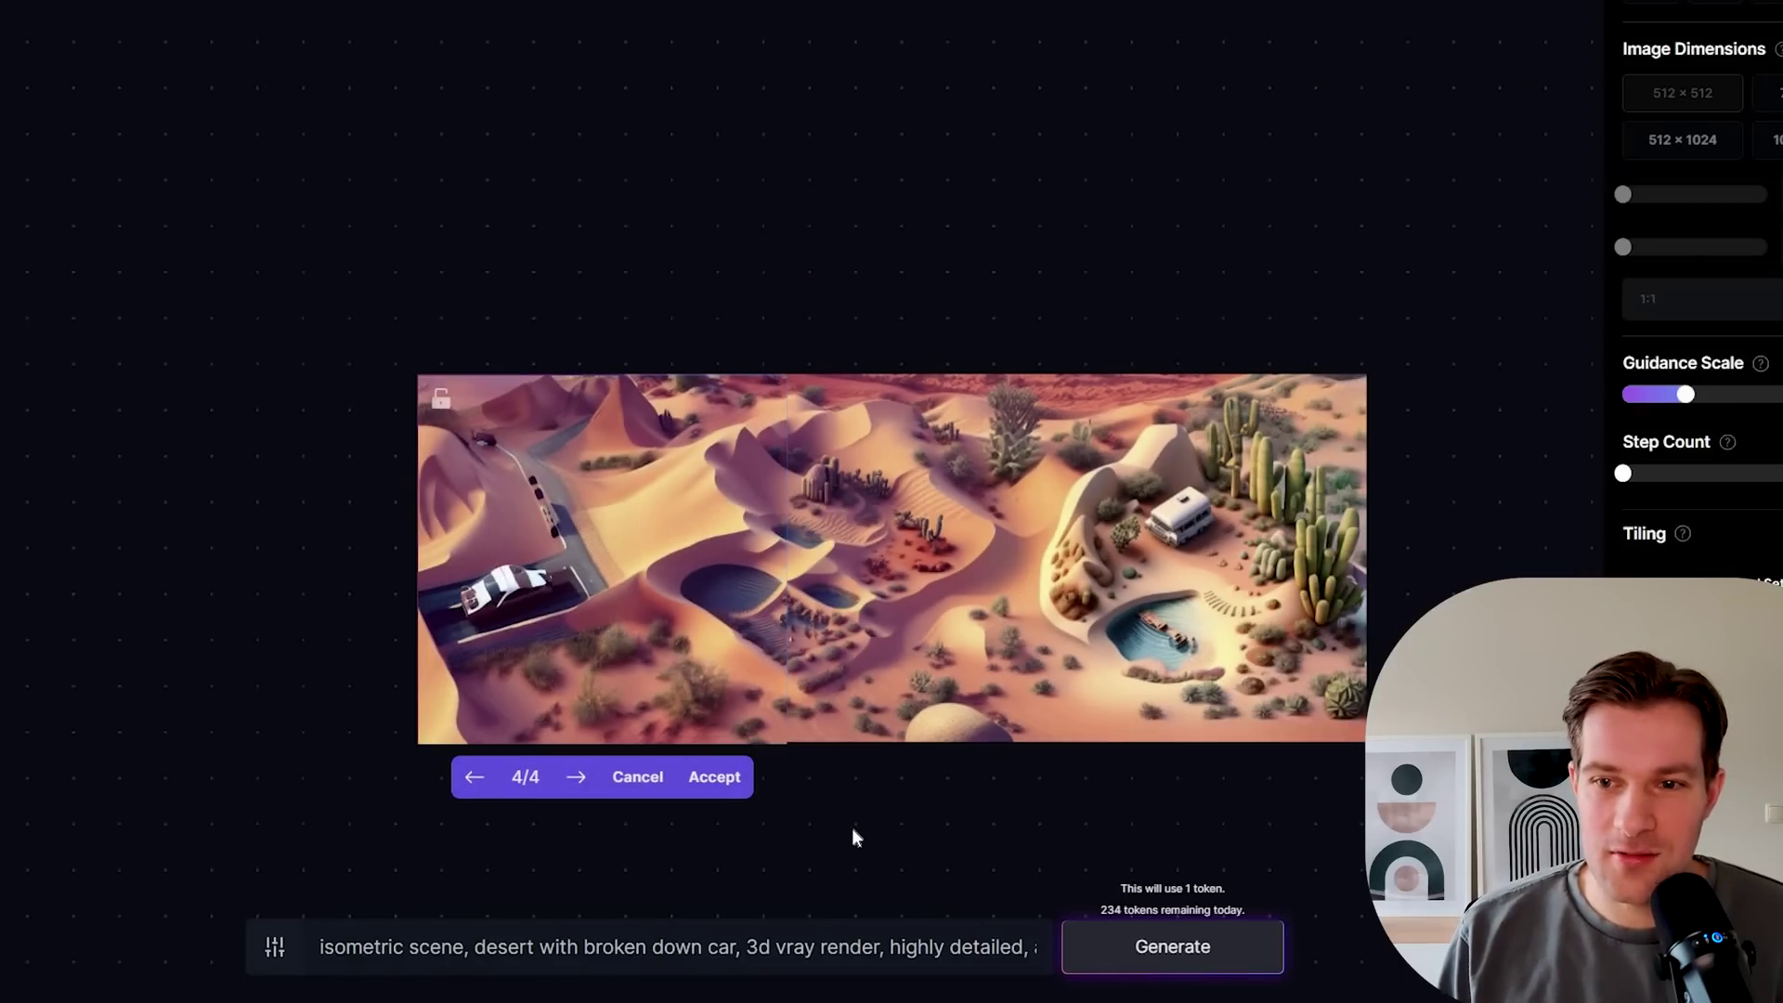
pyautogui.scroll(1, 1001, 810)
pyautogui.click(420, 759)
pyautogui.click(420, 759)
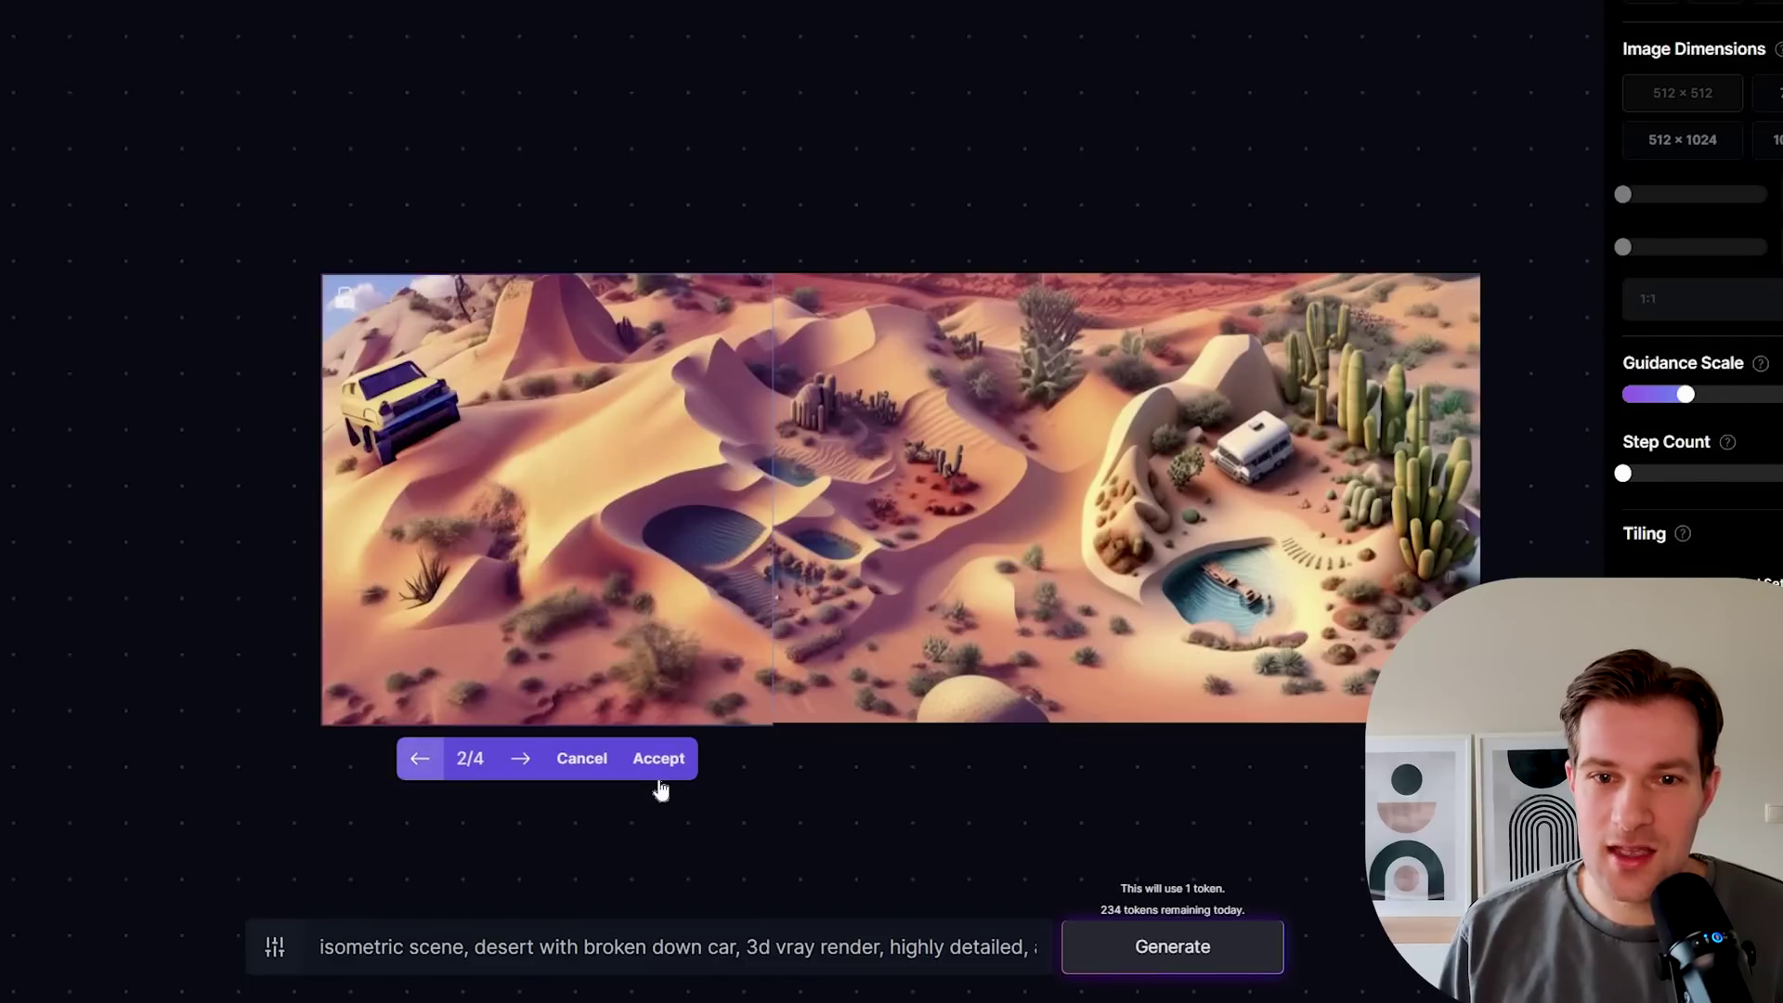
pyautogui.click(659, 759)
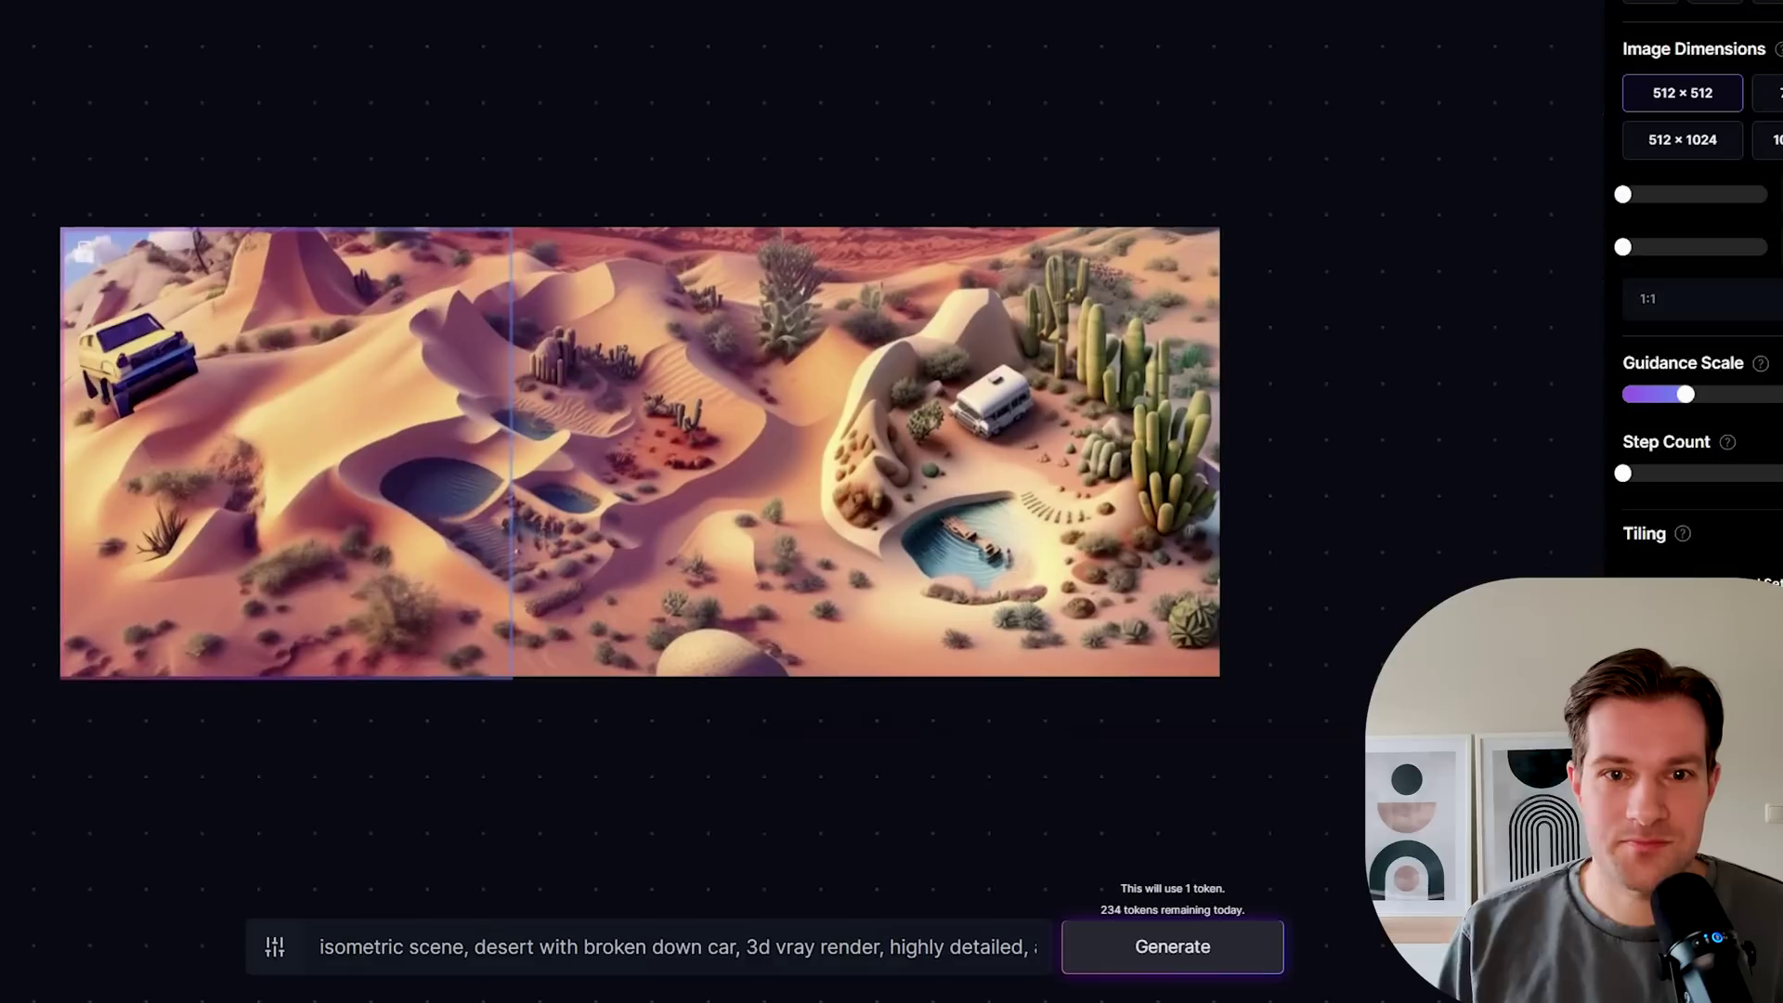
pyautogui.moveTo(363, 623); pyautogui.dragTo(1774, 137)
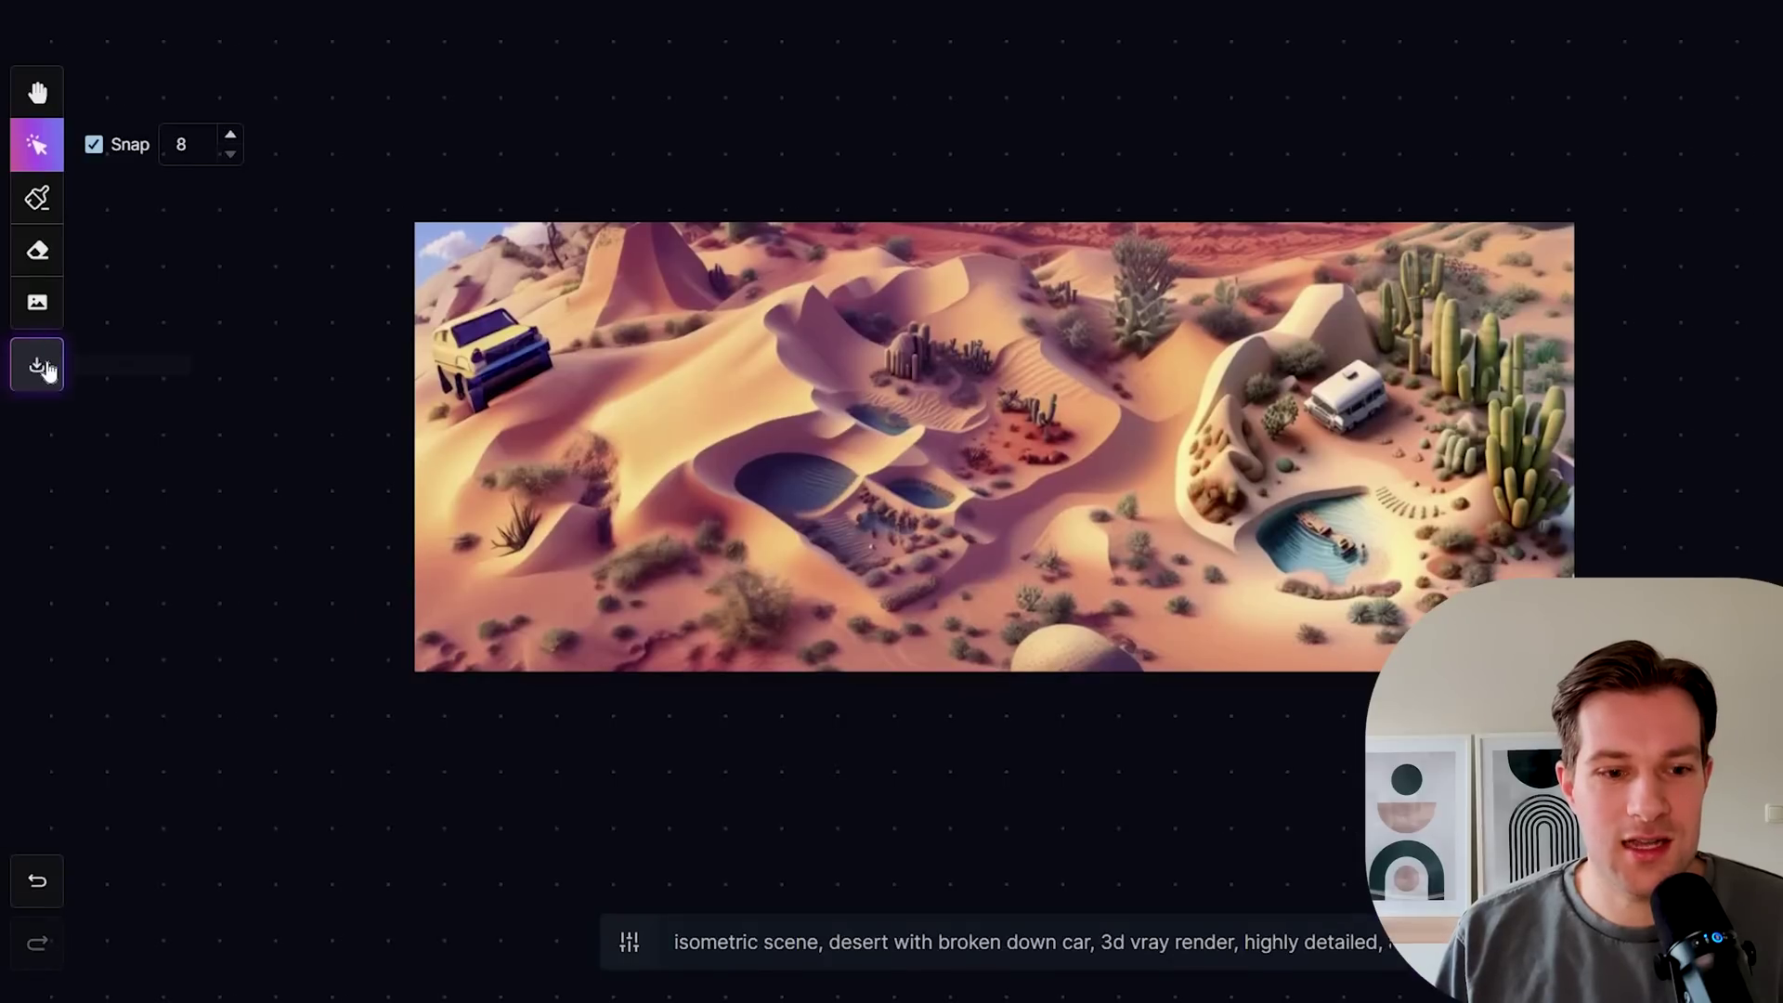
# Step: Open the downloaded artwork (5).png and examine the extended desert scene
pyautogui.click(121, 971)
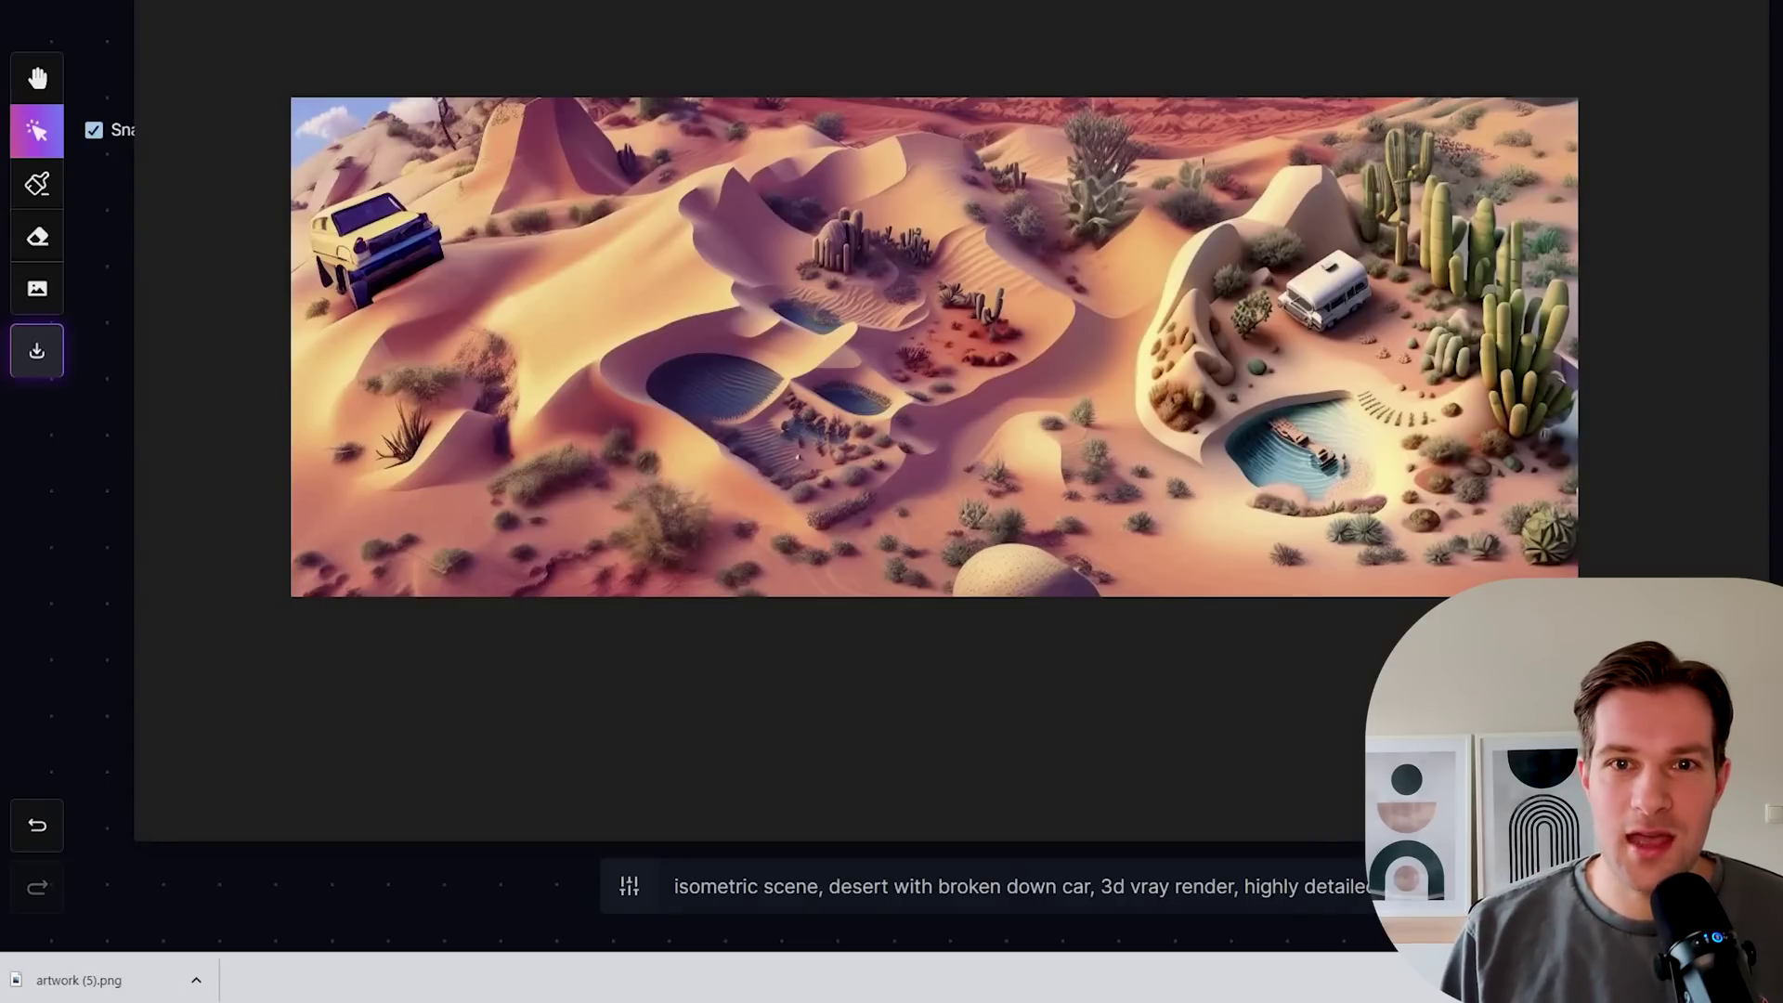
pyautogui.scroll(2, 1586, 66)
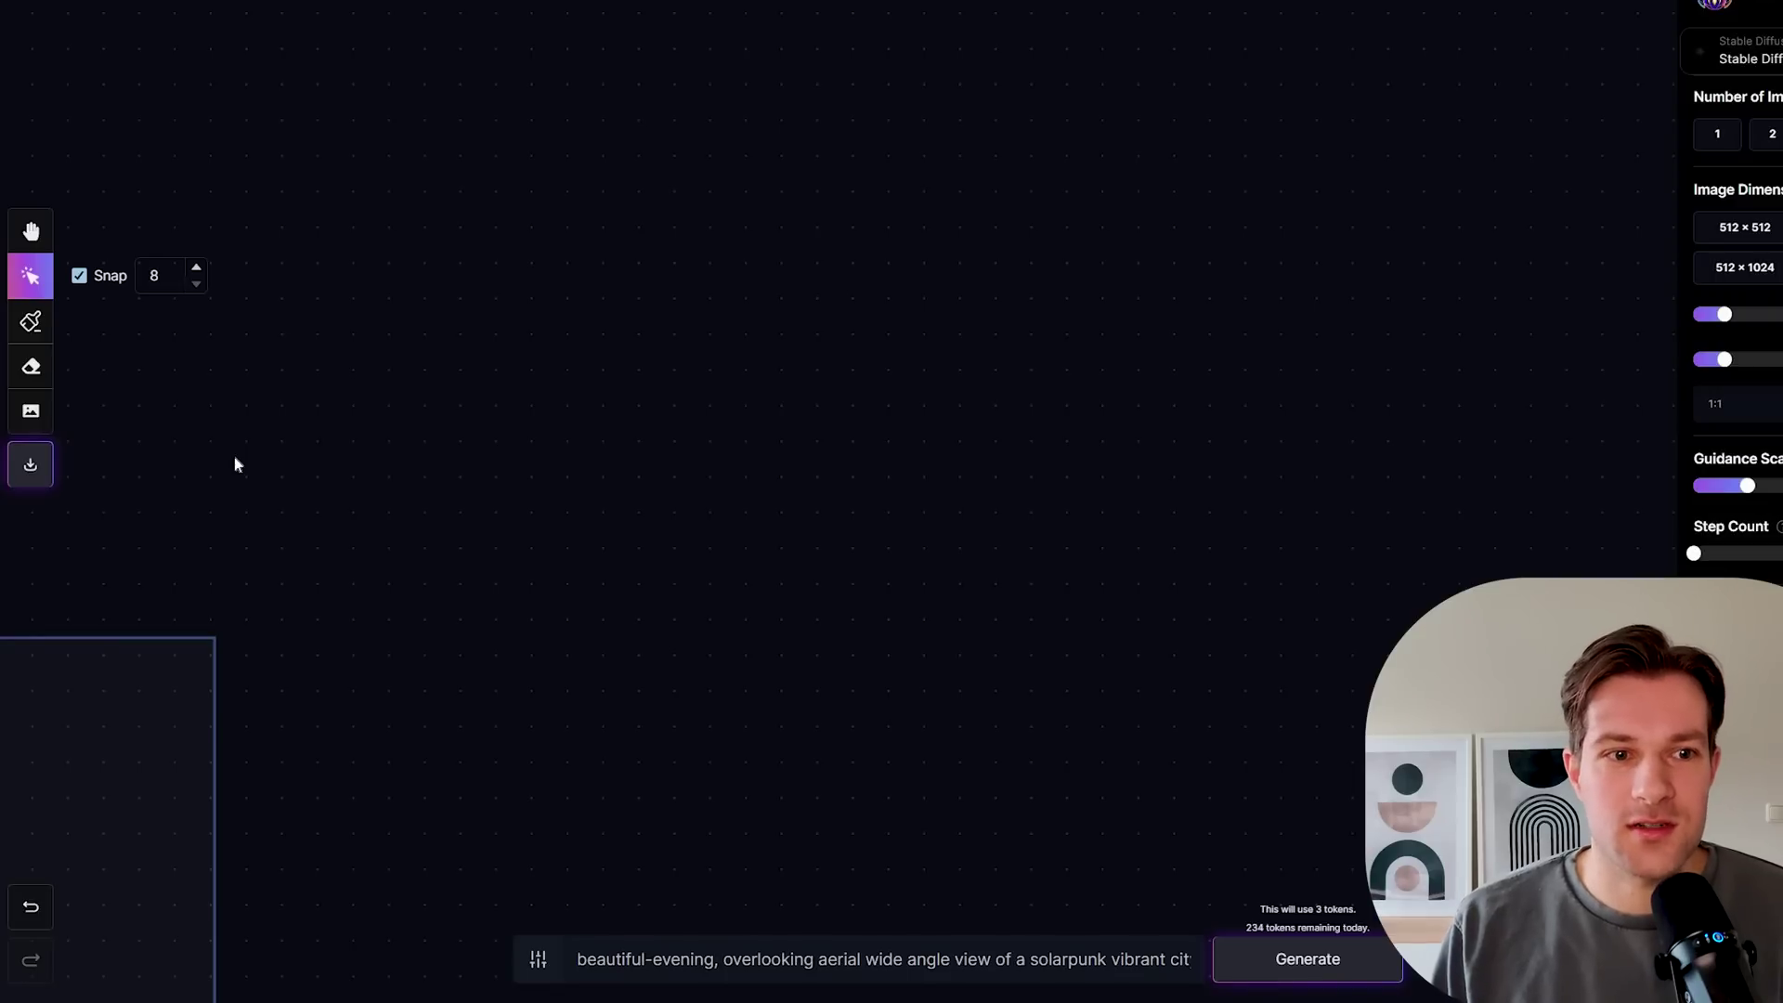
# Step: Add the portrait of the woman in futuristic armor from previous generations to the canvas
pyautogui.click(30, 413)
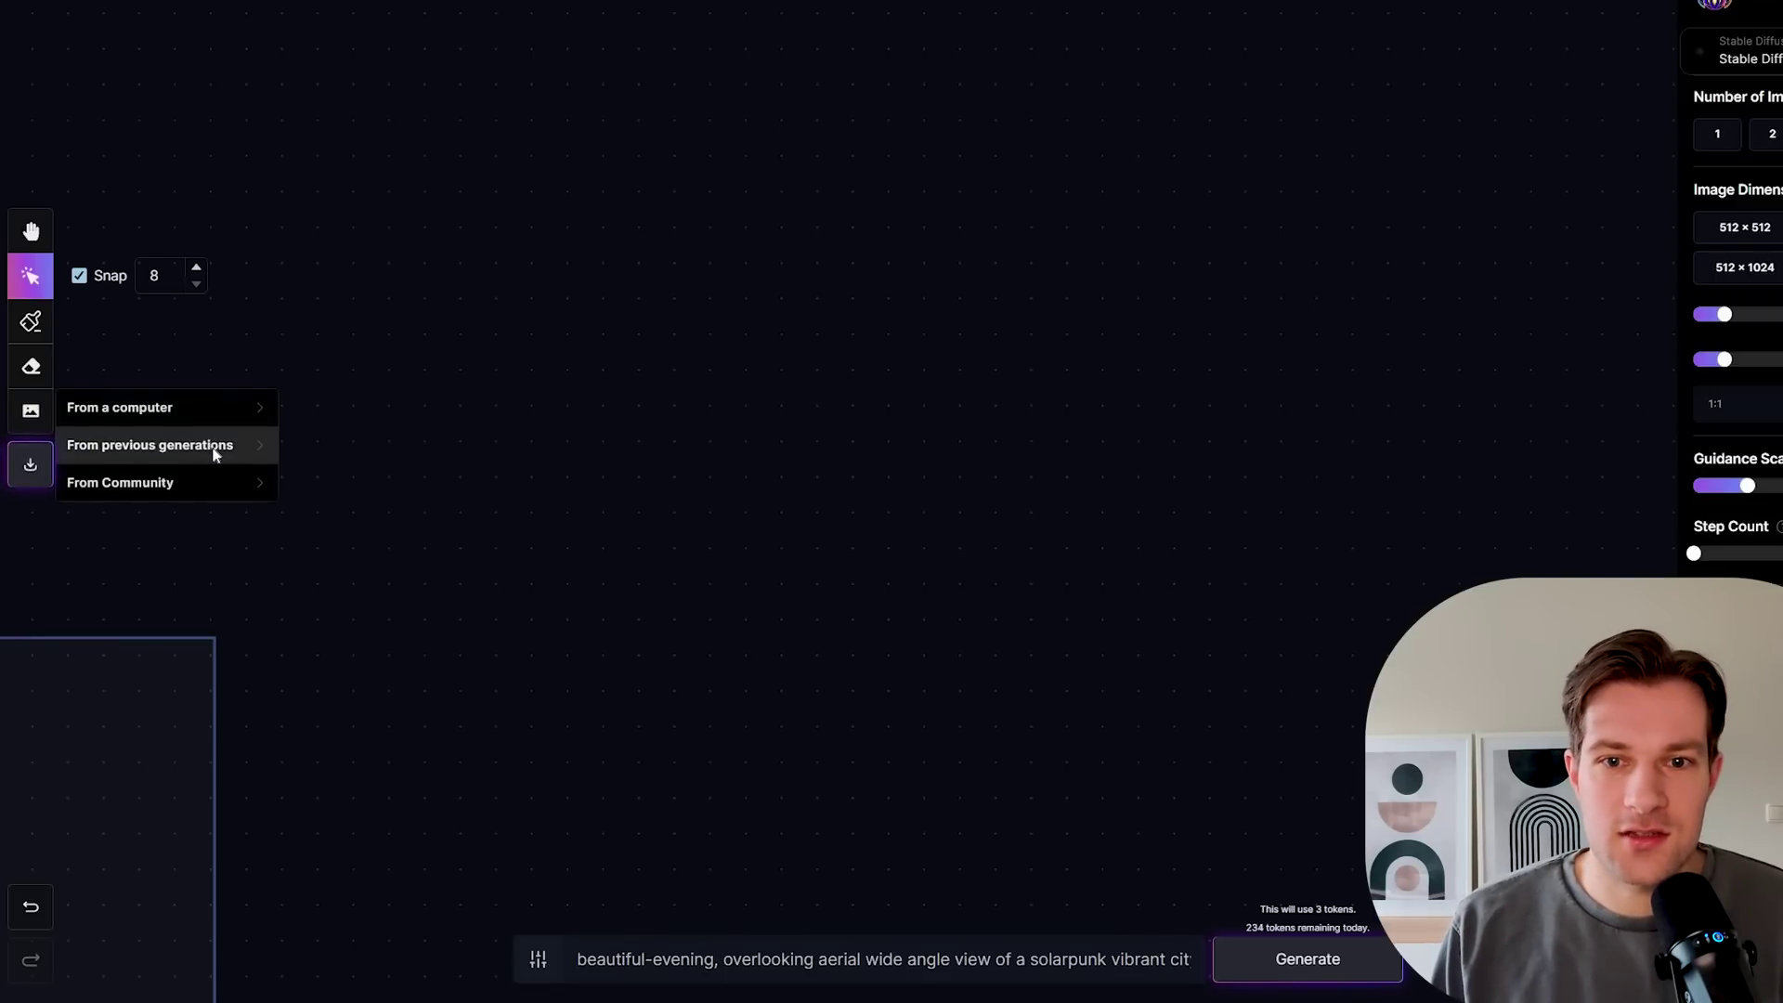
pyautogui.click(214, 455)
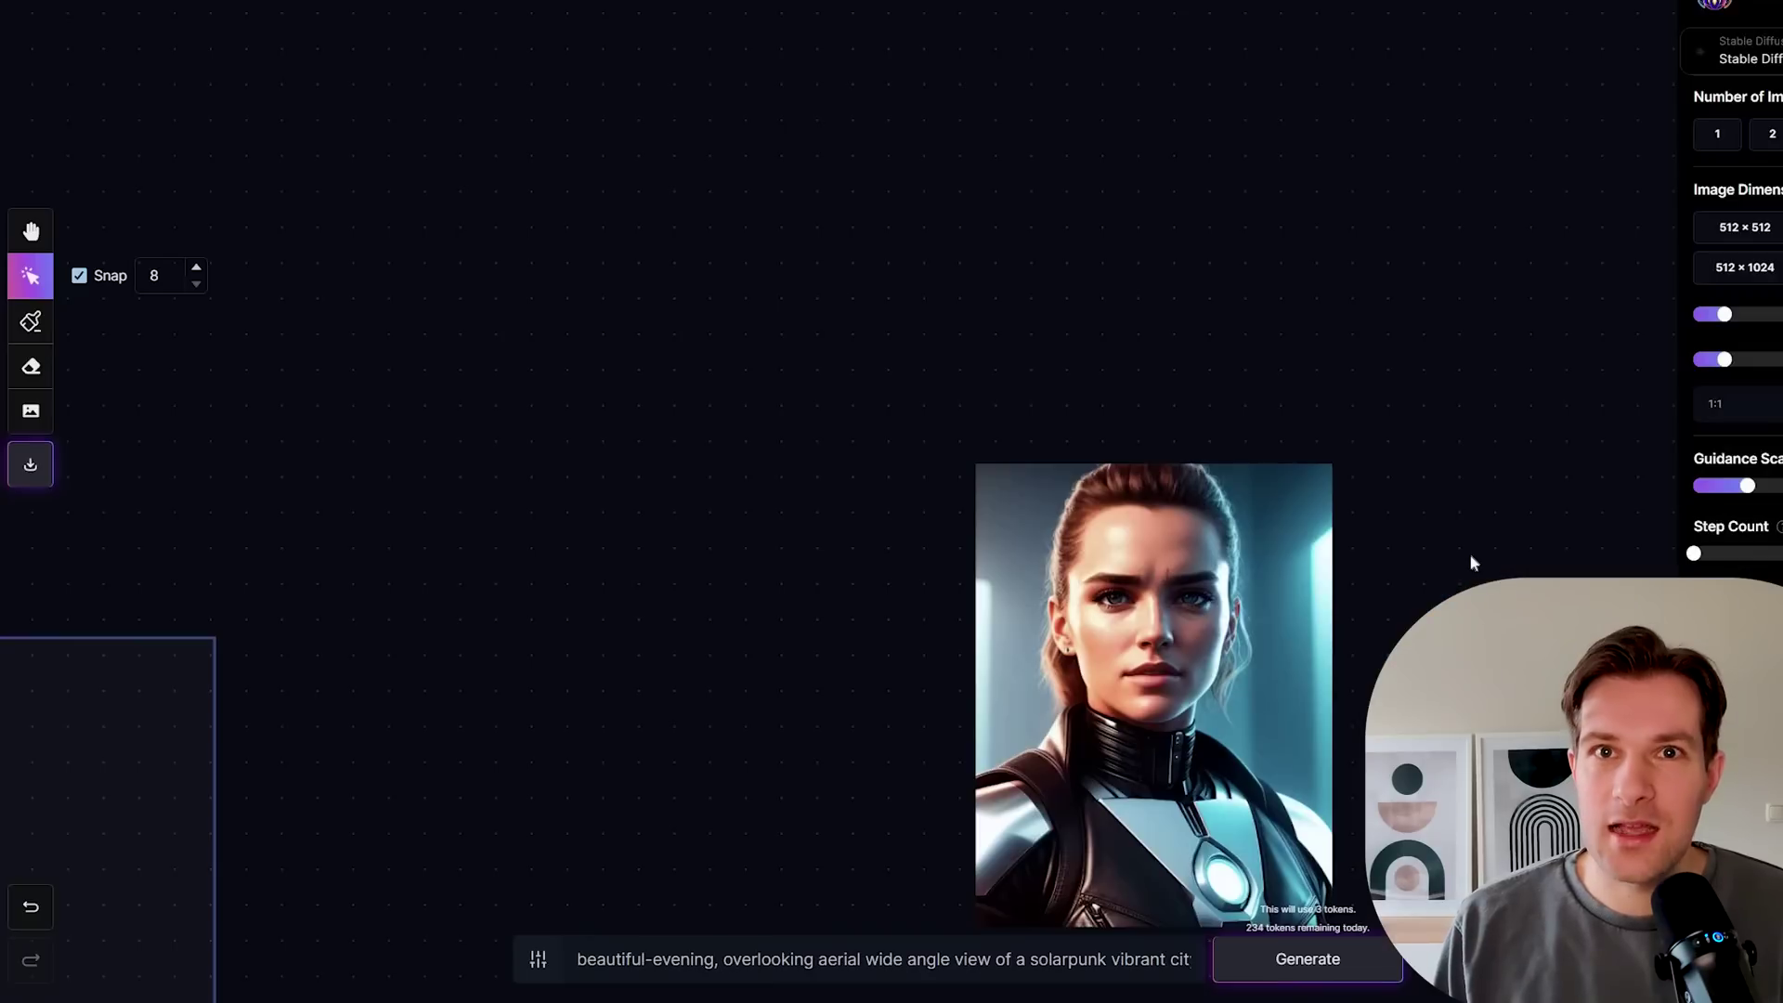
pyautogui.scroll(4, 1467, 559)
pyautogui.scroll(-6, 1440, 557)
pyautogui.moveTo(1525, 465); pyautogui.dragTo(1343, 529)
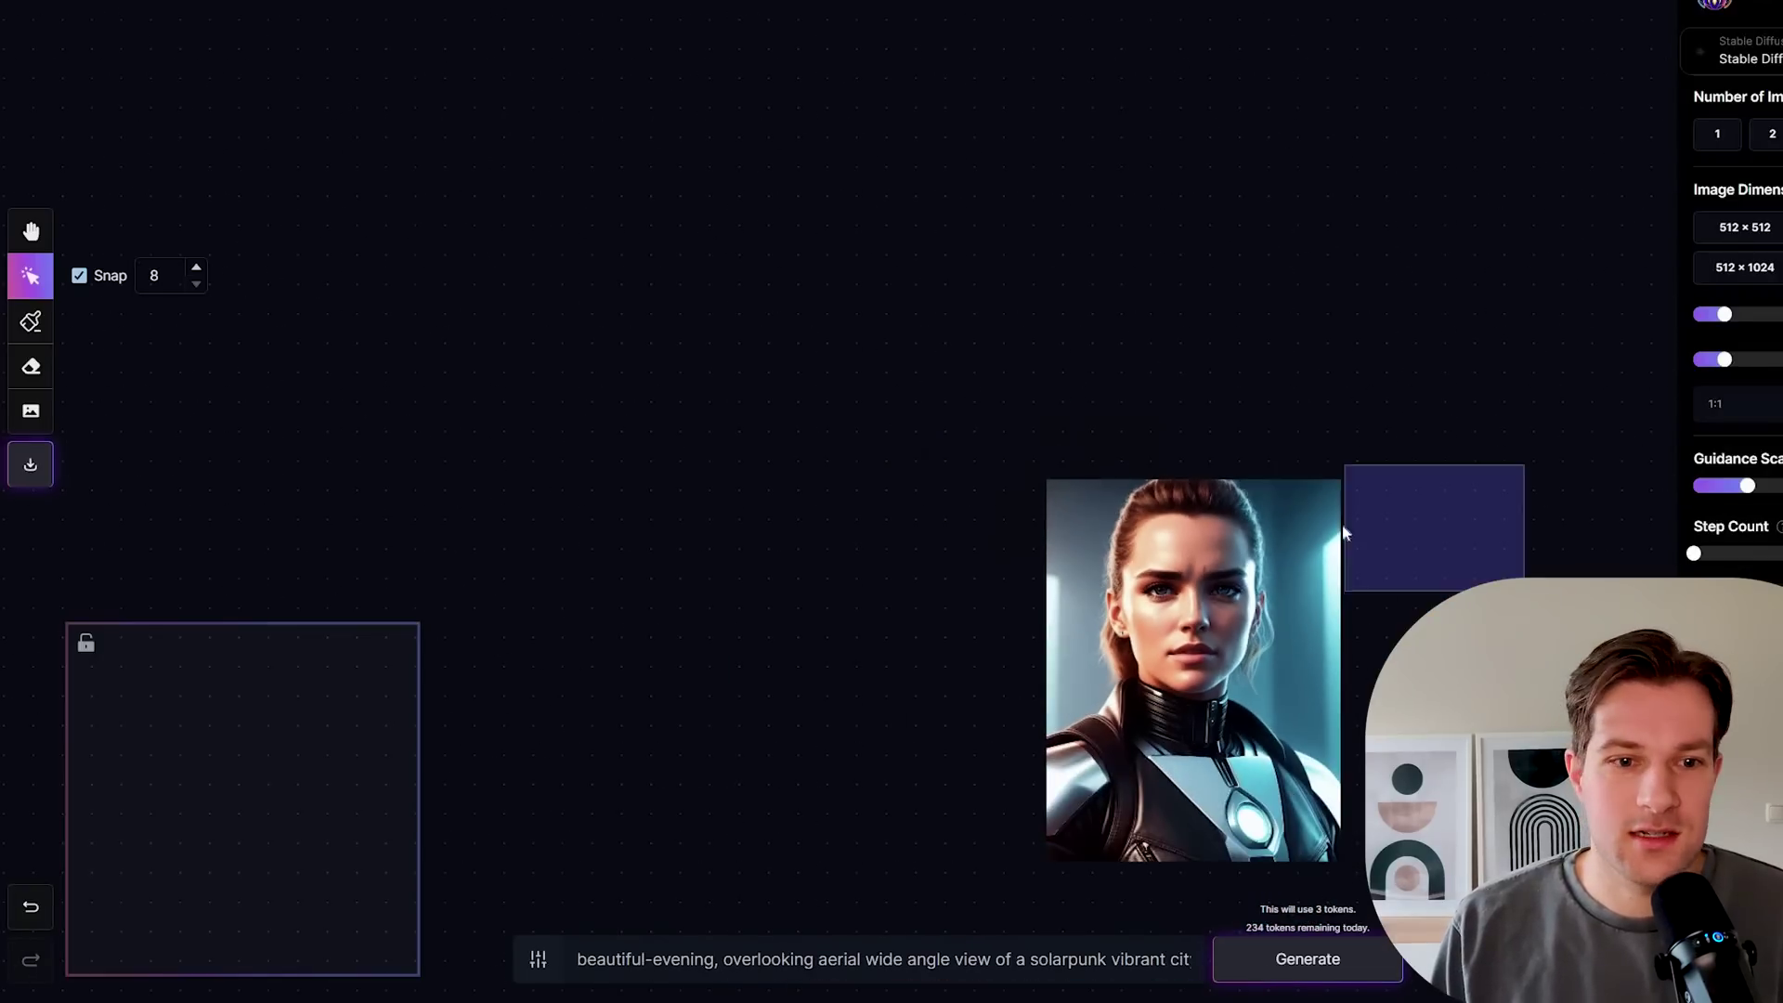
pyautogui.moveTo(1343, 528); pyautogui.dragTo(1258, 581)
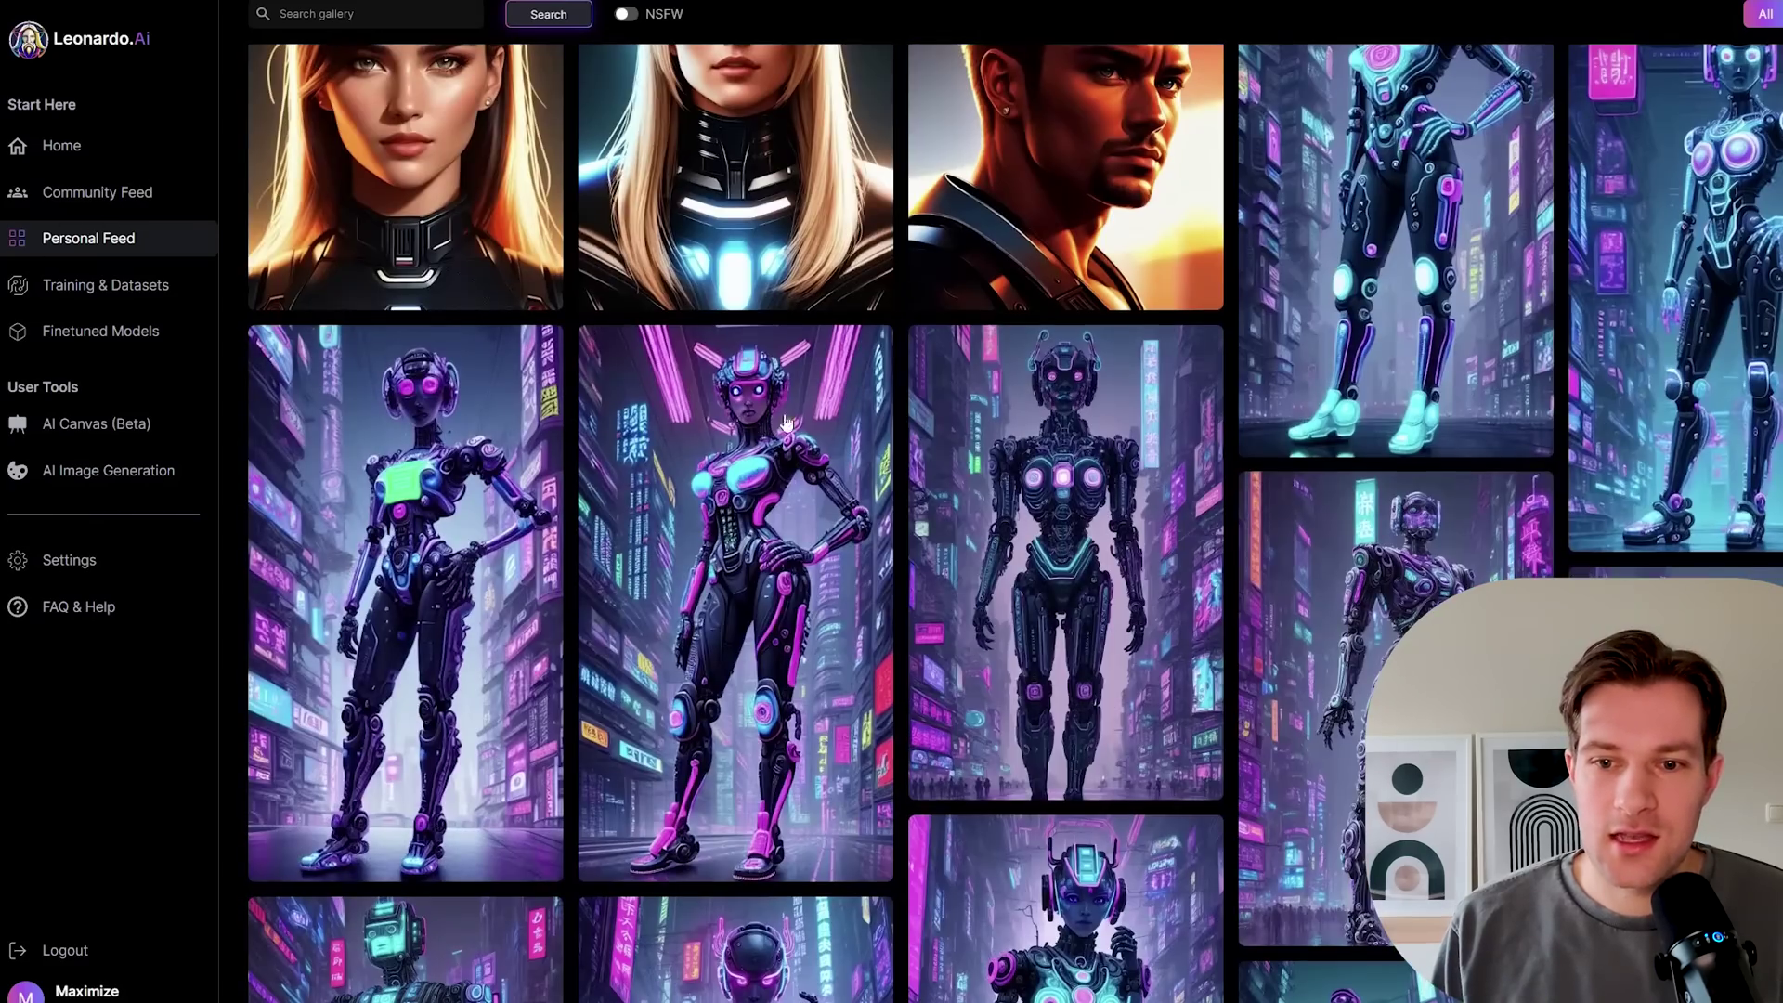
# Step: Find the "Portrait of a terminator" image of the woman in the personal feed, copy its prompt, and open the image in the canvas editor
pyautogui.scroll(-10, 954, 541)
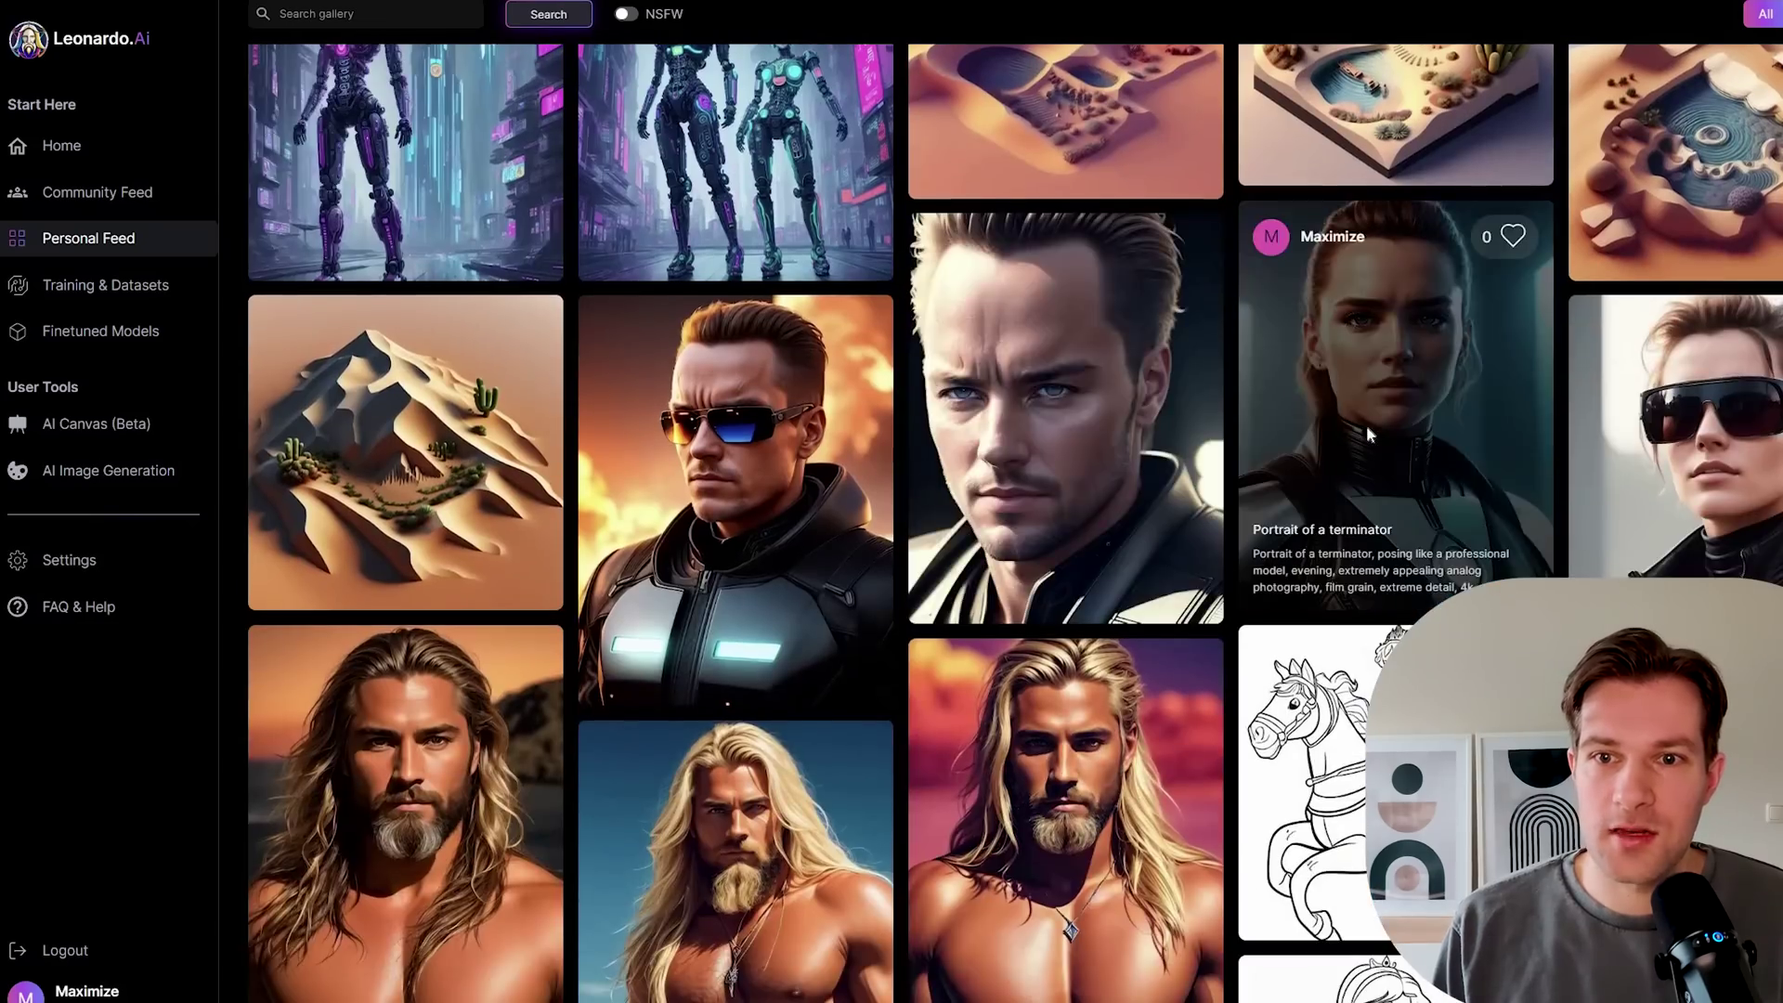
pyautogui.click(1368, 431)
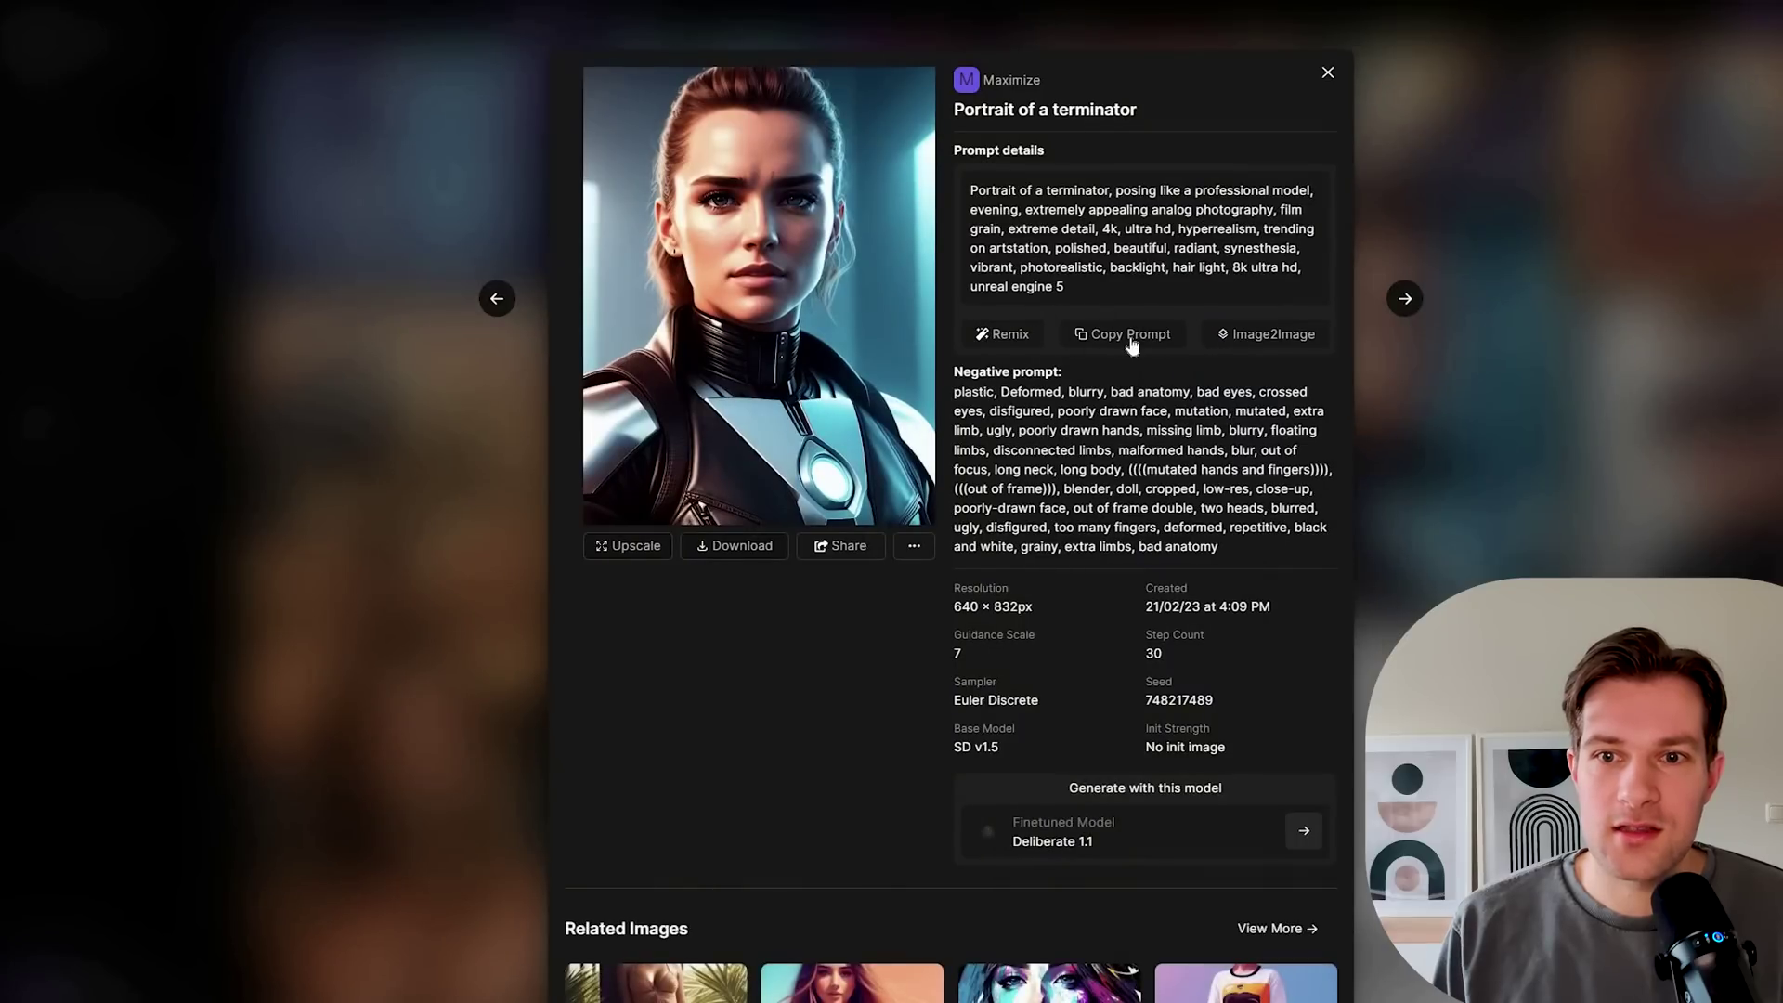
pyautogui.click(1133, 344)
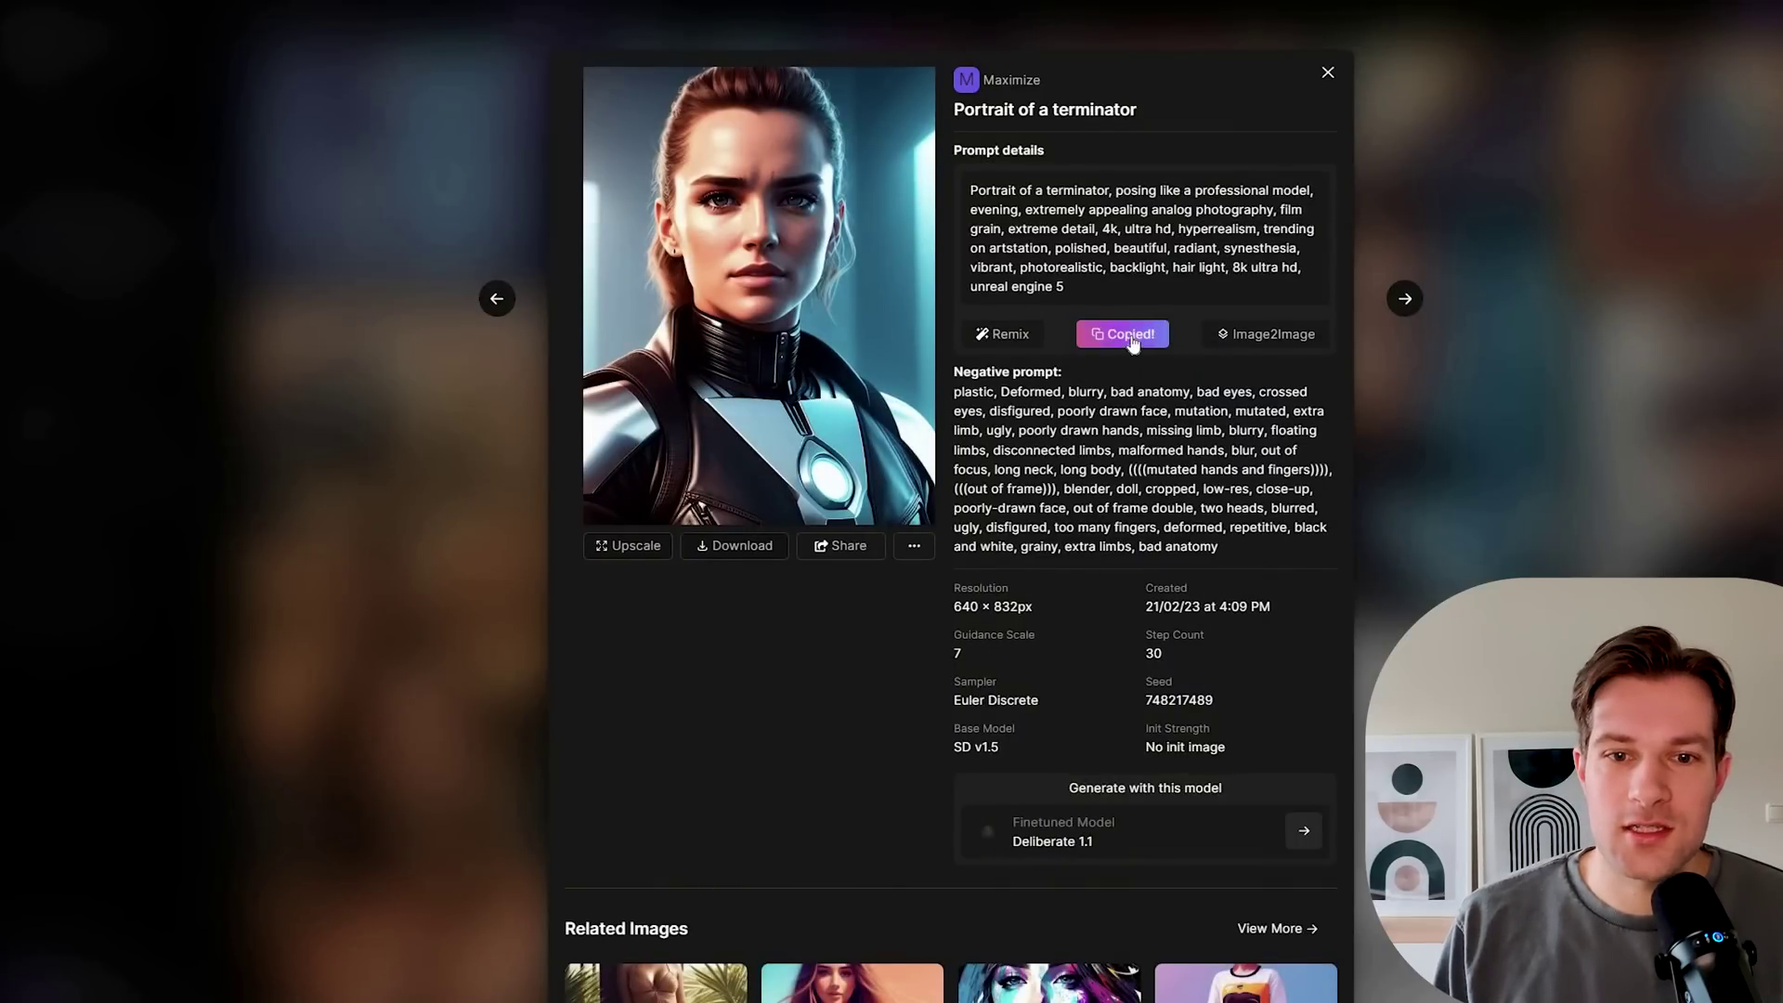
pyautogui.click(914, 546)
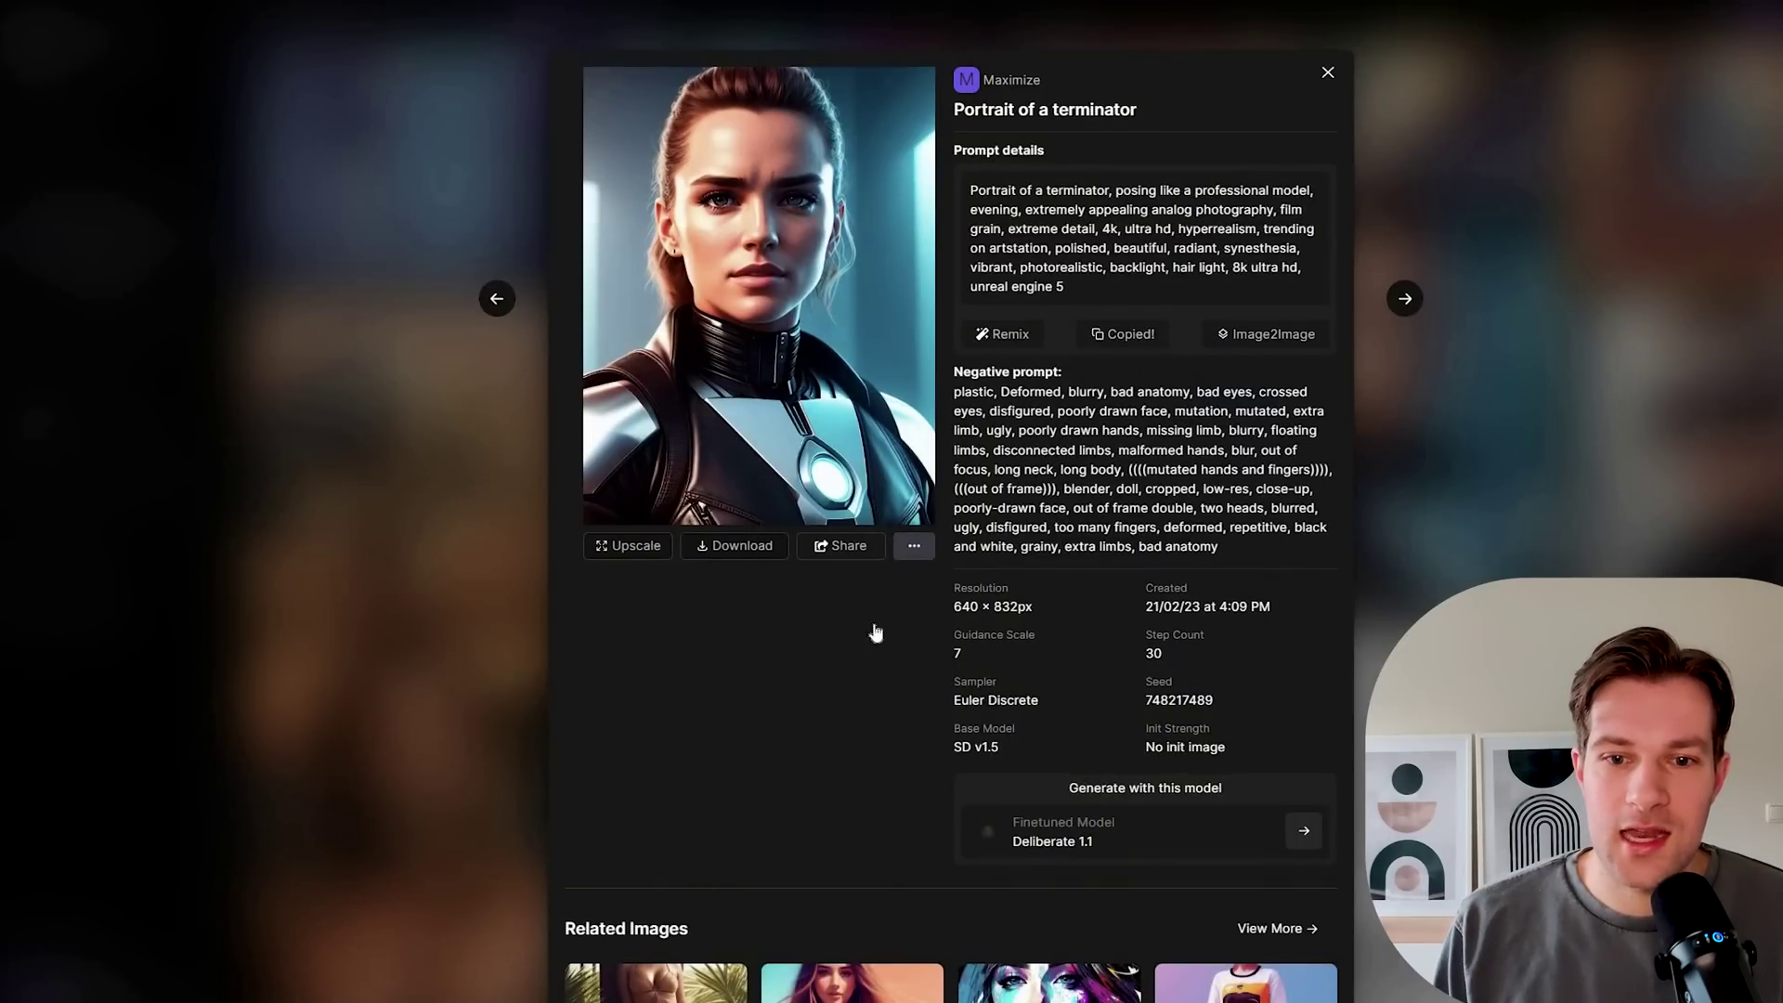
pyautogui.click(847, 691)
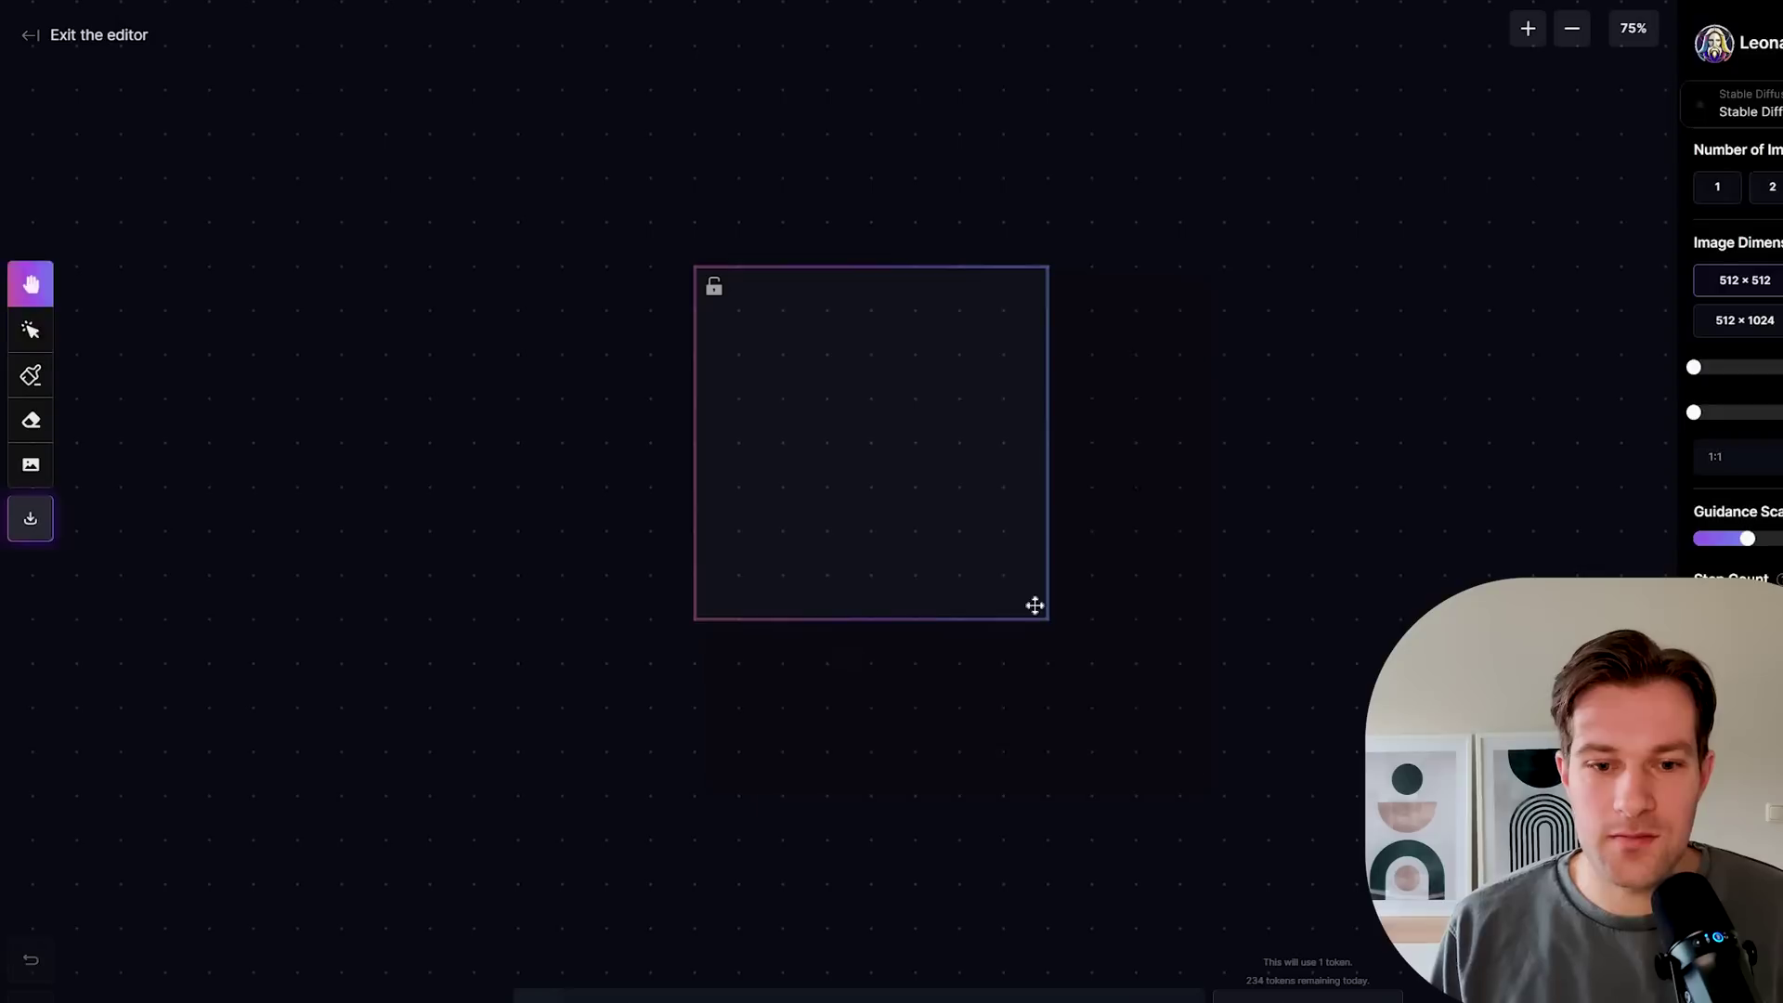
# Step: Paste the copied prompt, place the generation frame over the portrait's upper-left edge, and generate an extension above the head
pyautogui.click(715, 958)
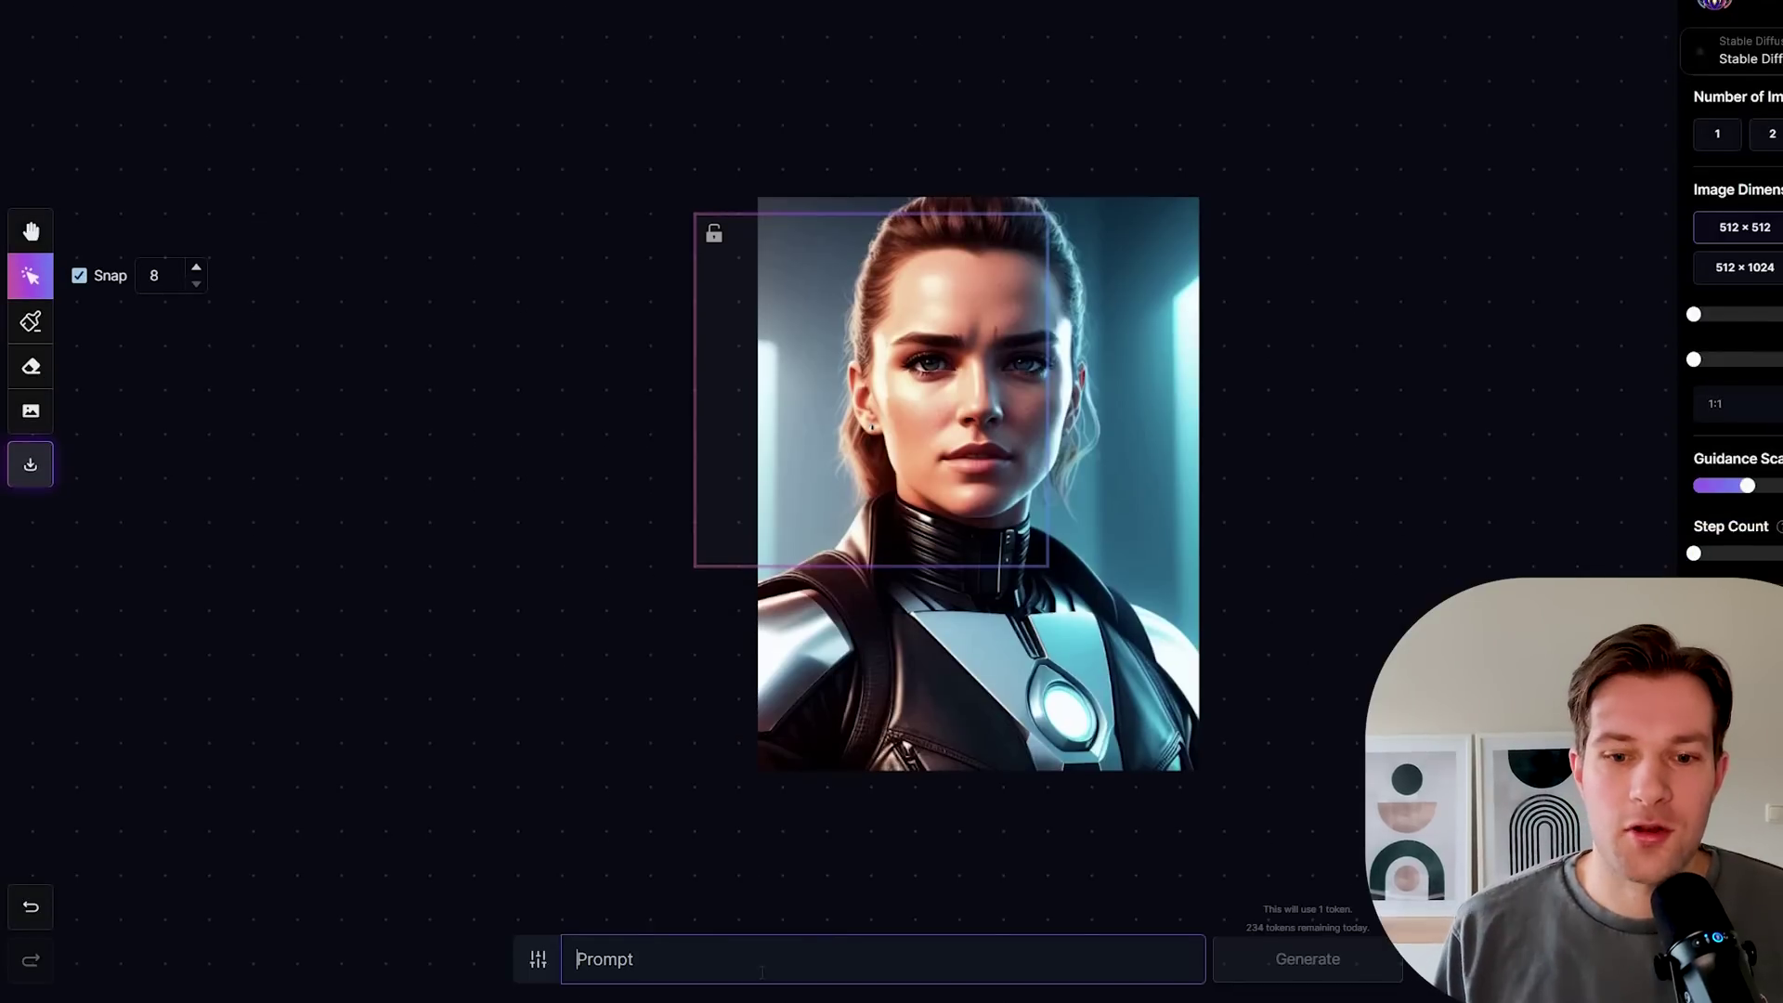
pyautogui.hotkey('ctrl', 'v')
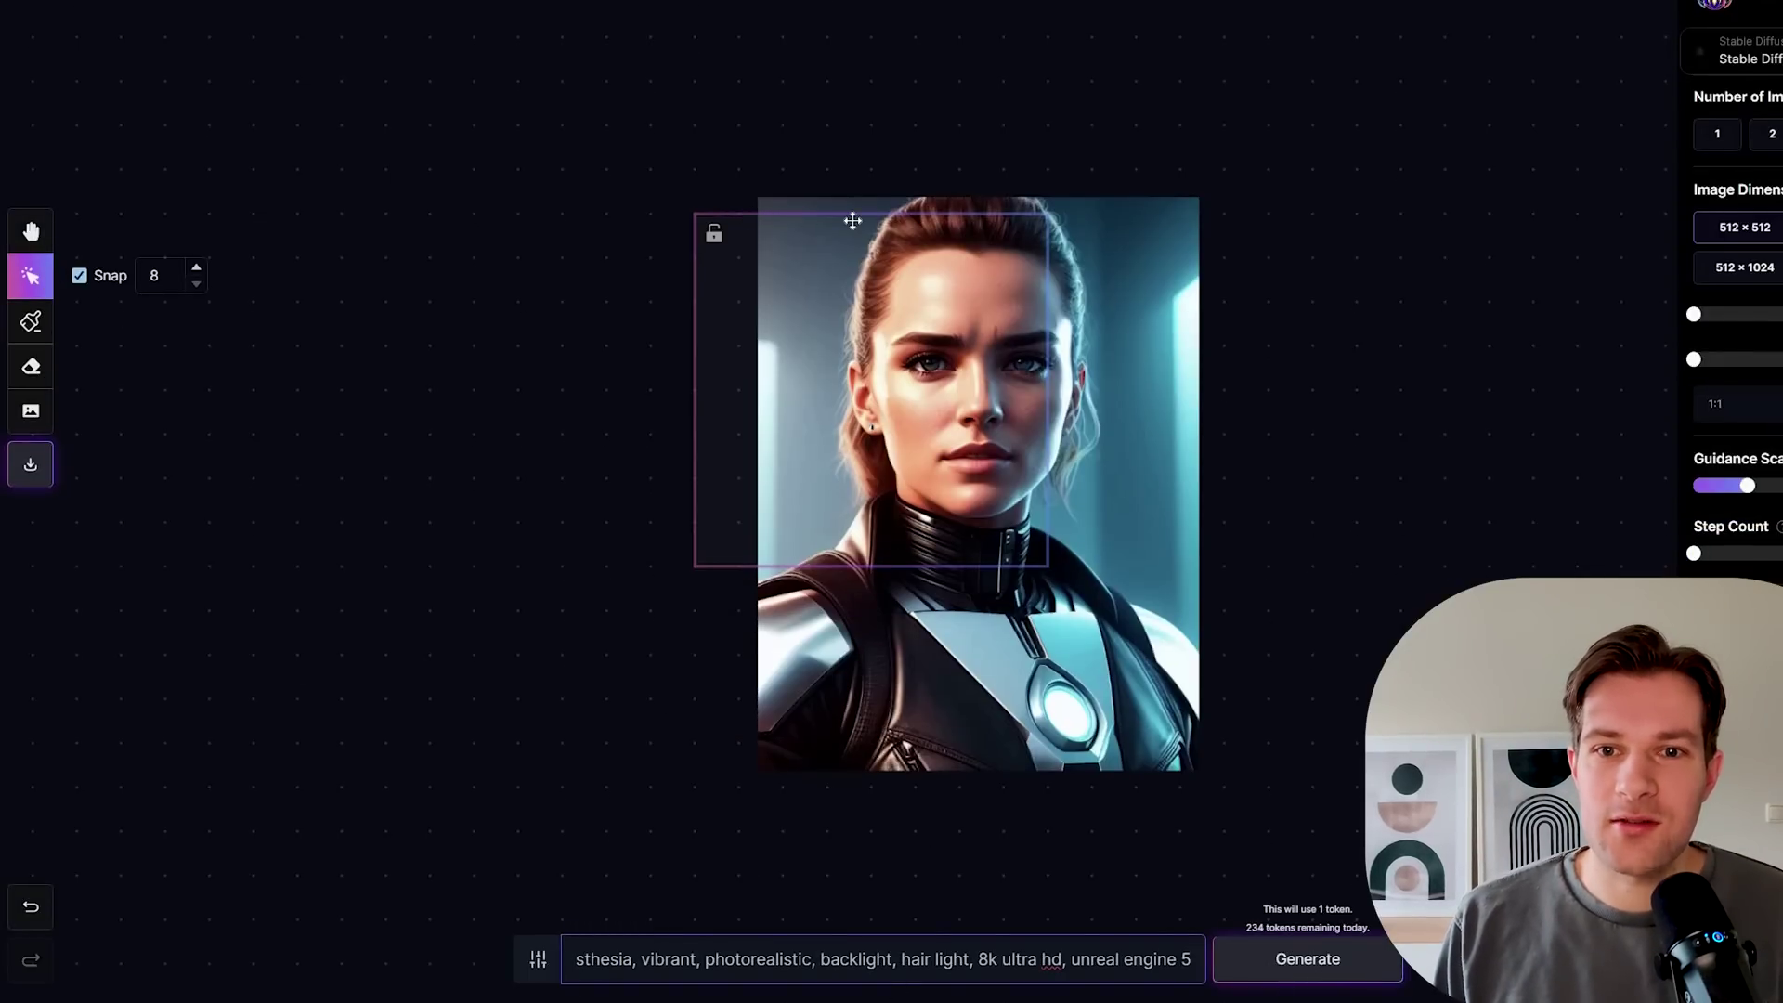
pyautogui.moveTo(853, 221); pyautogui.dragTo(951, 226)
pyautogui.moveTo(837, 184); pyautogui.dragTo(814, 82)
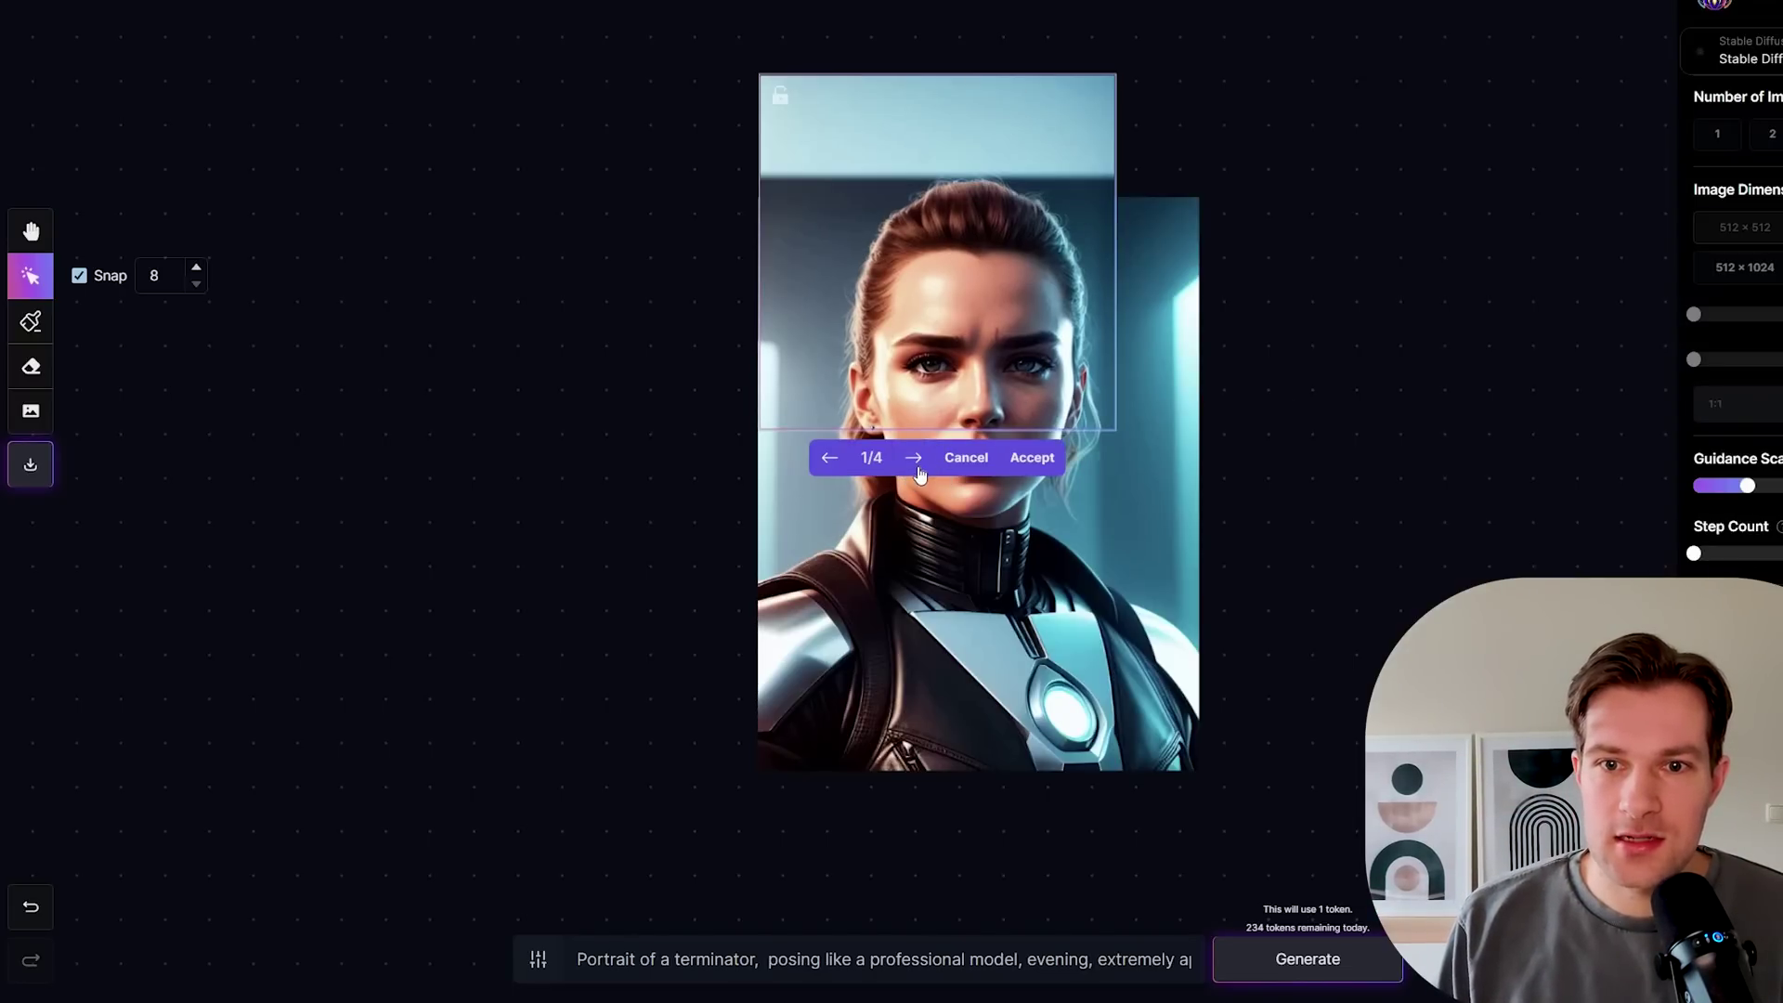
# Step: Compare the variants of the extension above the head and accept the fourth one with the plain dark background
pyautogui.click(919, 472)
pyautogui.click(919, 471)
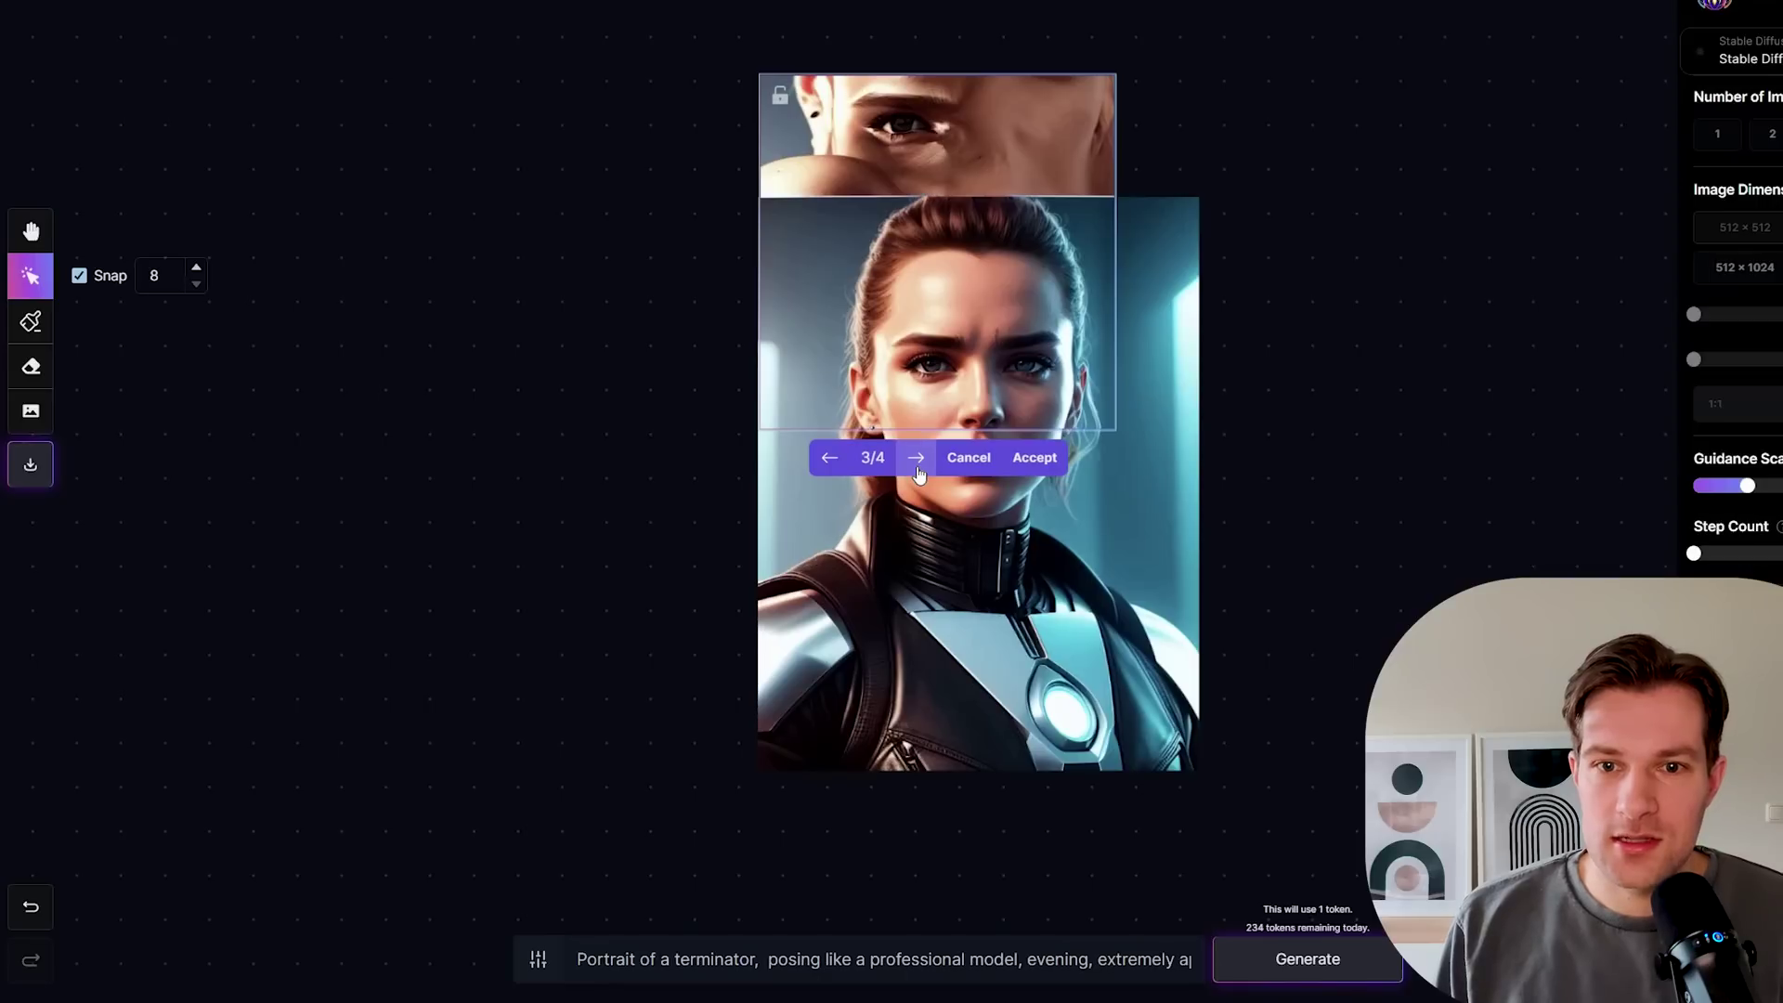
pyautogui.click(827, 460)
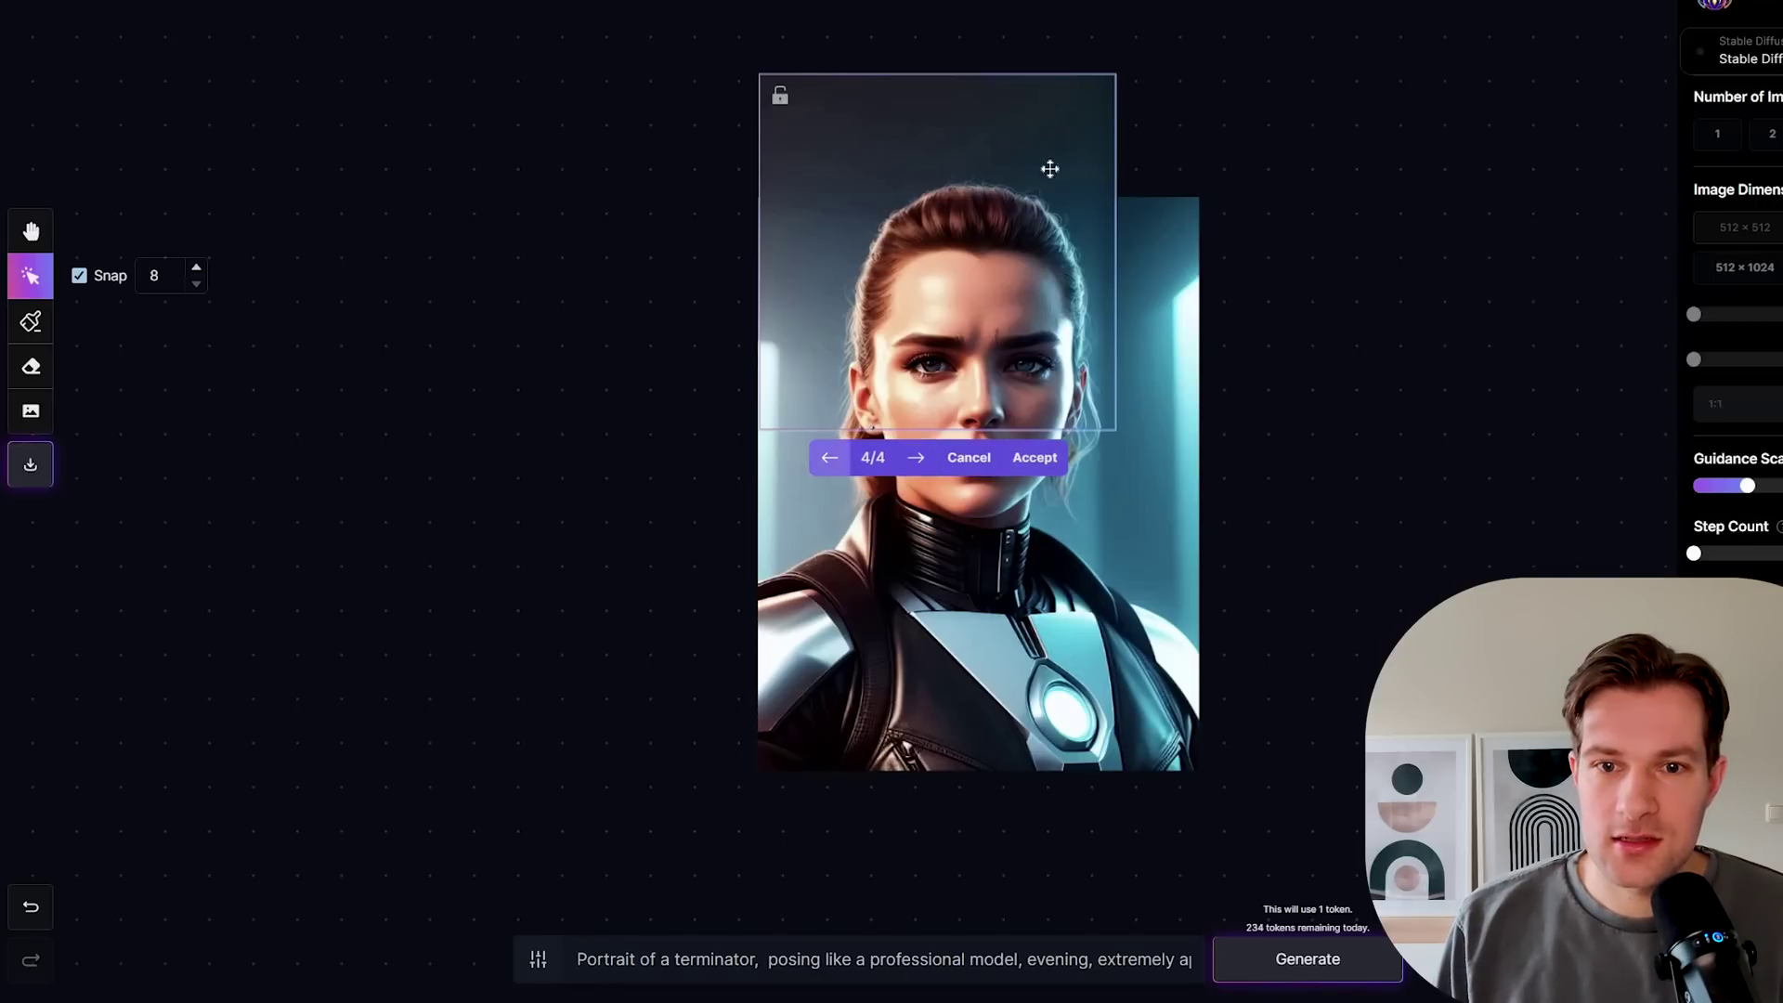
pyautogui.click(828, 461)
pyautogui.press('Right')
pyautogui.press('Right')
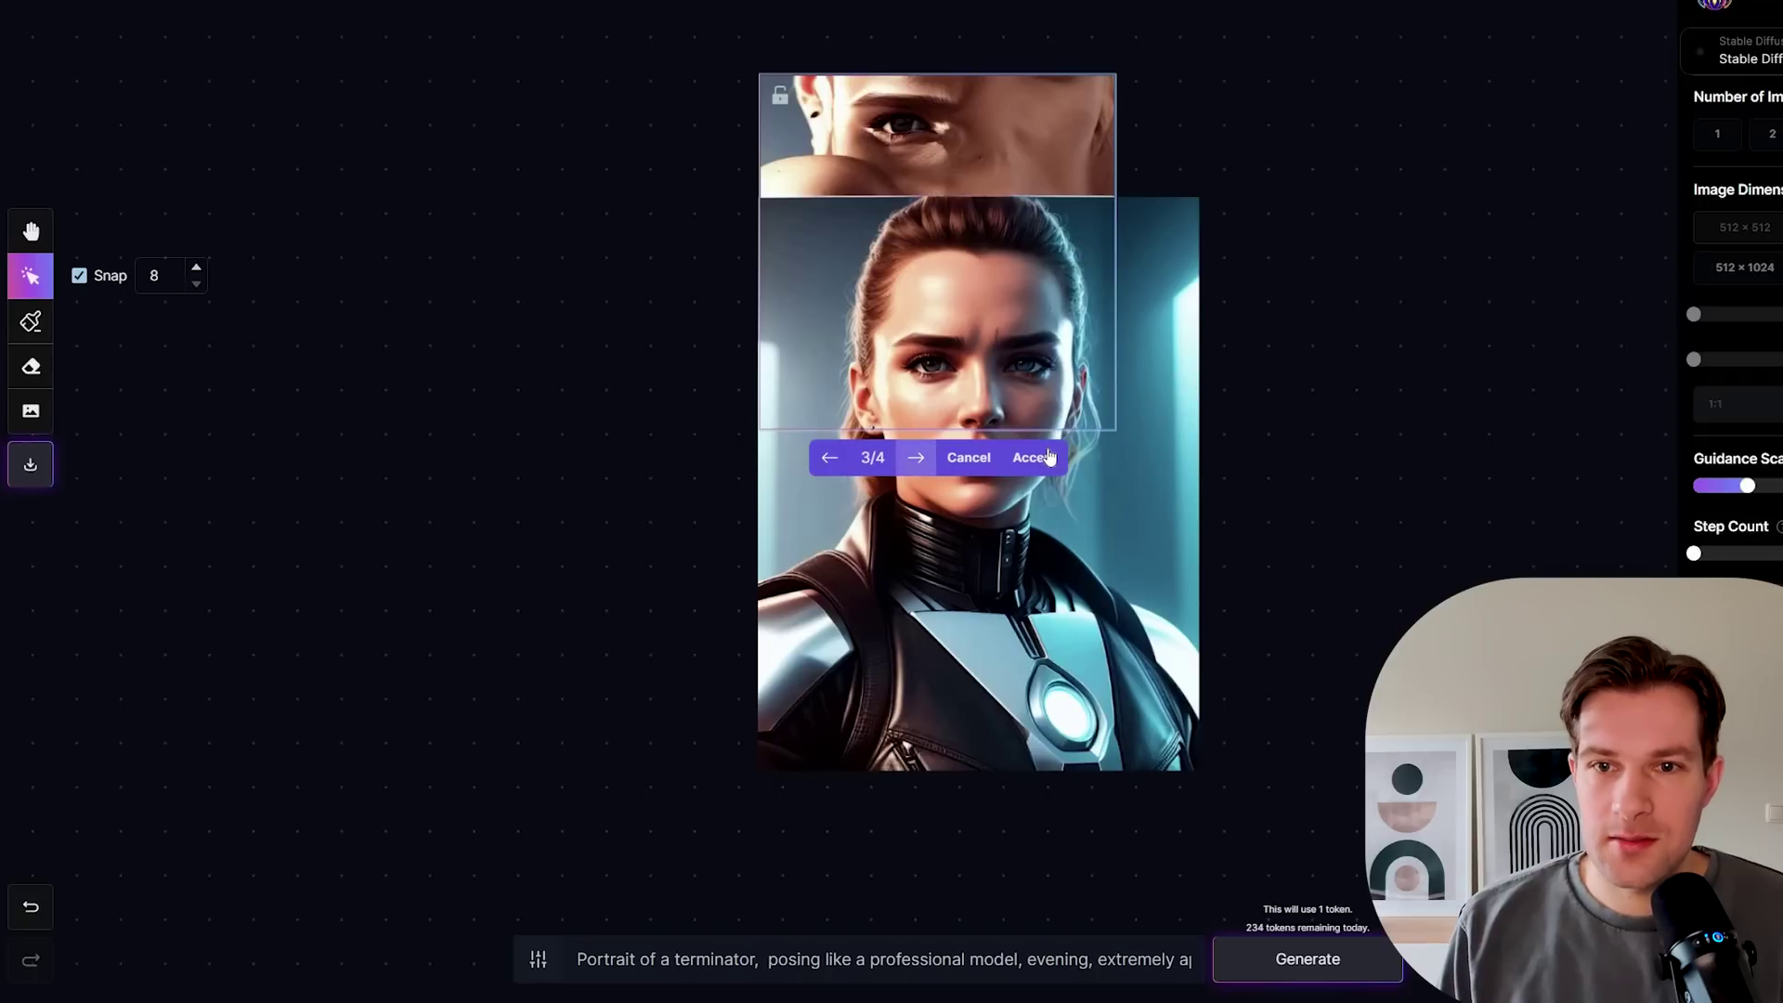
pyautogui.click(1033, 459)
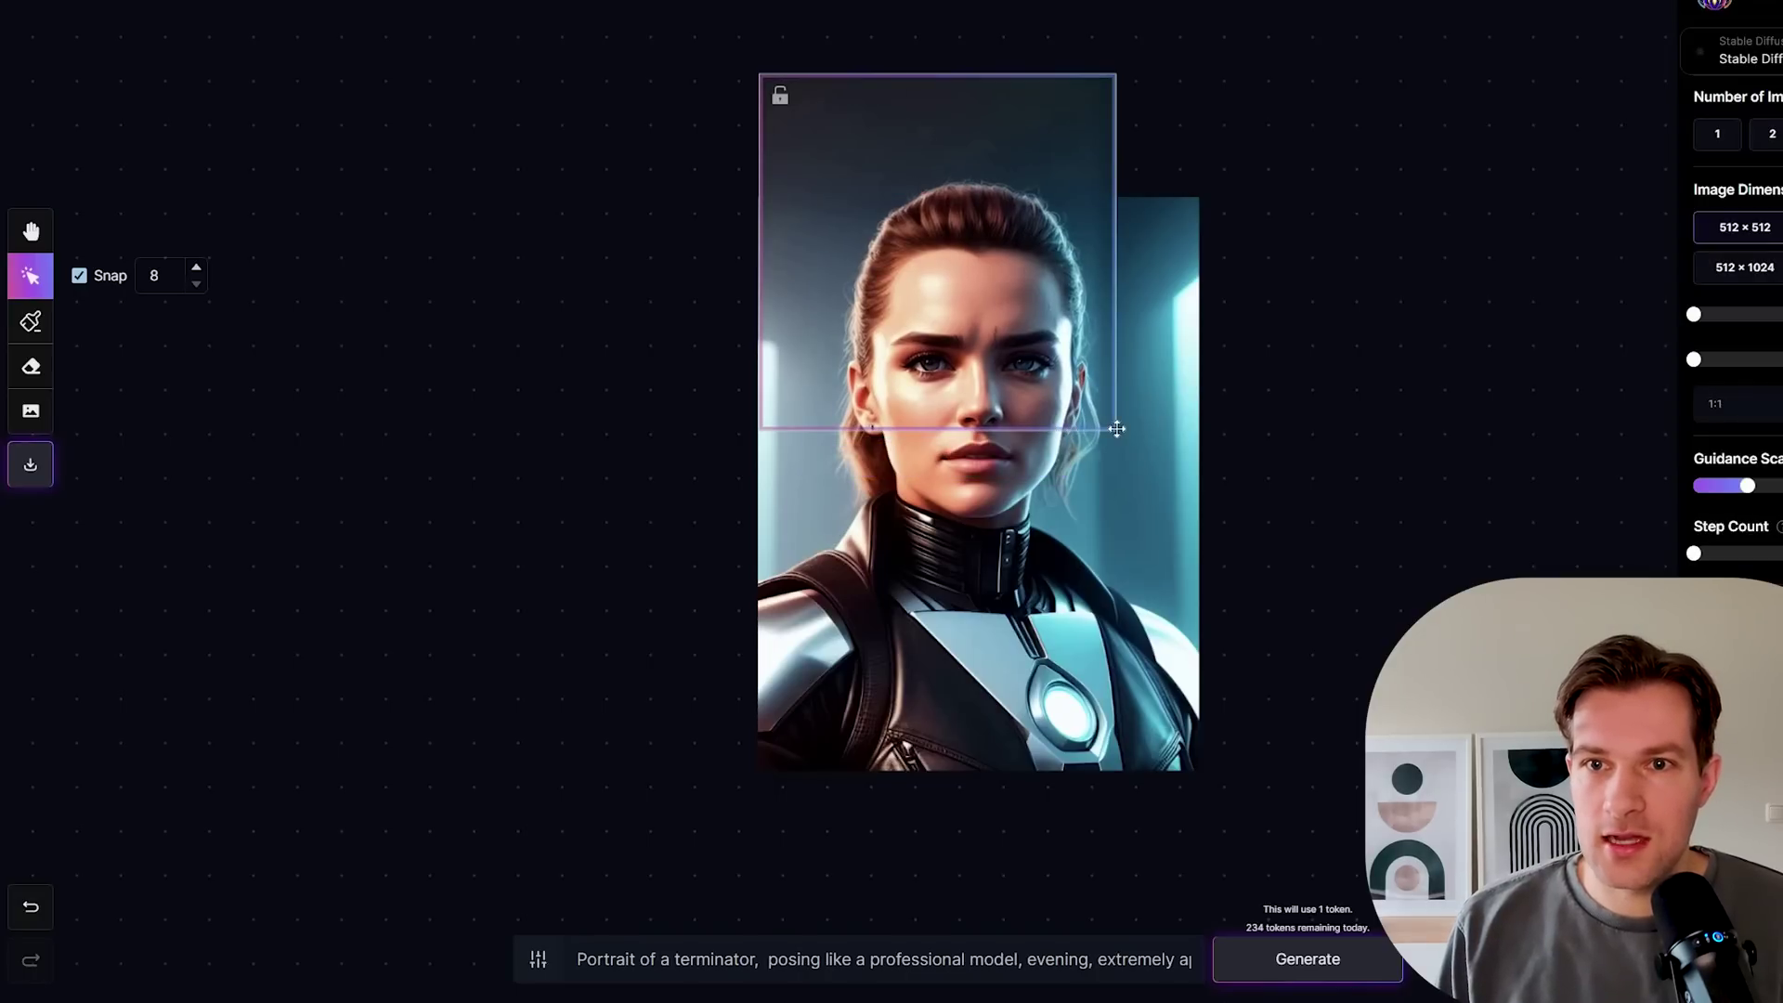
# Step: Fill the portrait's missing upper-right corner, generate an extension beyond the right edge, and compare its variants
pyautogui.moveTo(1097, 427); pyautogui.dragTo(1180, 426)
pyautogui.click(1300, 960)
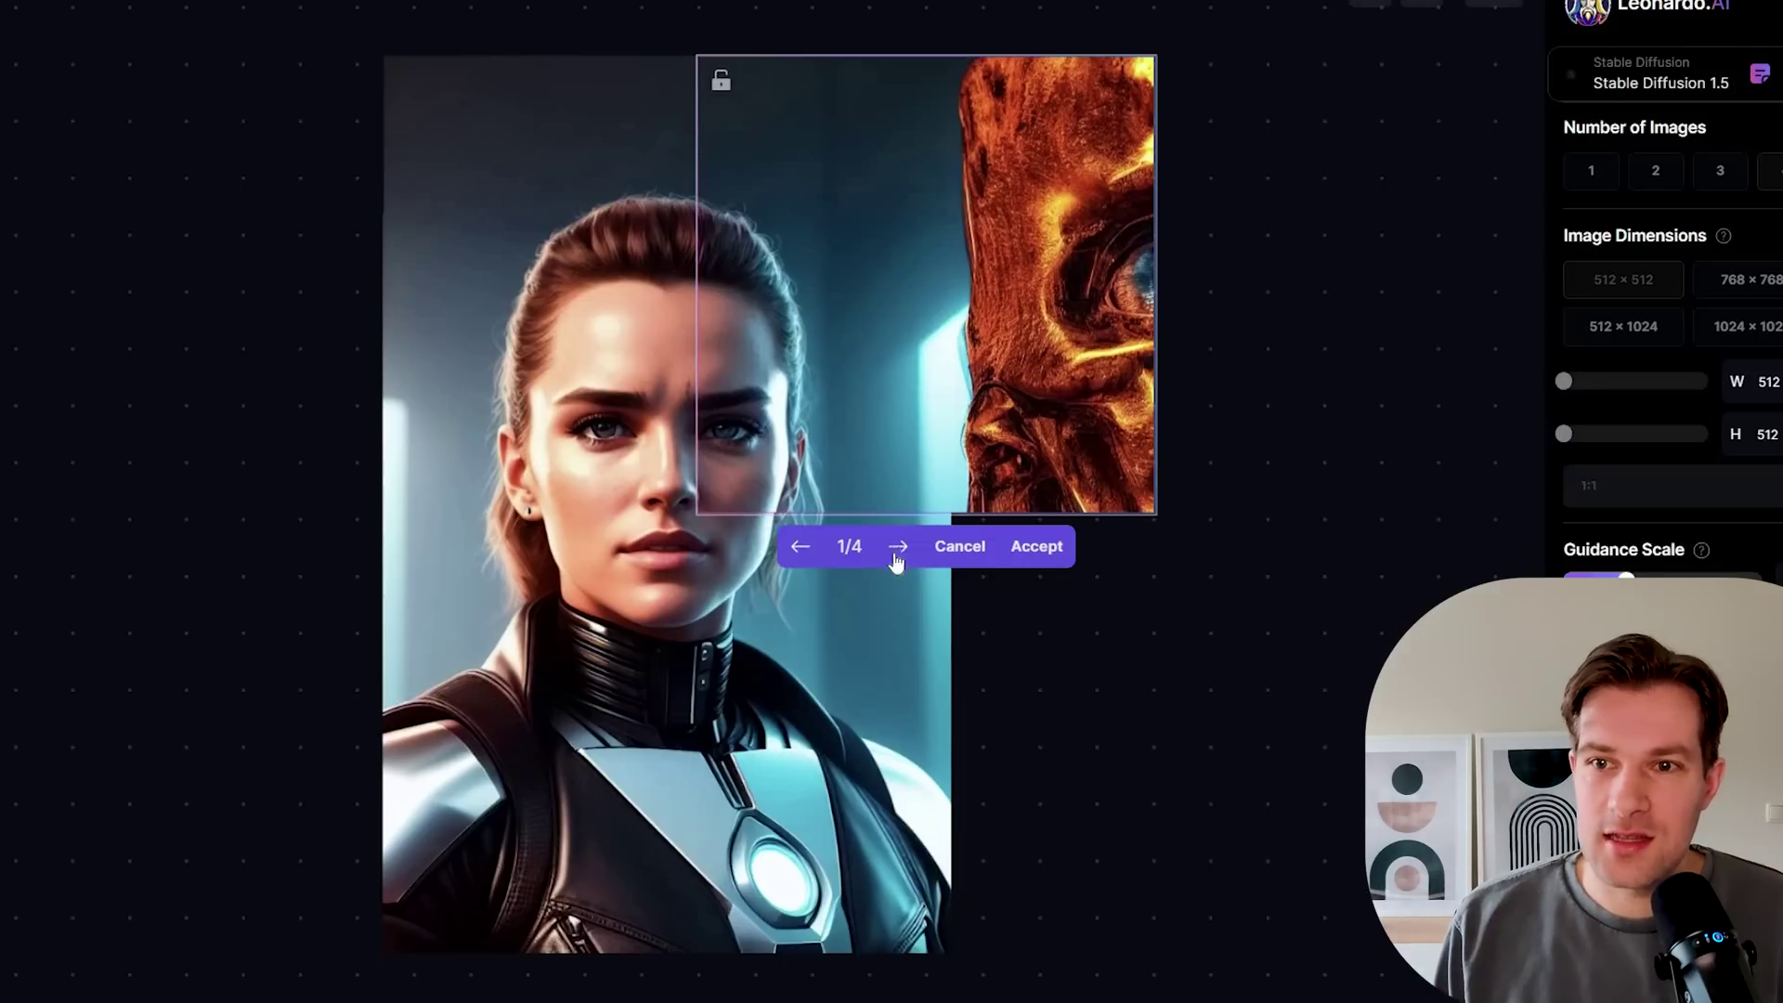
pyautogui.click(902, 550)
pyautogui.click(902, 550)
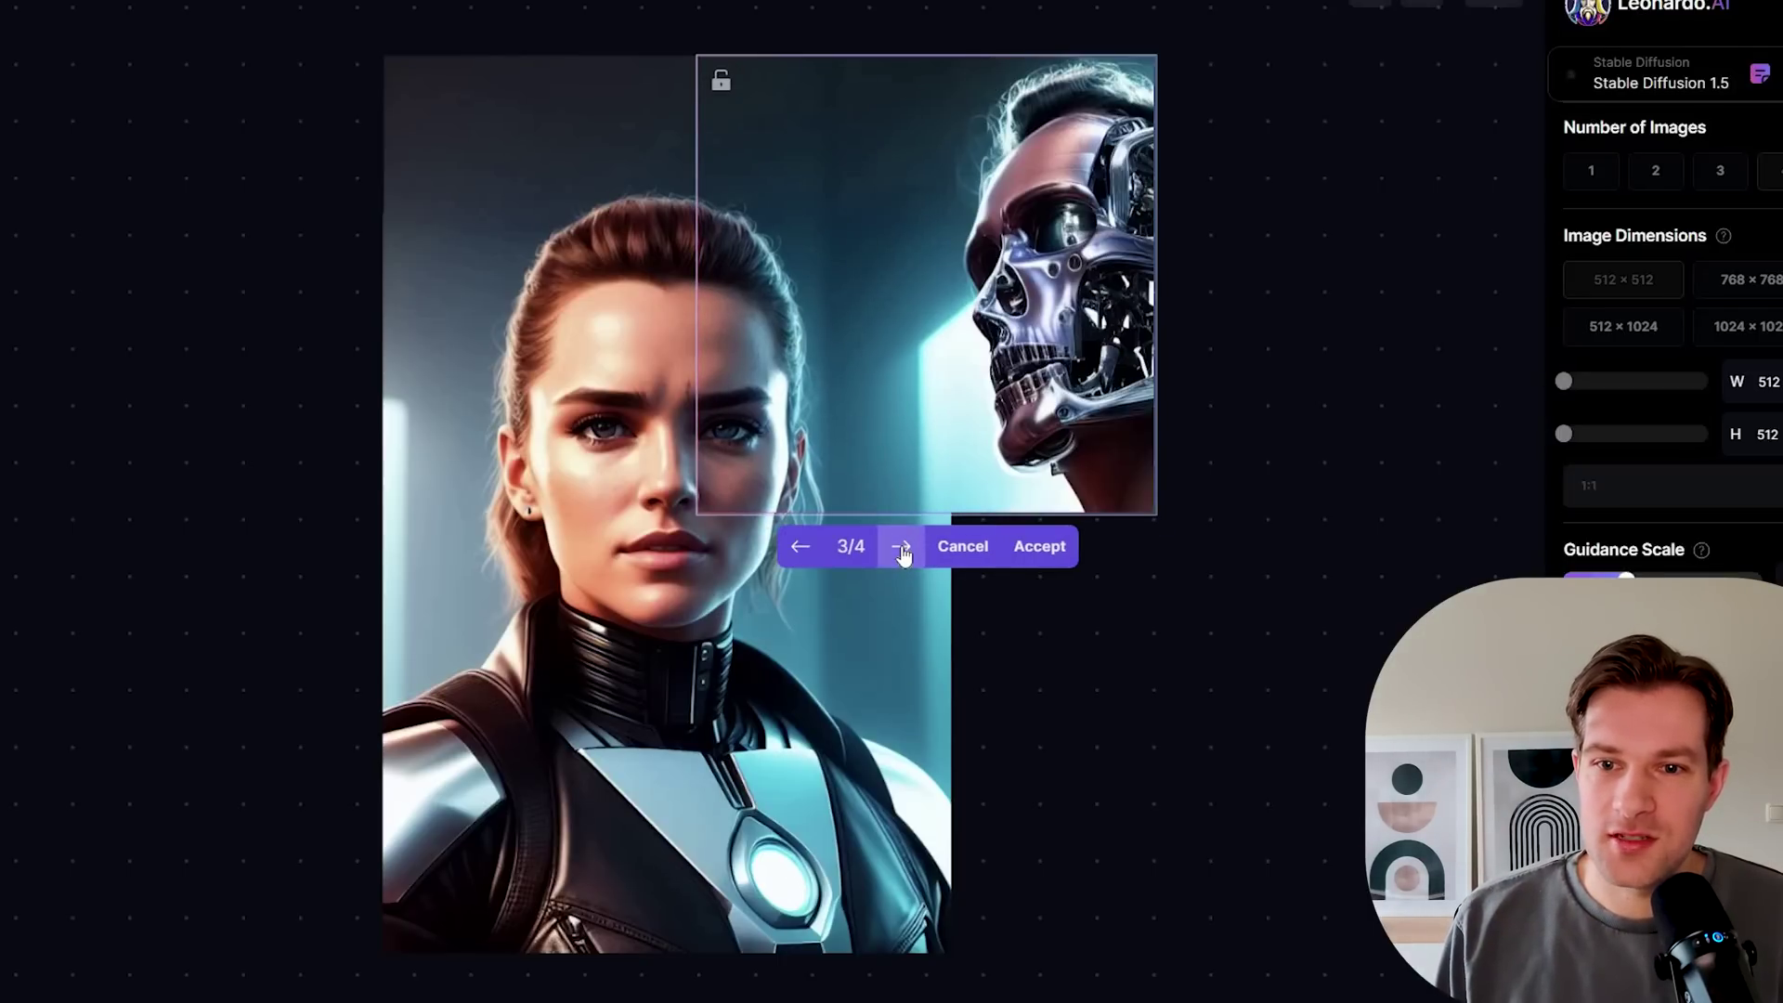
pyautogui.click(796, 552)
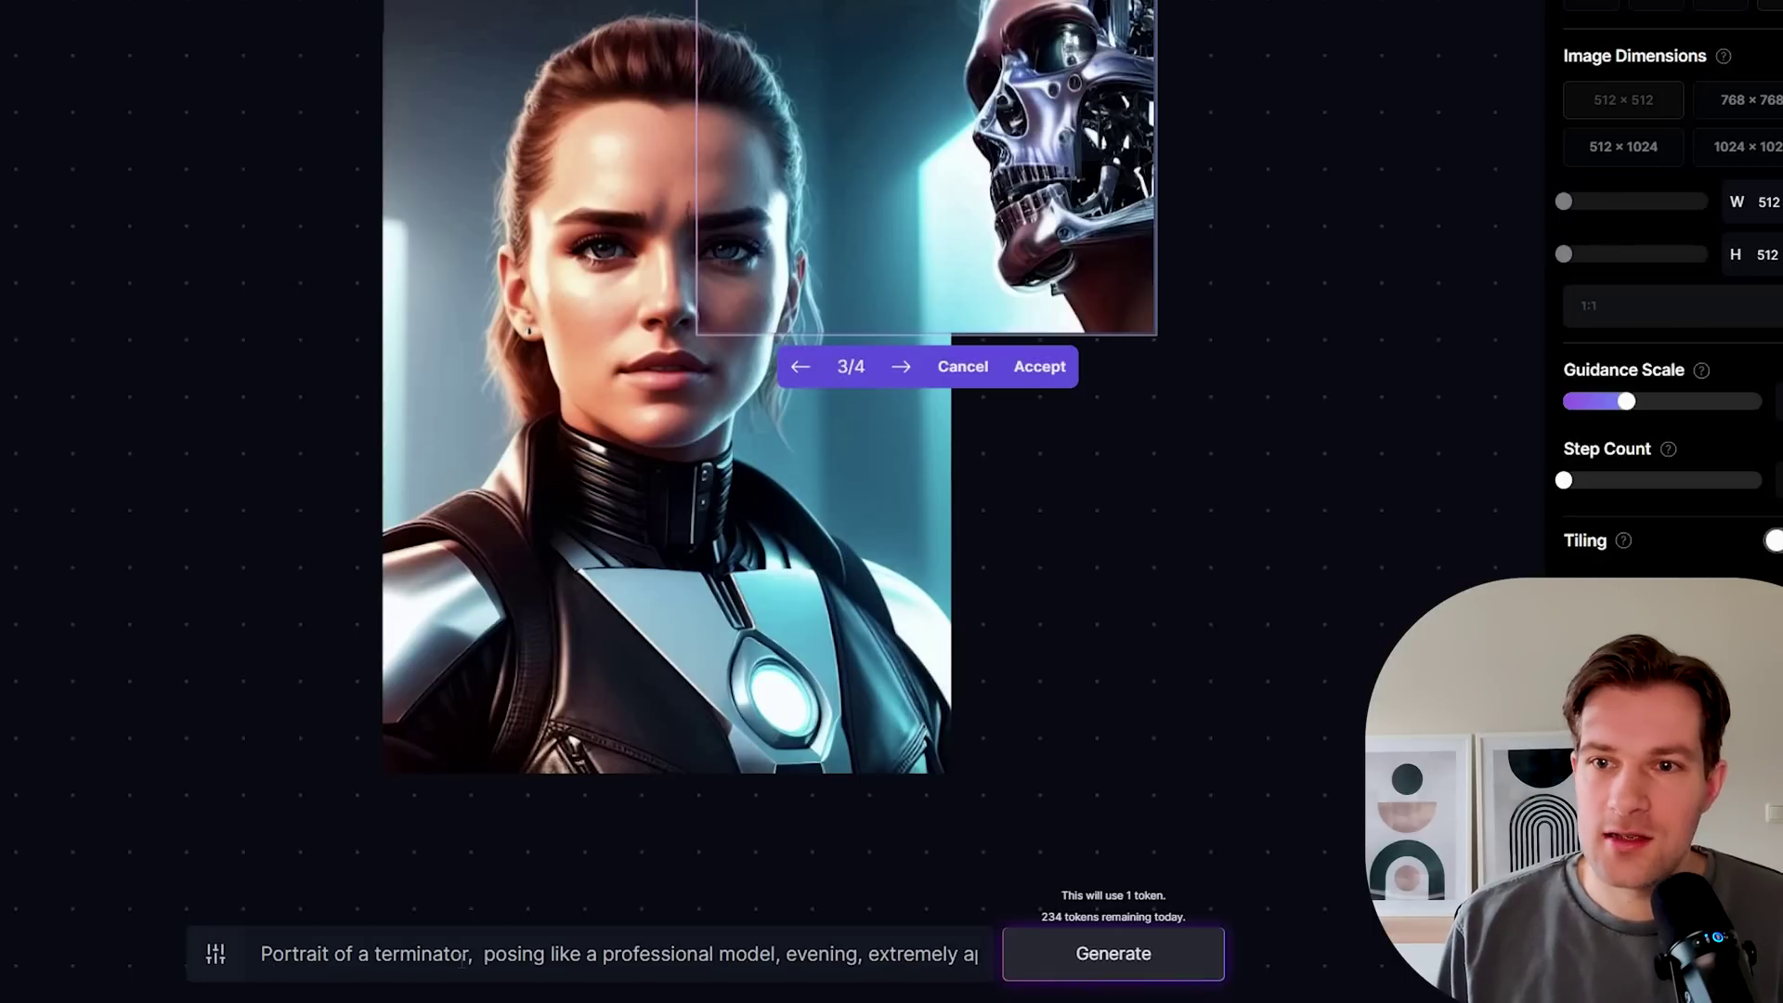
# Step: Remove the portrait subject from the start of the prompt, regenerate the right-side extension, and accept the fourth variant with the window
pyautogui.moveTo(786, 955); pyautogui.dragTo(212, 968)
pyautogui.press('BackSpace')
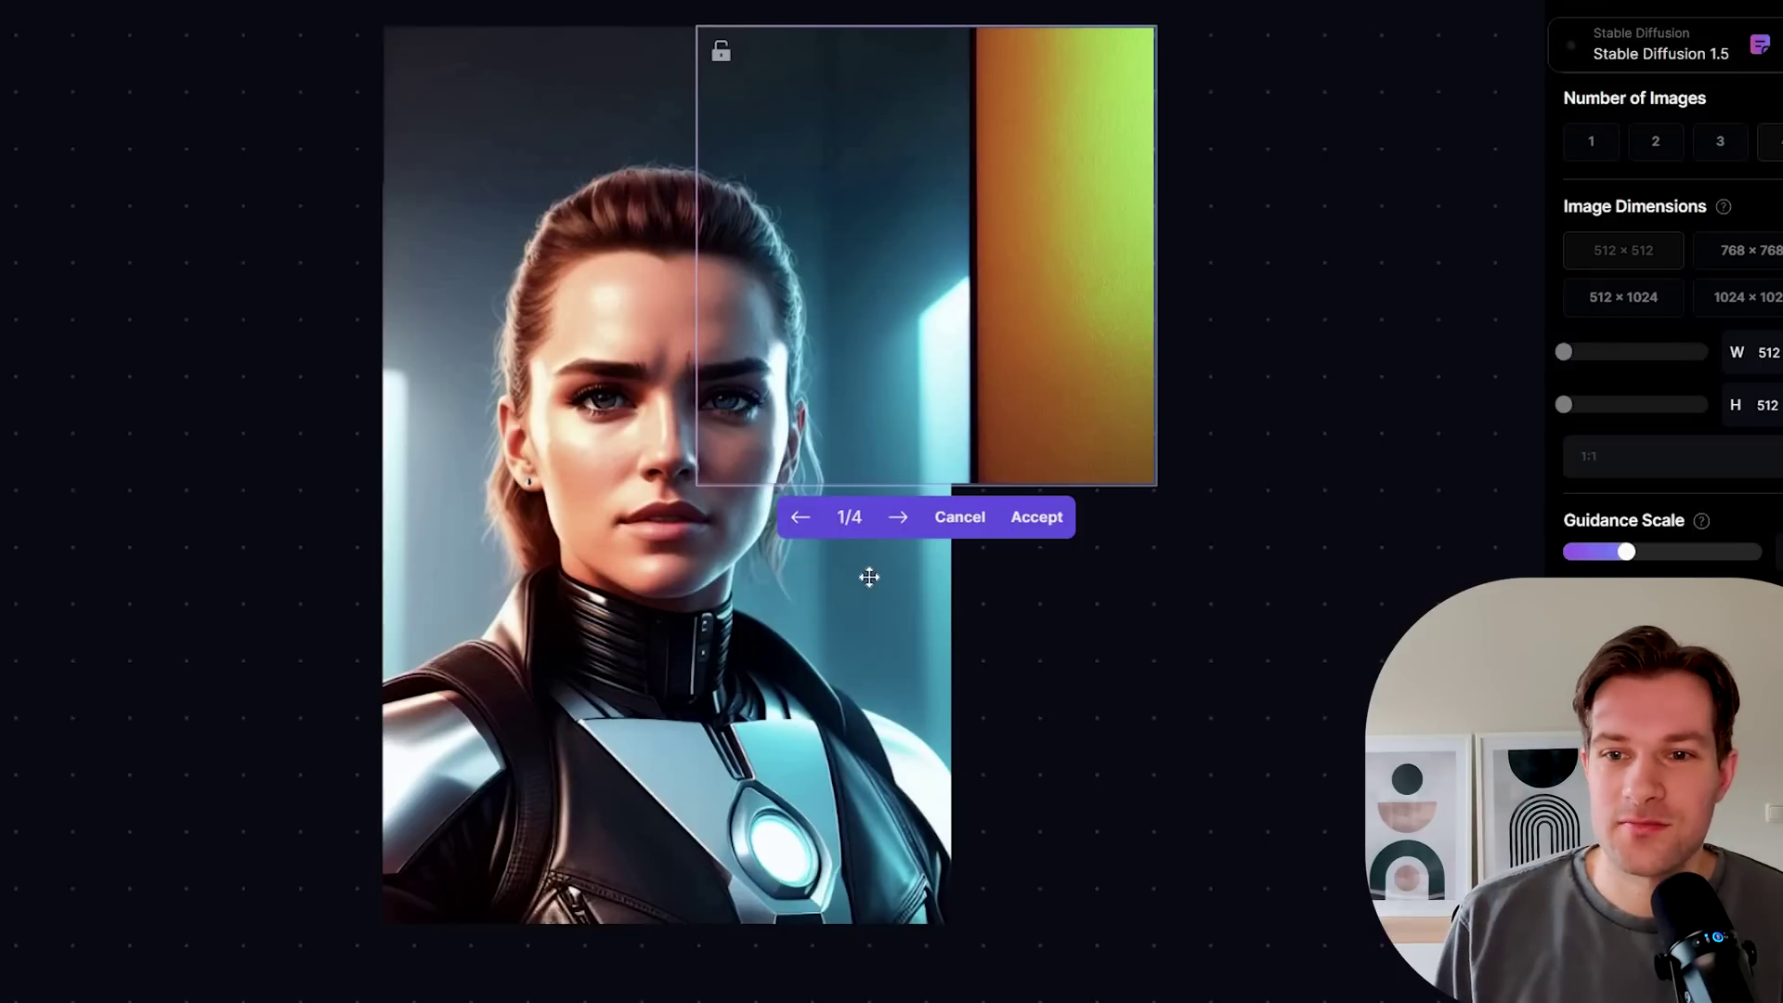
pyautogui.click(898, 522)
pyautogui.click(901, 522)
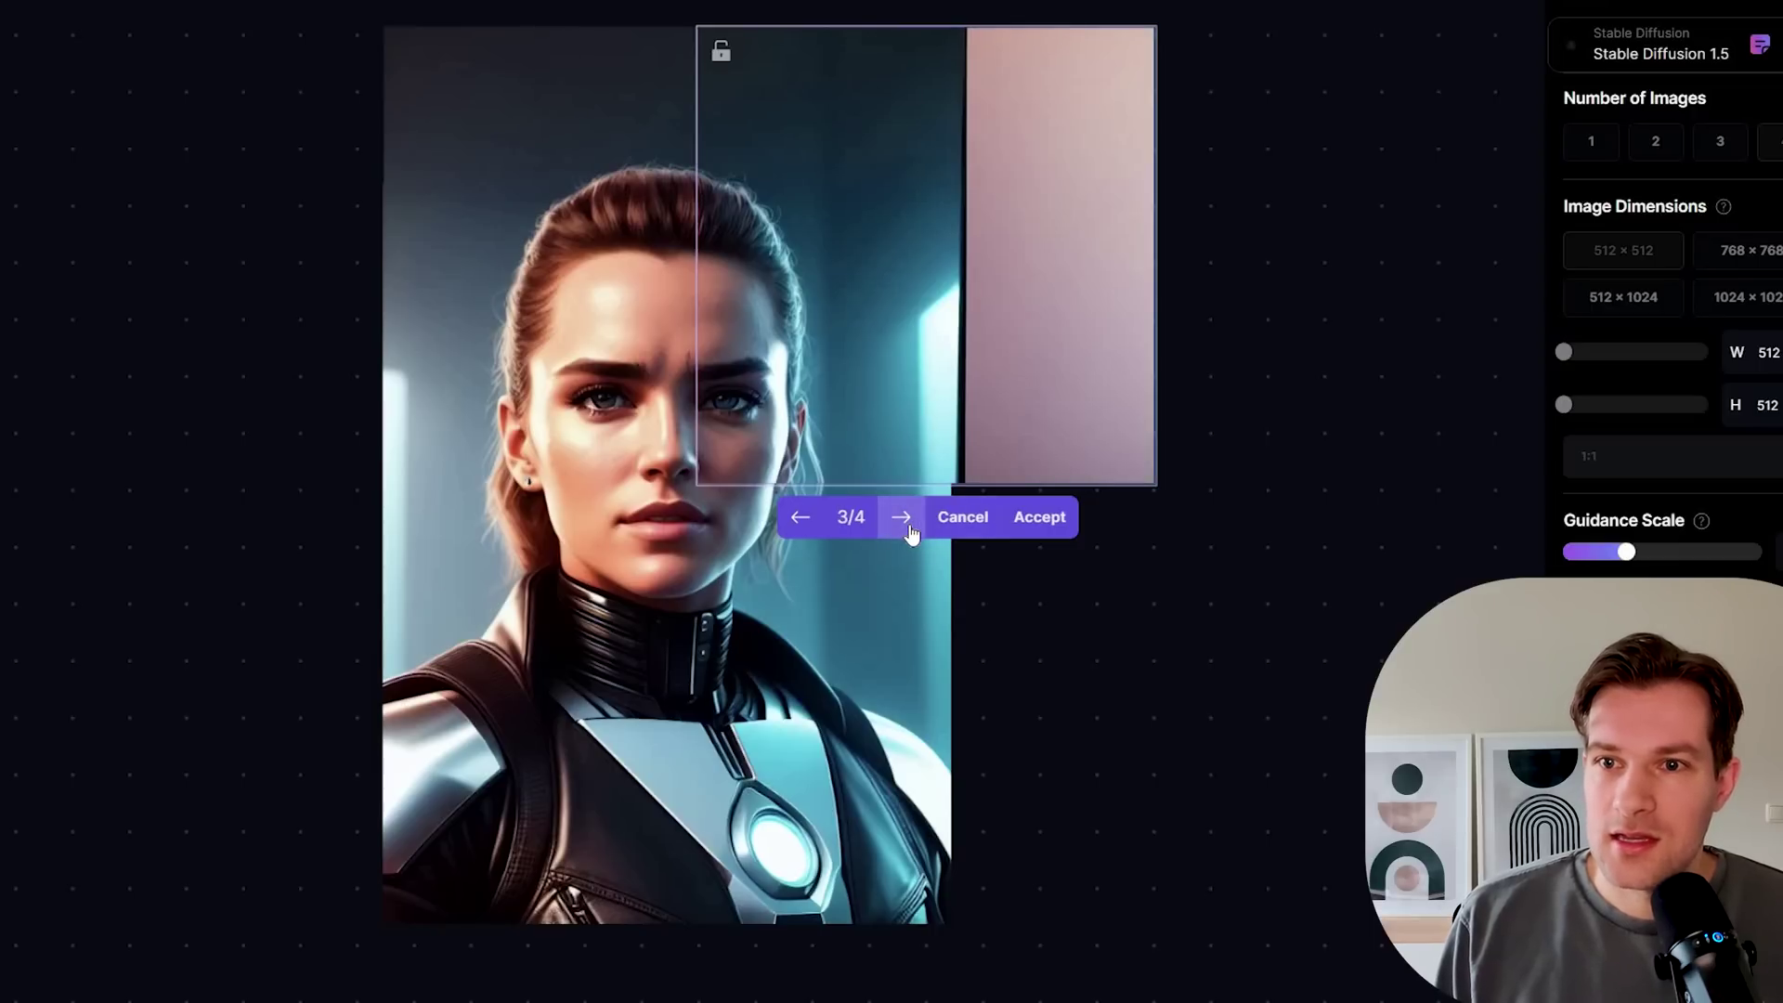
pyautogui.click(901, 522)
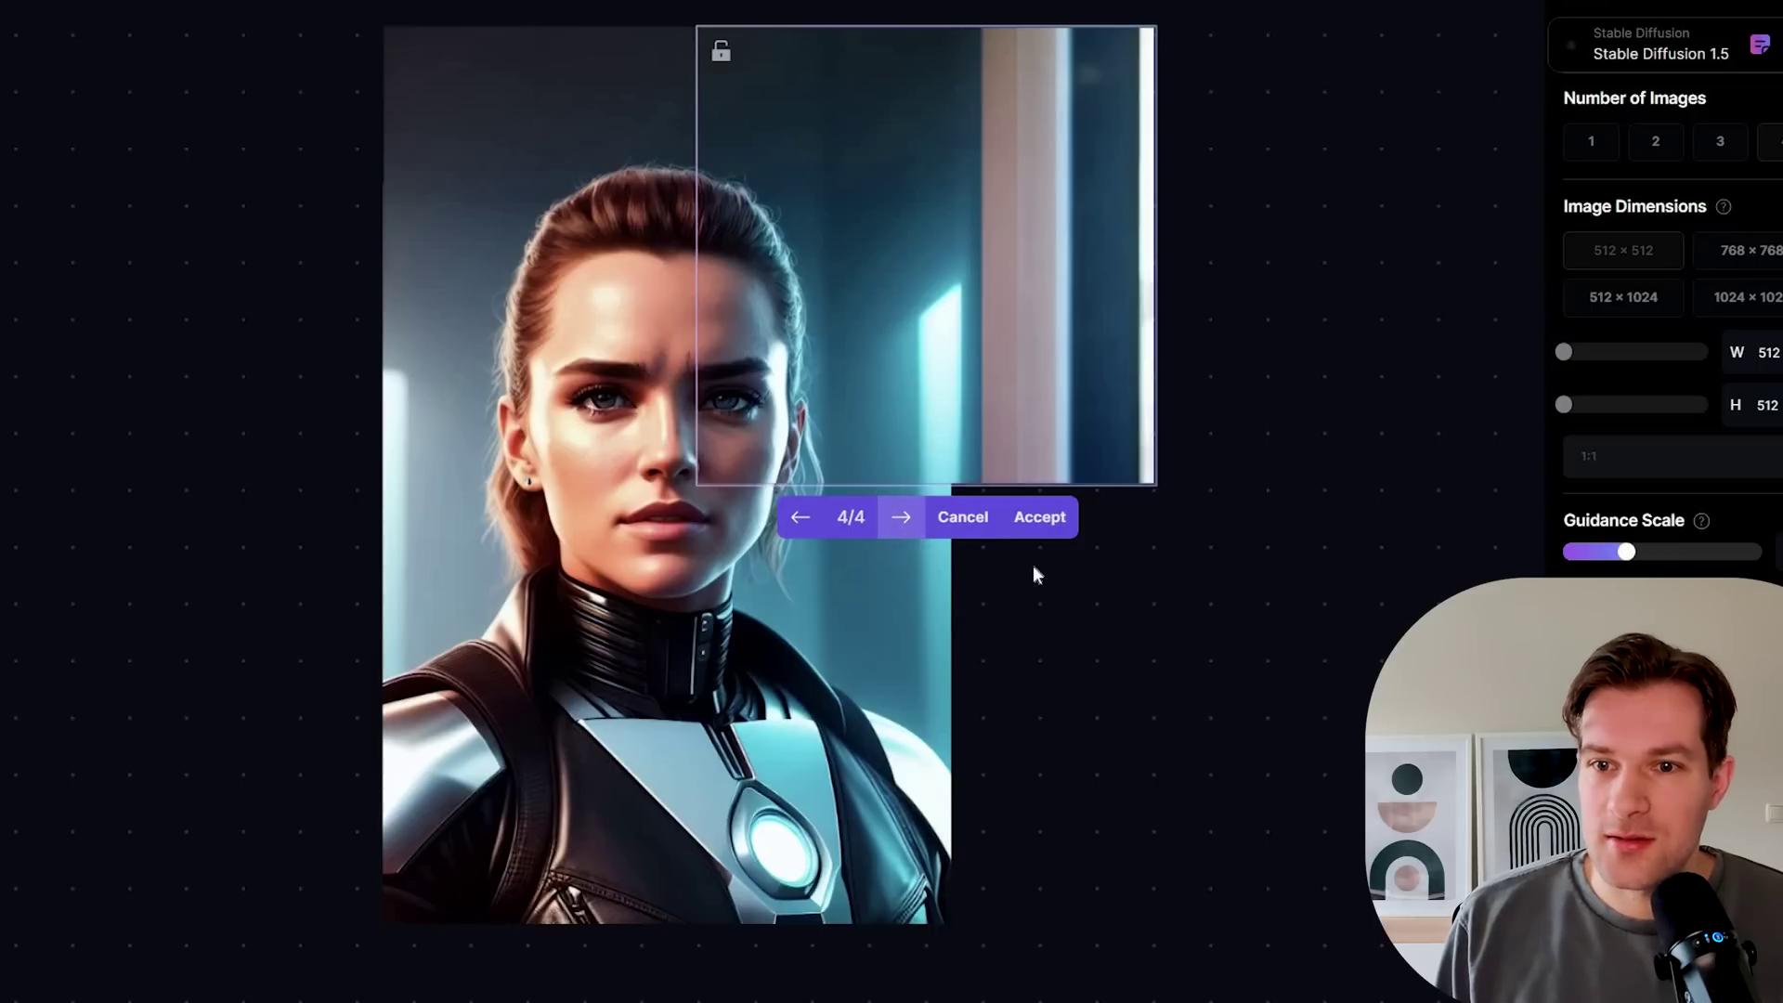
pyautogui.click(1043, 517)
# Step: Extend the scene's lower-right area, then move the frame away and set the original portrait beside the extended version for comparison
pyautogui.moveTo(1081, 465); pyautogui.dragTo(1074, 792)
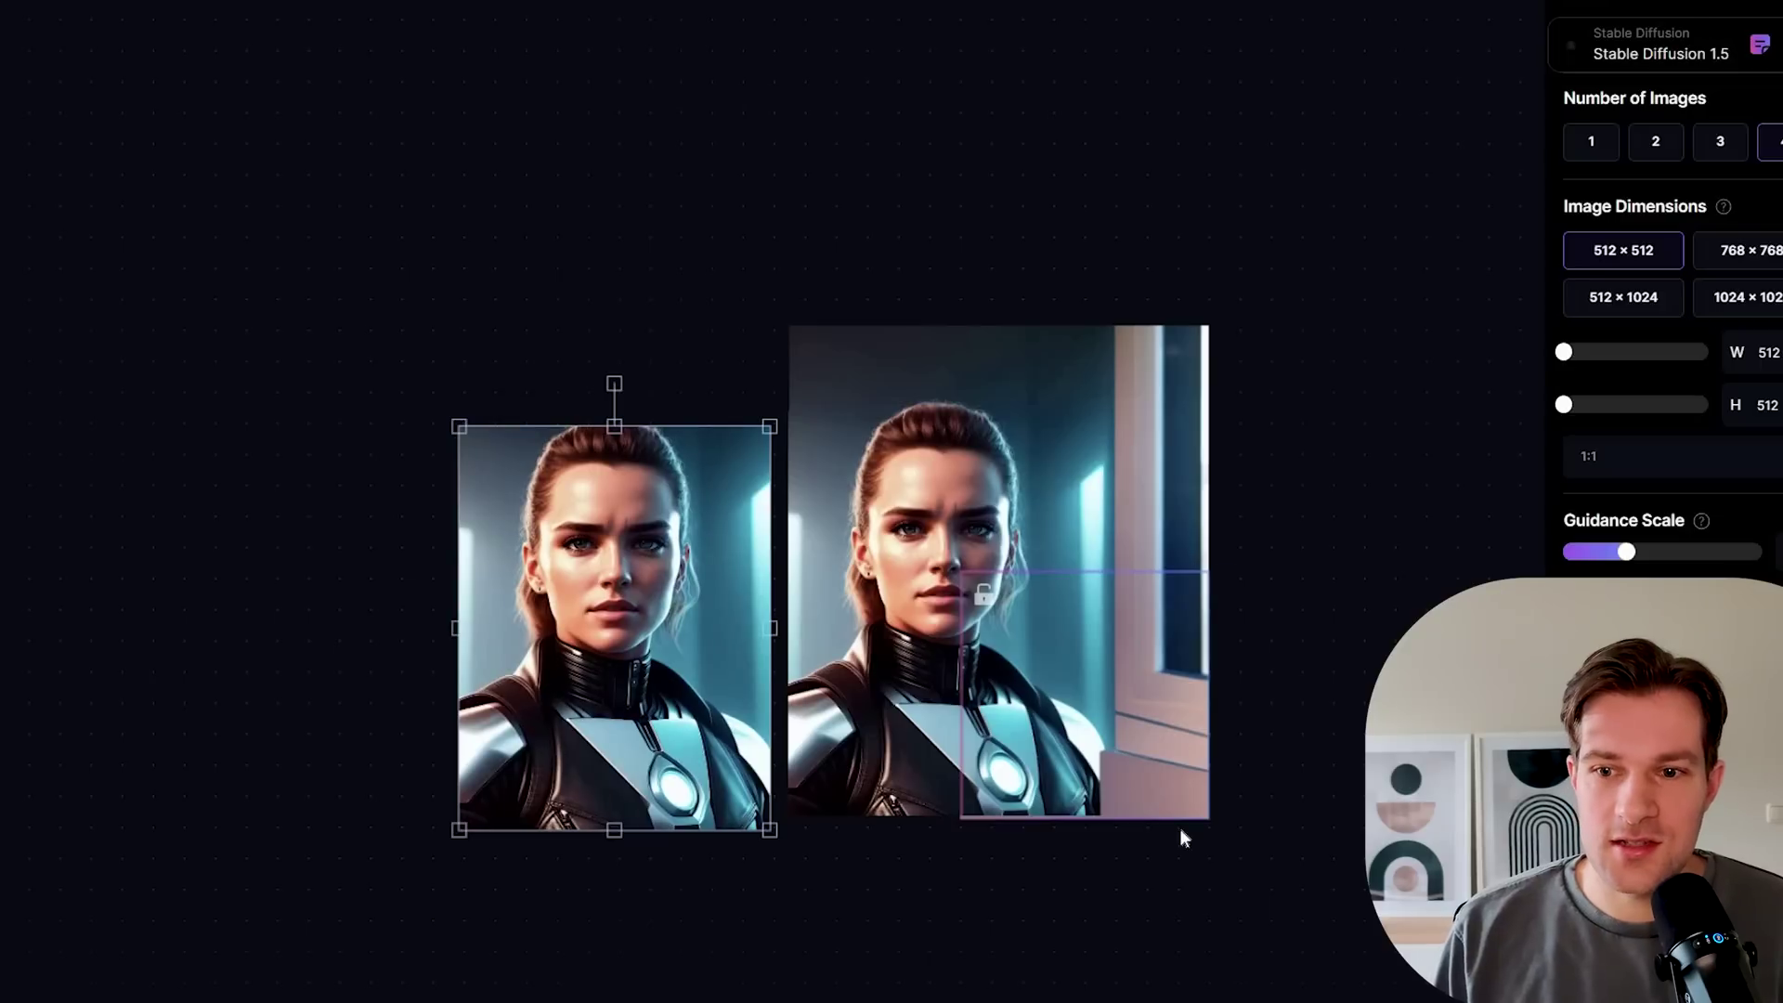
pyautogui.moveTo(1161, 743); pyautogui.dragTo(1558, 1002)
pyautogui.moveTo(648, 665)
pyautogui.mouseDown()
pyautogui.moveTo(614, 639)
pyautogui.moveTo(625, 657)
pyautogui.mouseUp()
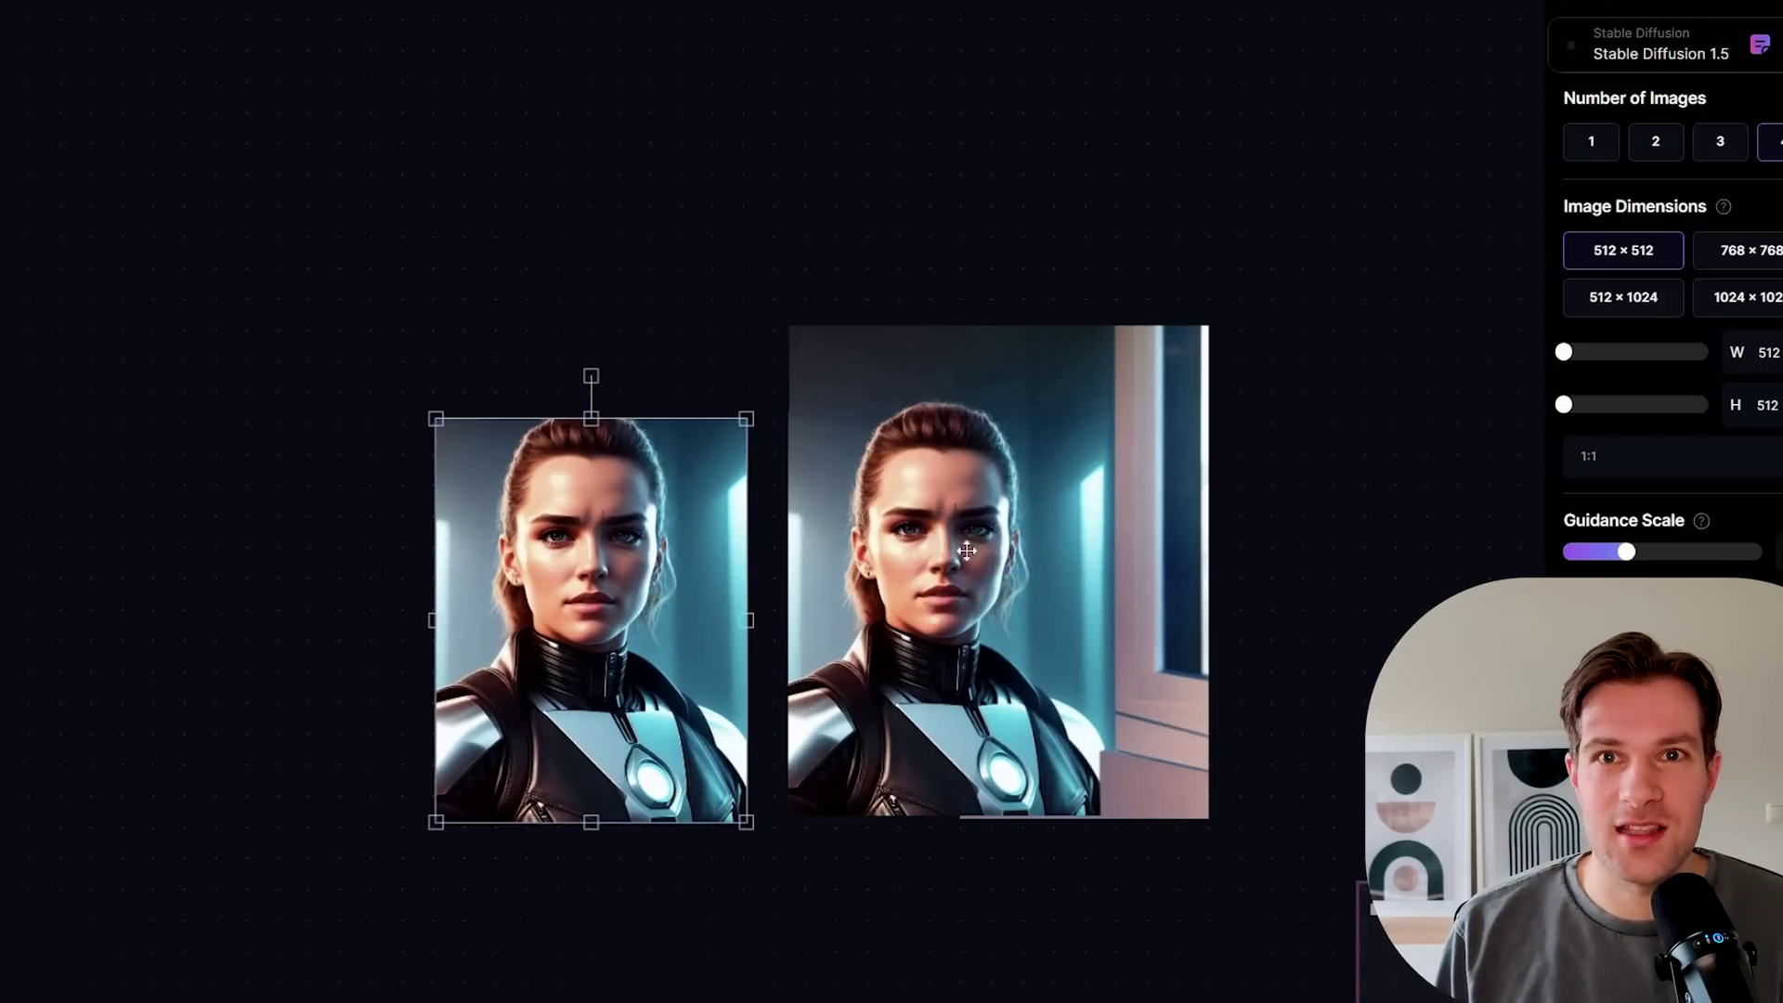
pyautogui.scroll(4, 1228, 736)
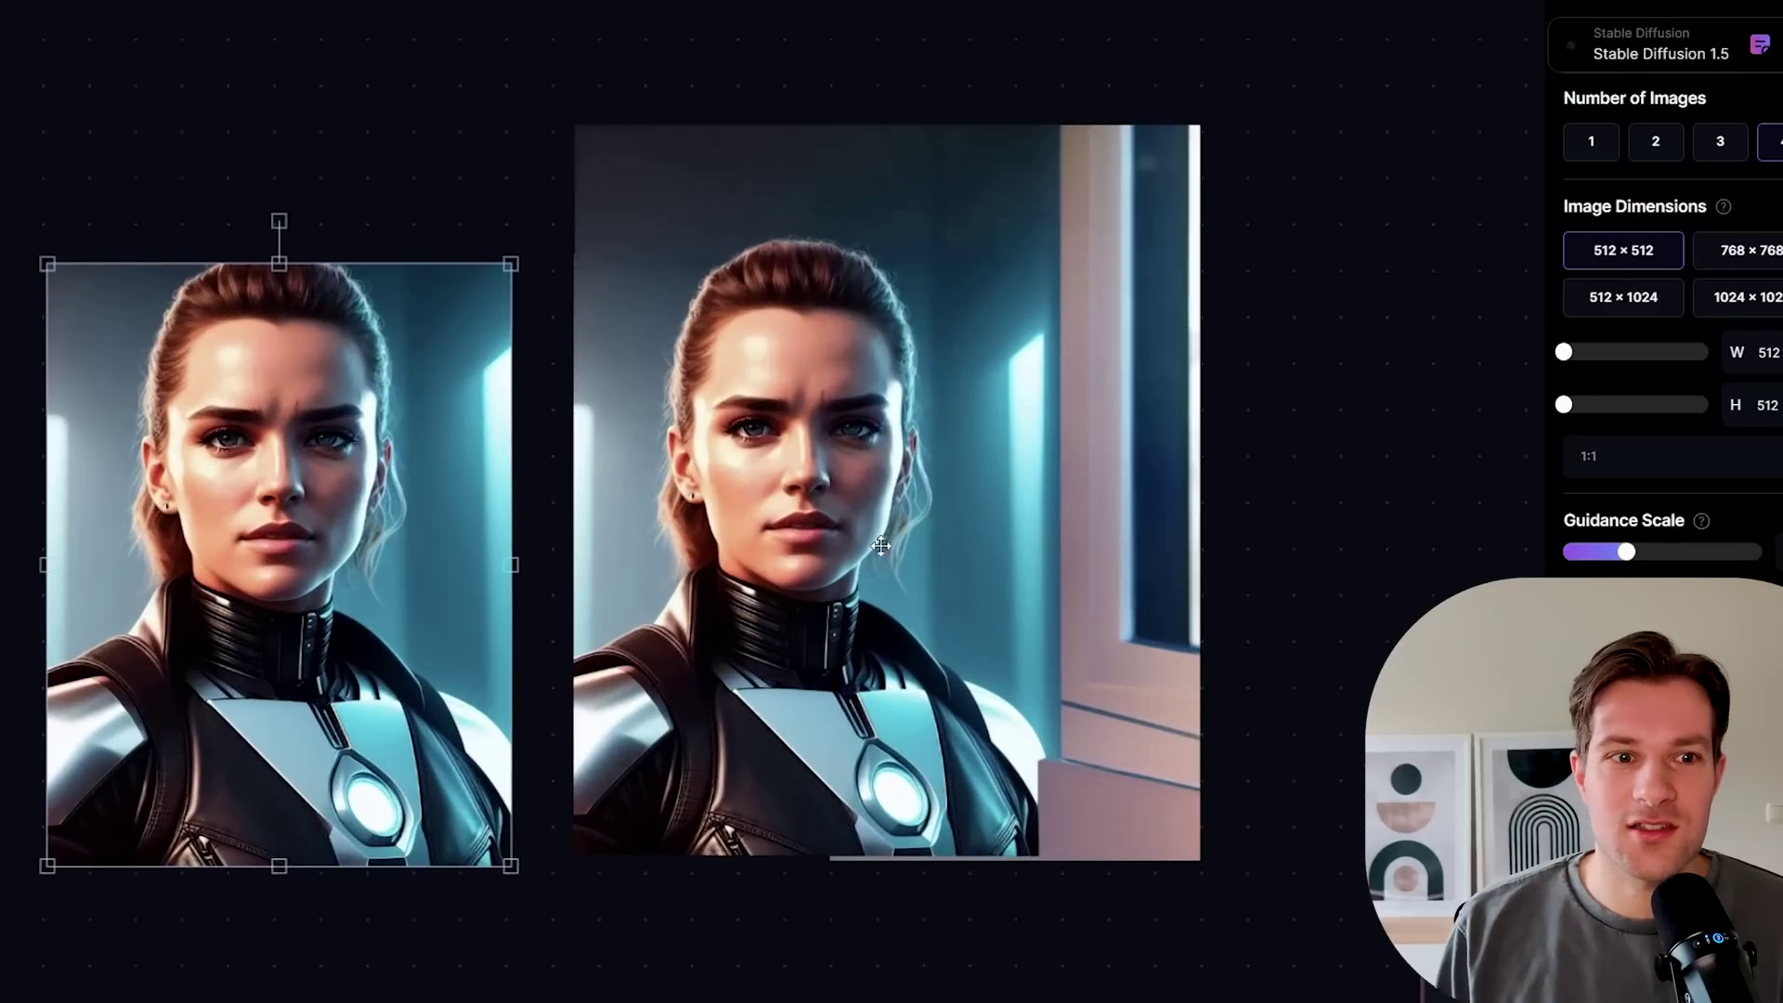
# Step: Place the generation frame over the woman's face in the extended portrait and paint a mask over her lips with a small brush
pyautogui.moveTo(1675, 1002); pyautogui.dragTo(916, 502)
pyautogui.scroll(4, 897, 472)
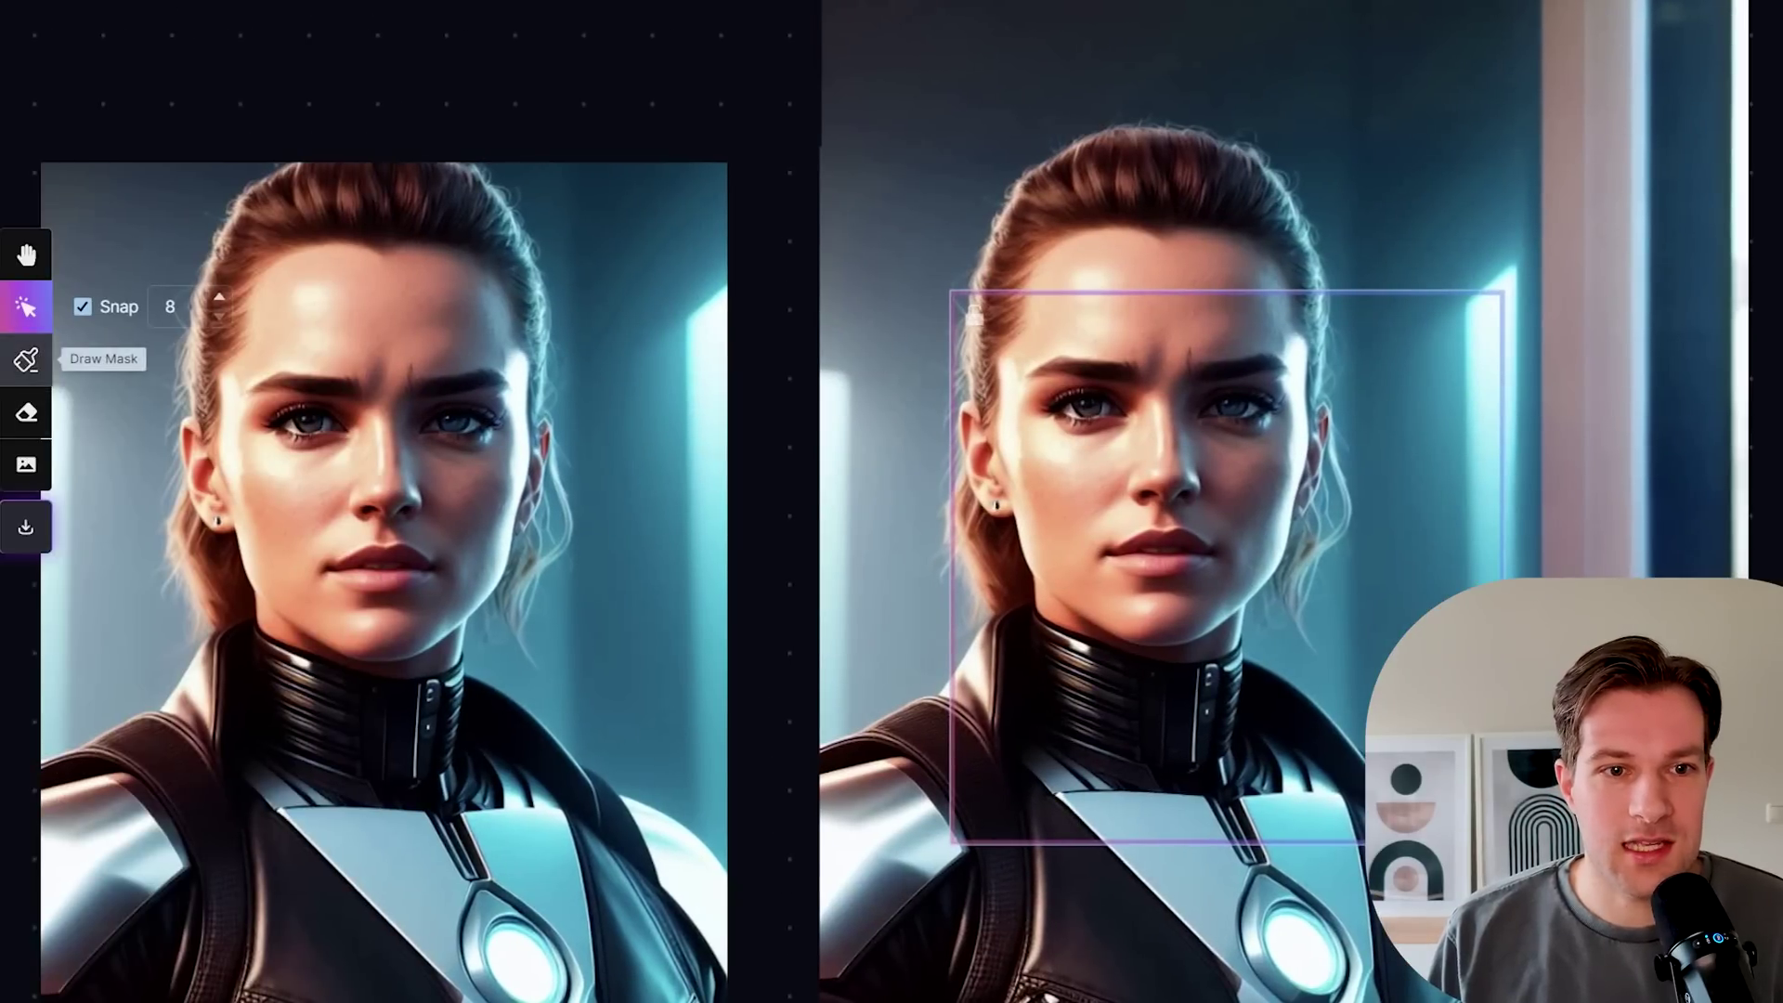
pyautogui.click(26, 360)
pyautogui.moveTo(103, 361); pyautogui.dragTo(108, 359)
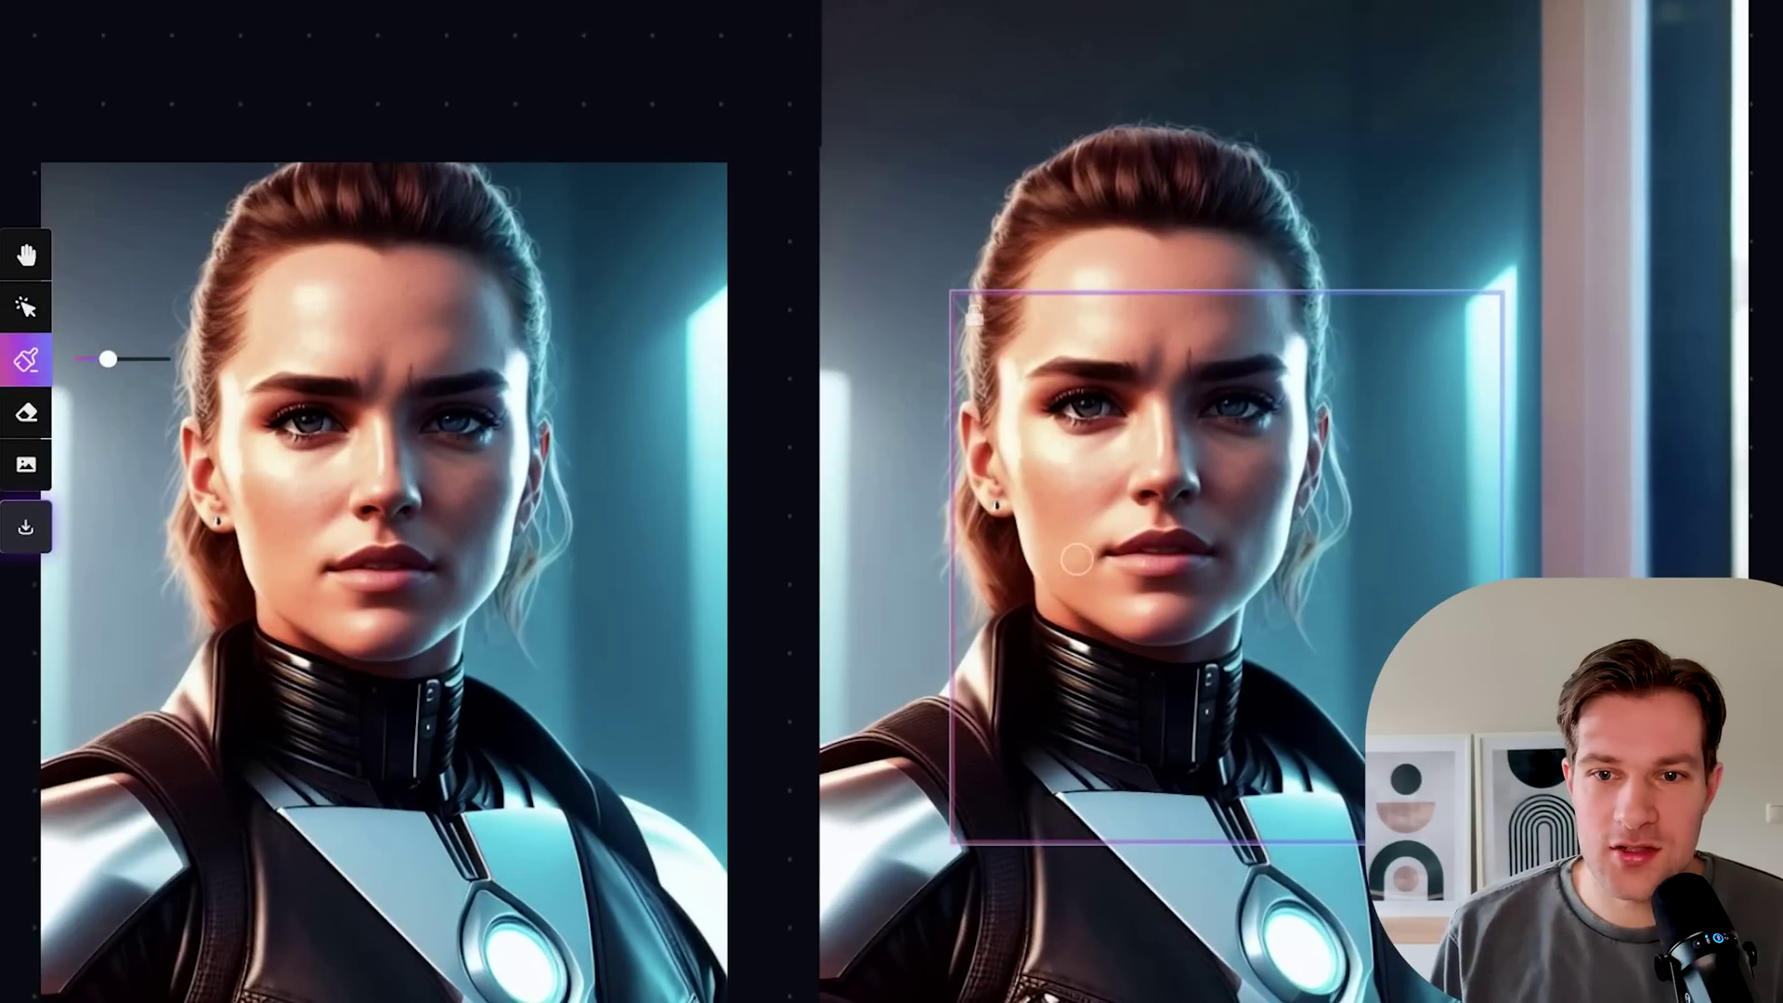
pyautogui.moveTo(1122, 555); pyautogui.dragTo(1191, 558)
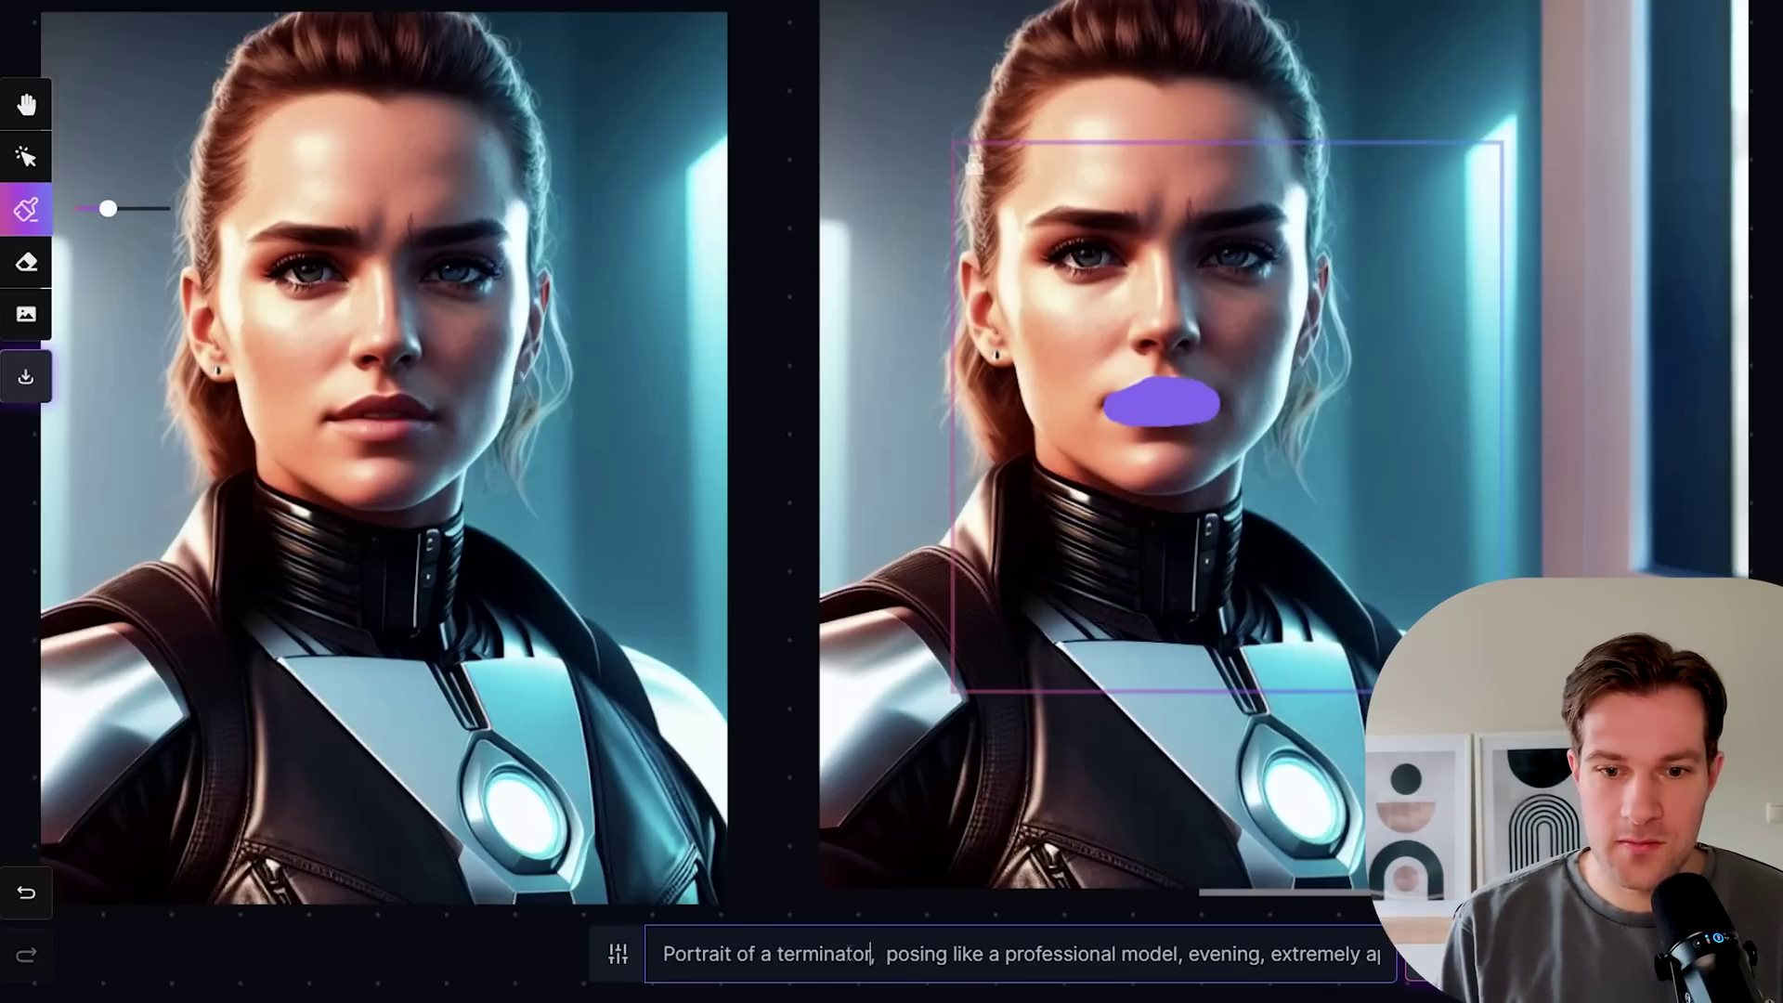
# Step: Add "with purple lipstick" after "terminator" in the prompt, generate the masked lips, compare the variants, and accept the dark red one
pyautogui.write('with purple lipstick')
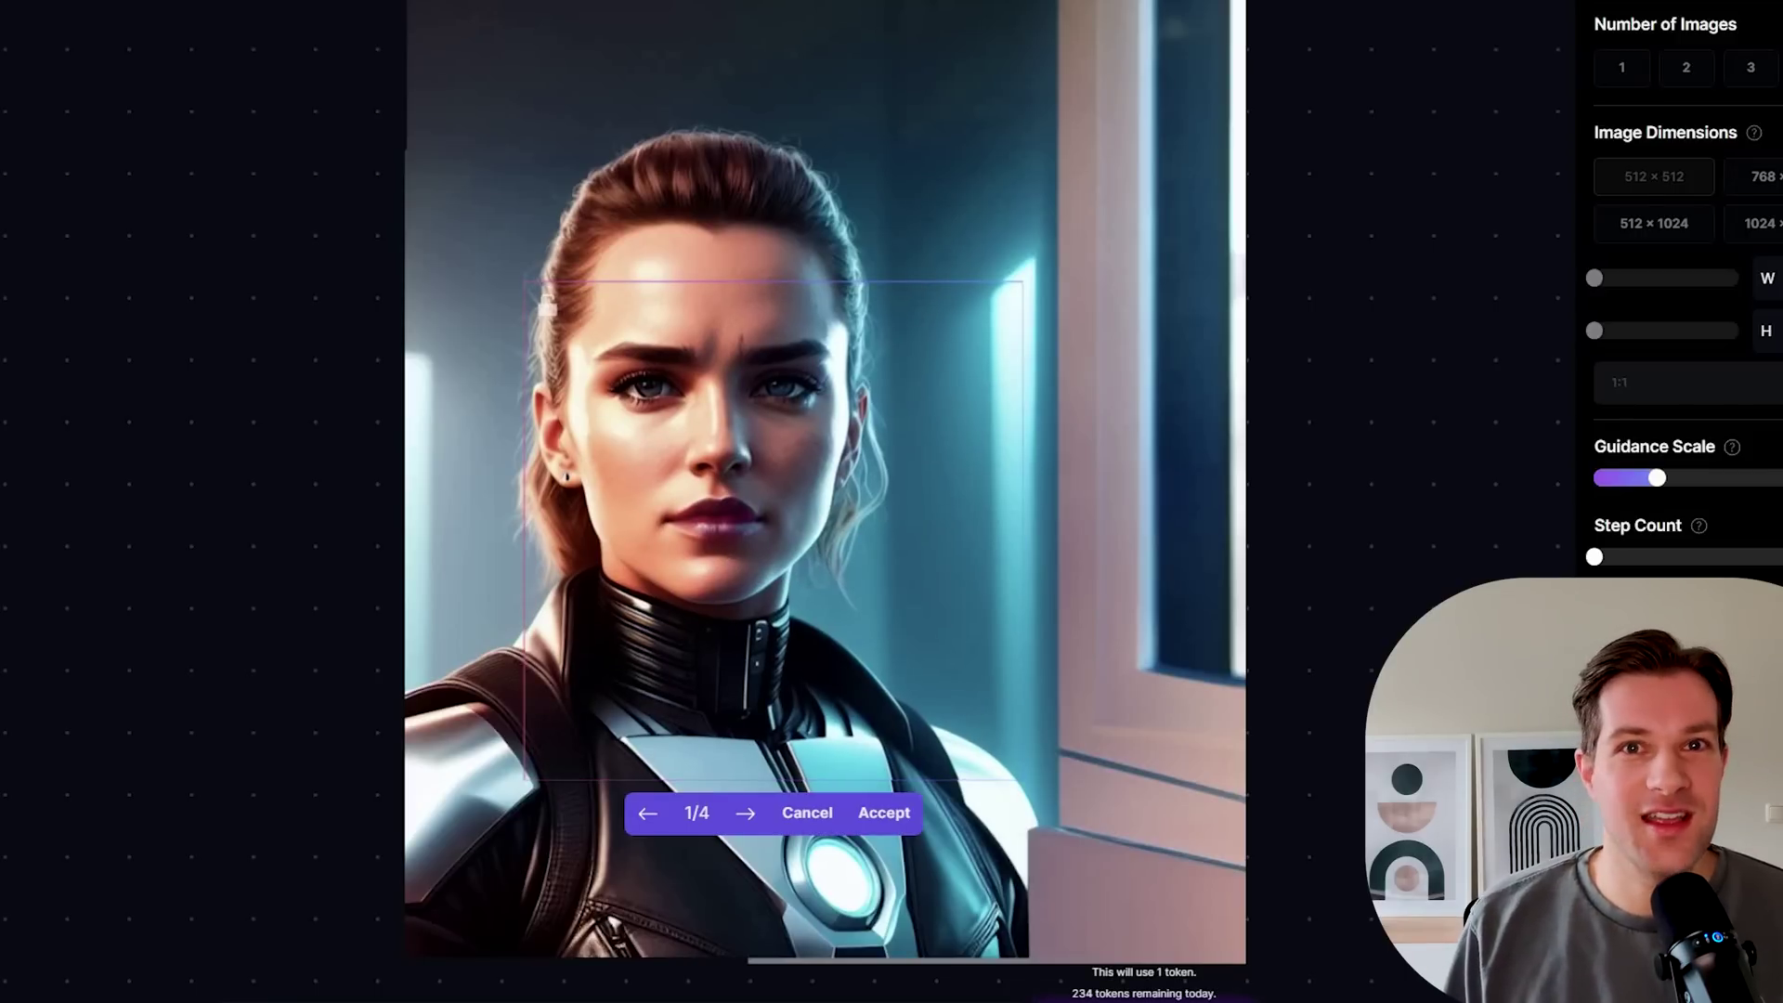
pyautogui.click(991, 950)
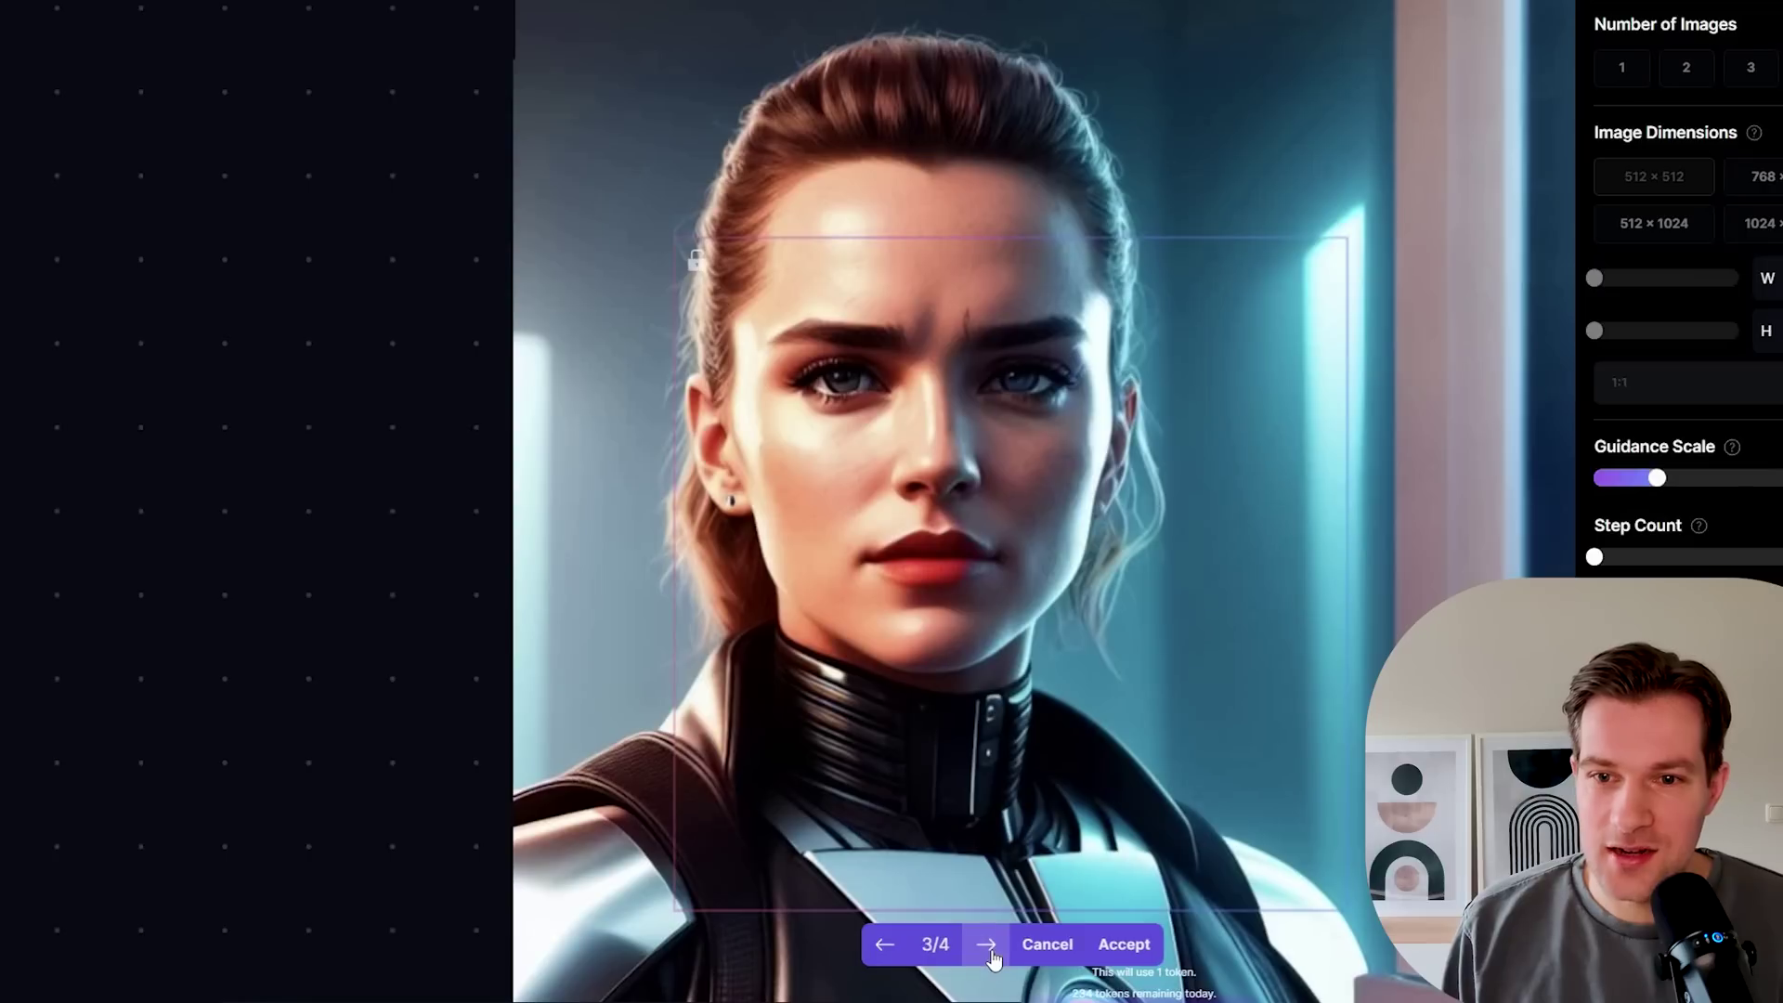
pyautogui.click(990, 950)
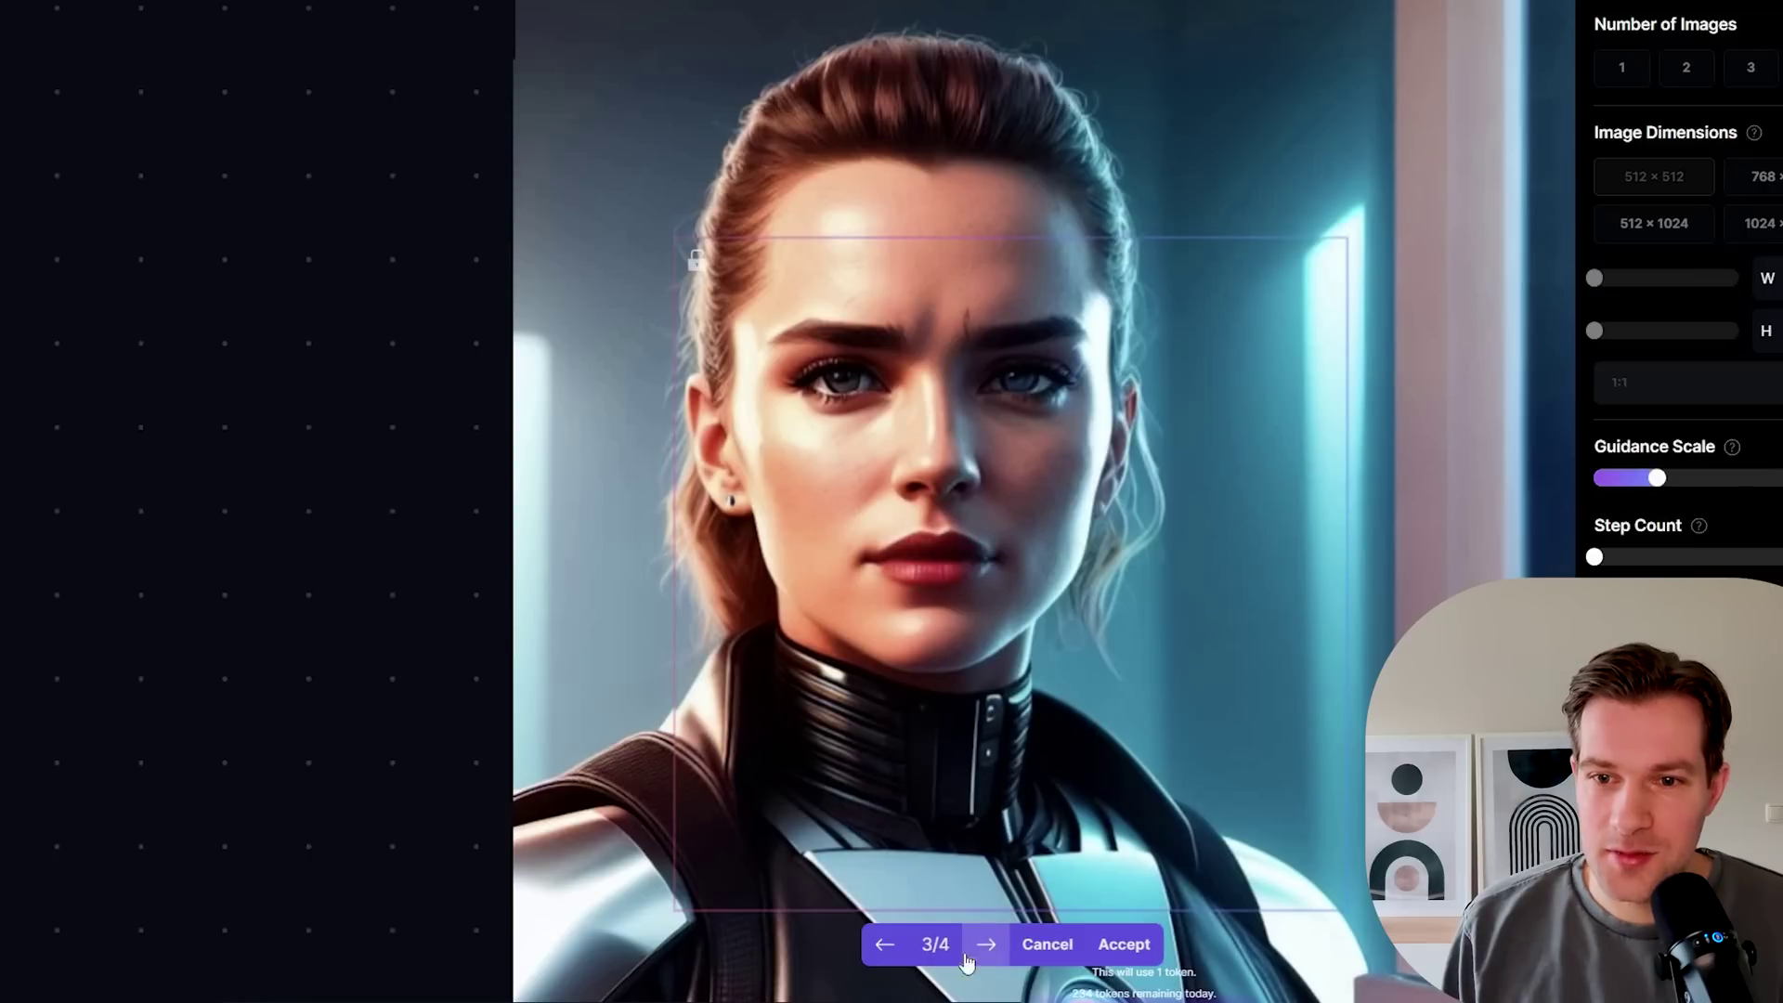
pyautogui.click(894, 958)
pyautogui.click(894, 959)
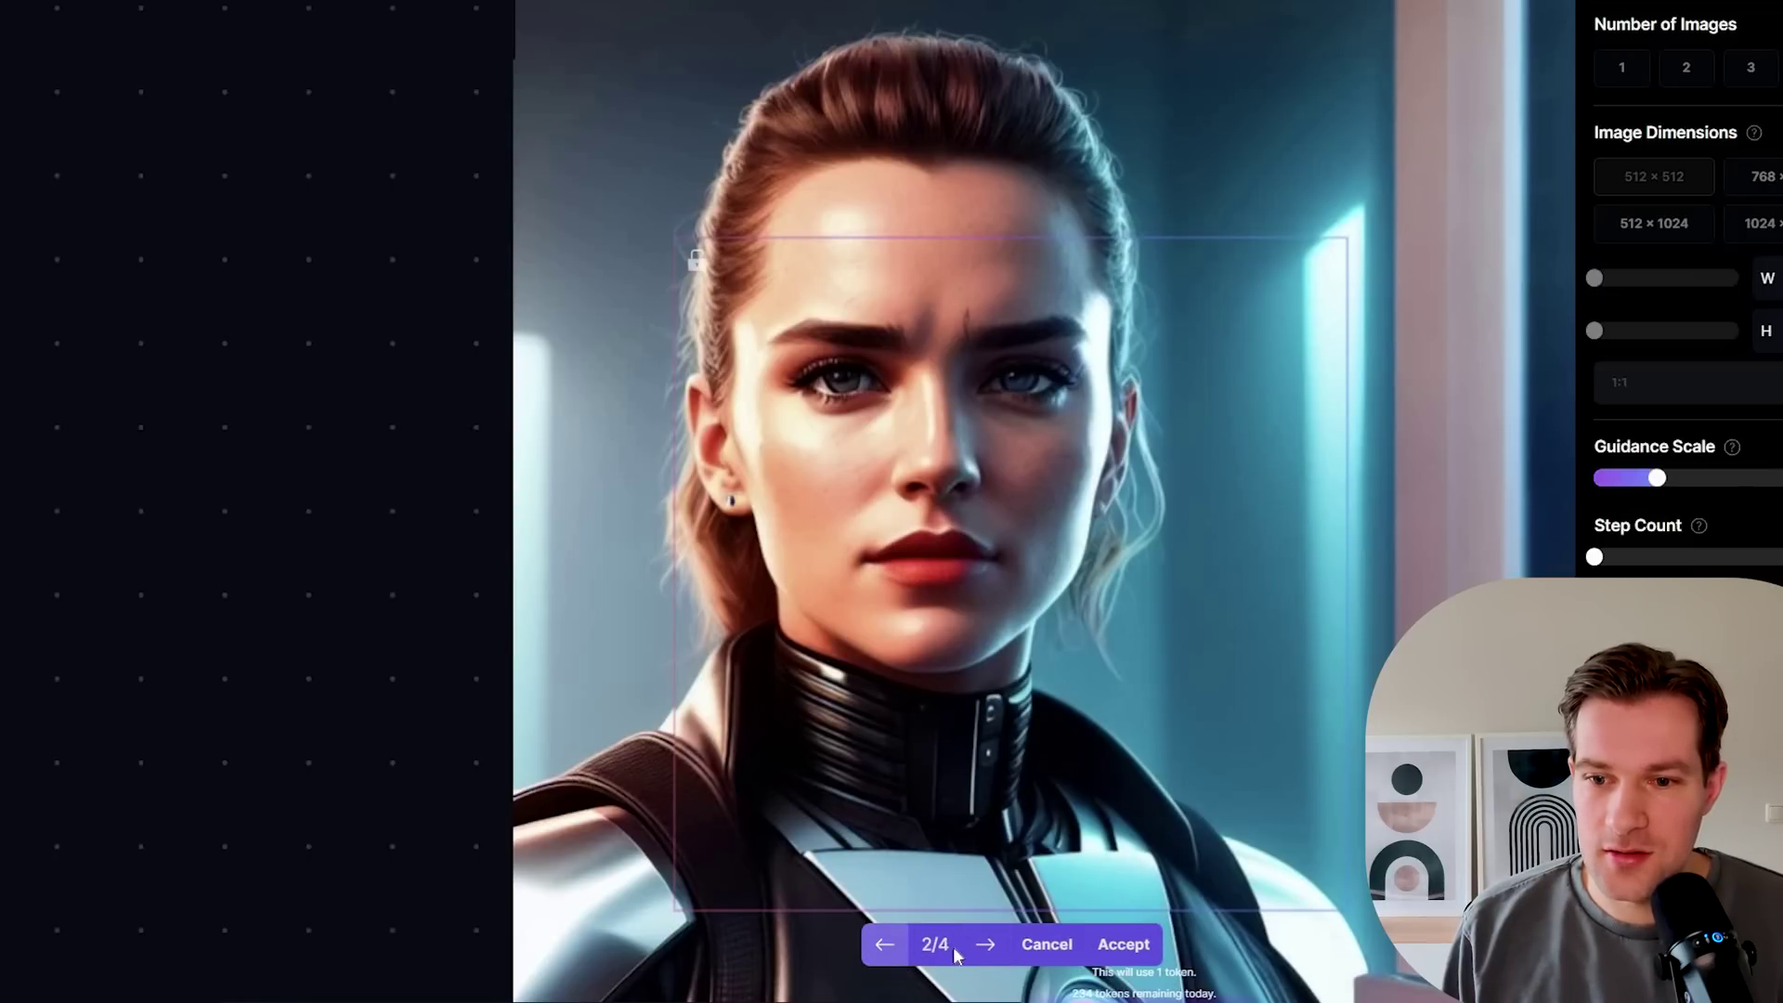
pyautogui.click(1123, 945)
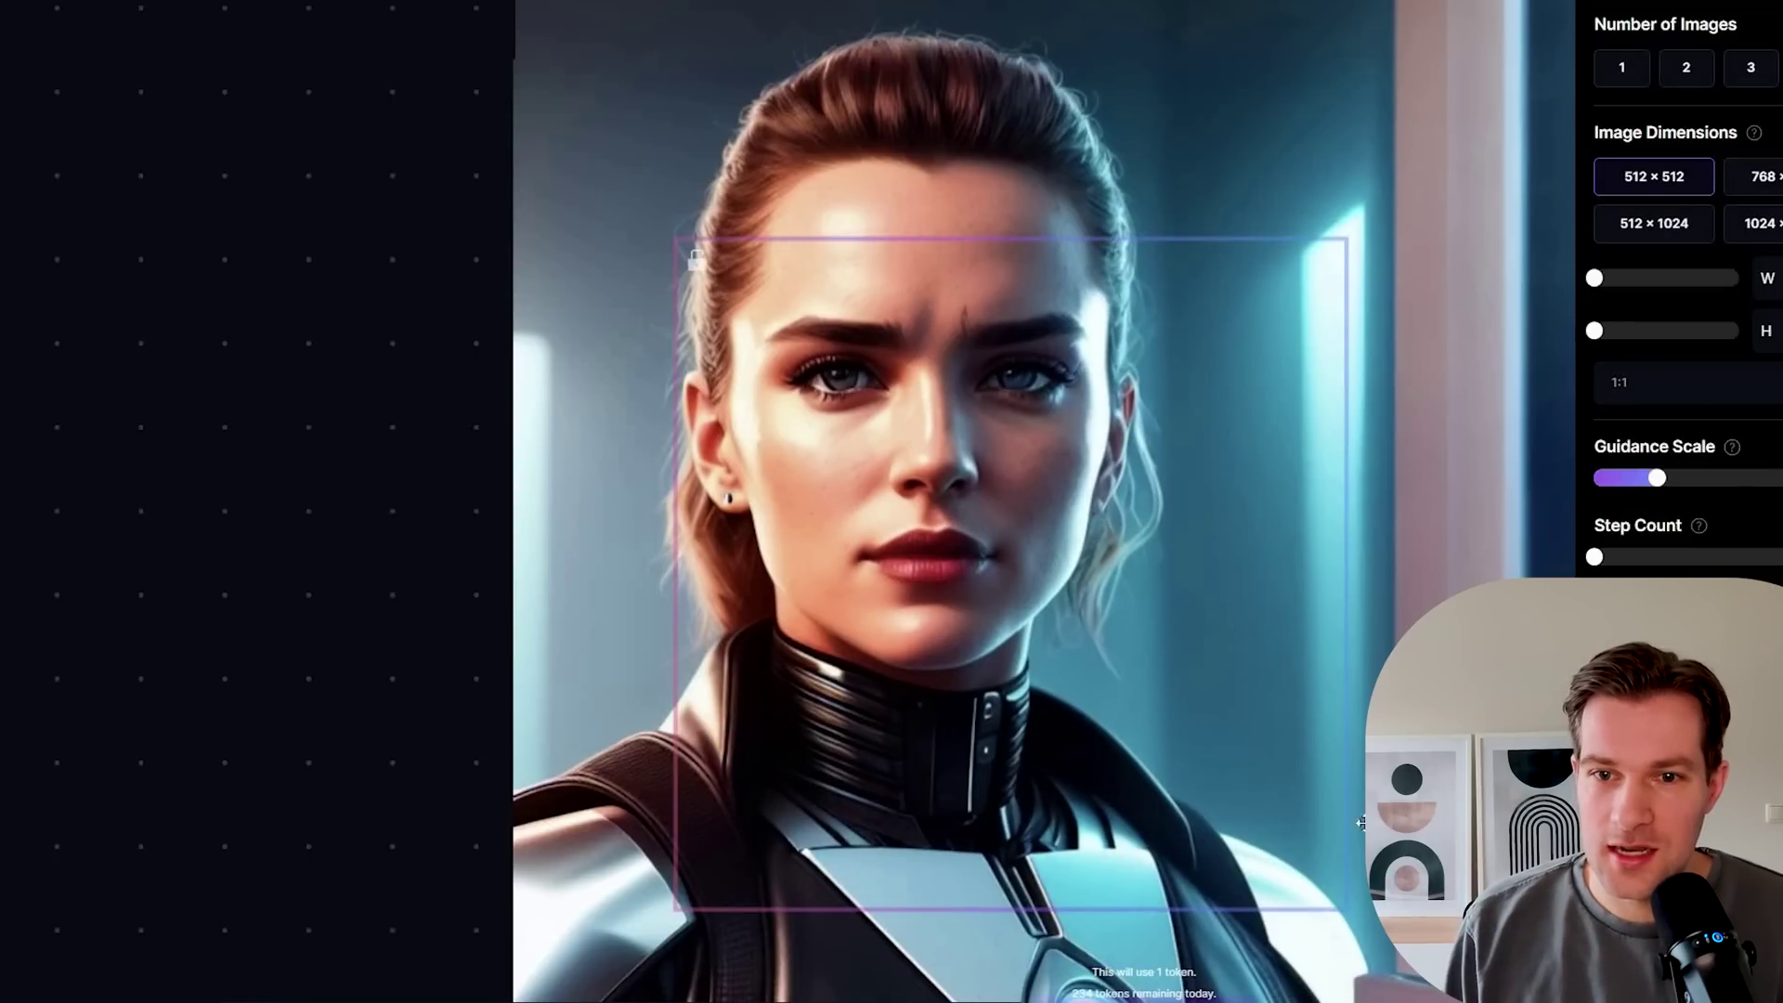